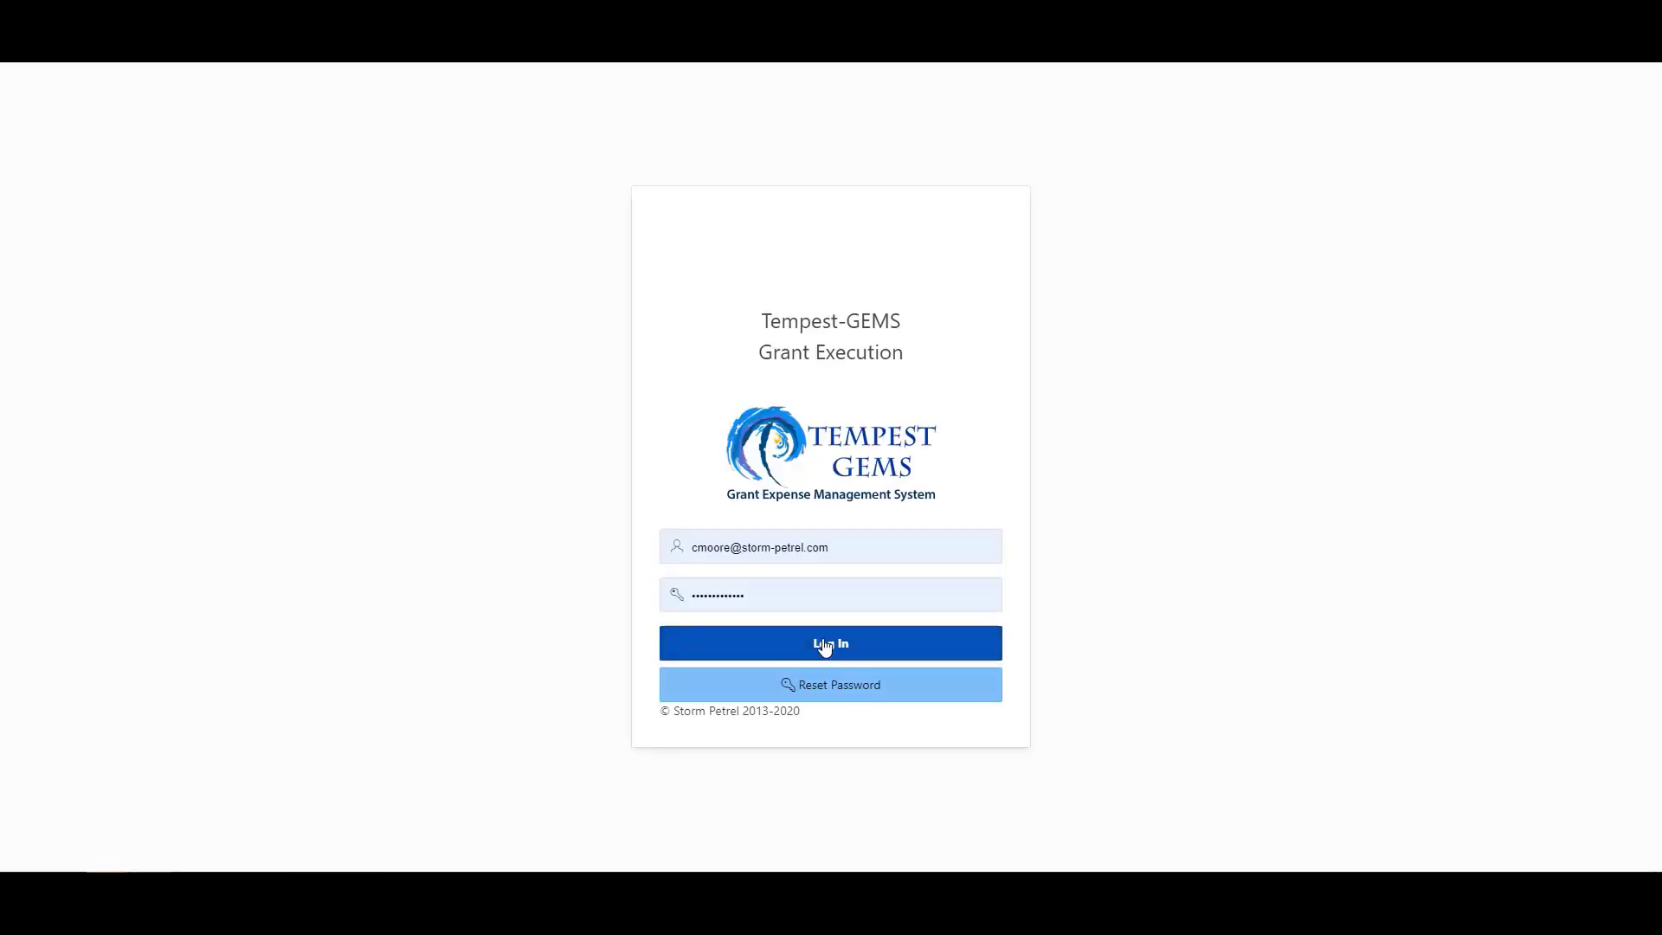
Log in with the prefilled credentials and review the Program Summary and Grant Summary for DR-4022-VT
left_click(824, 647)
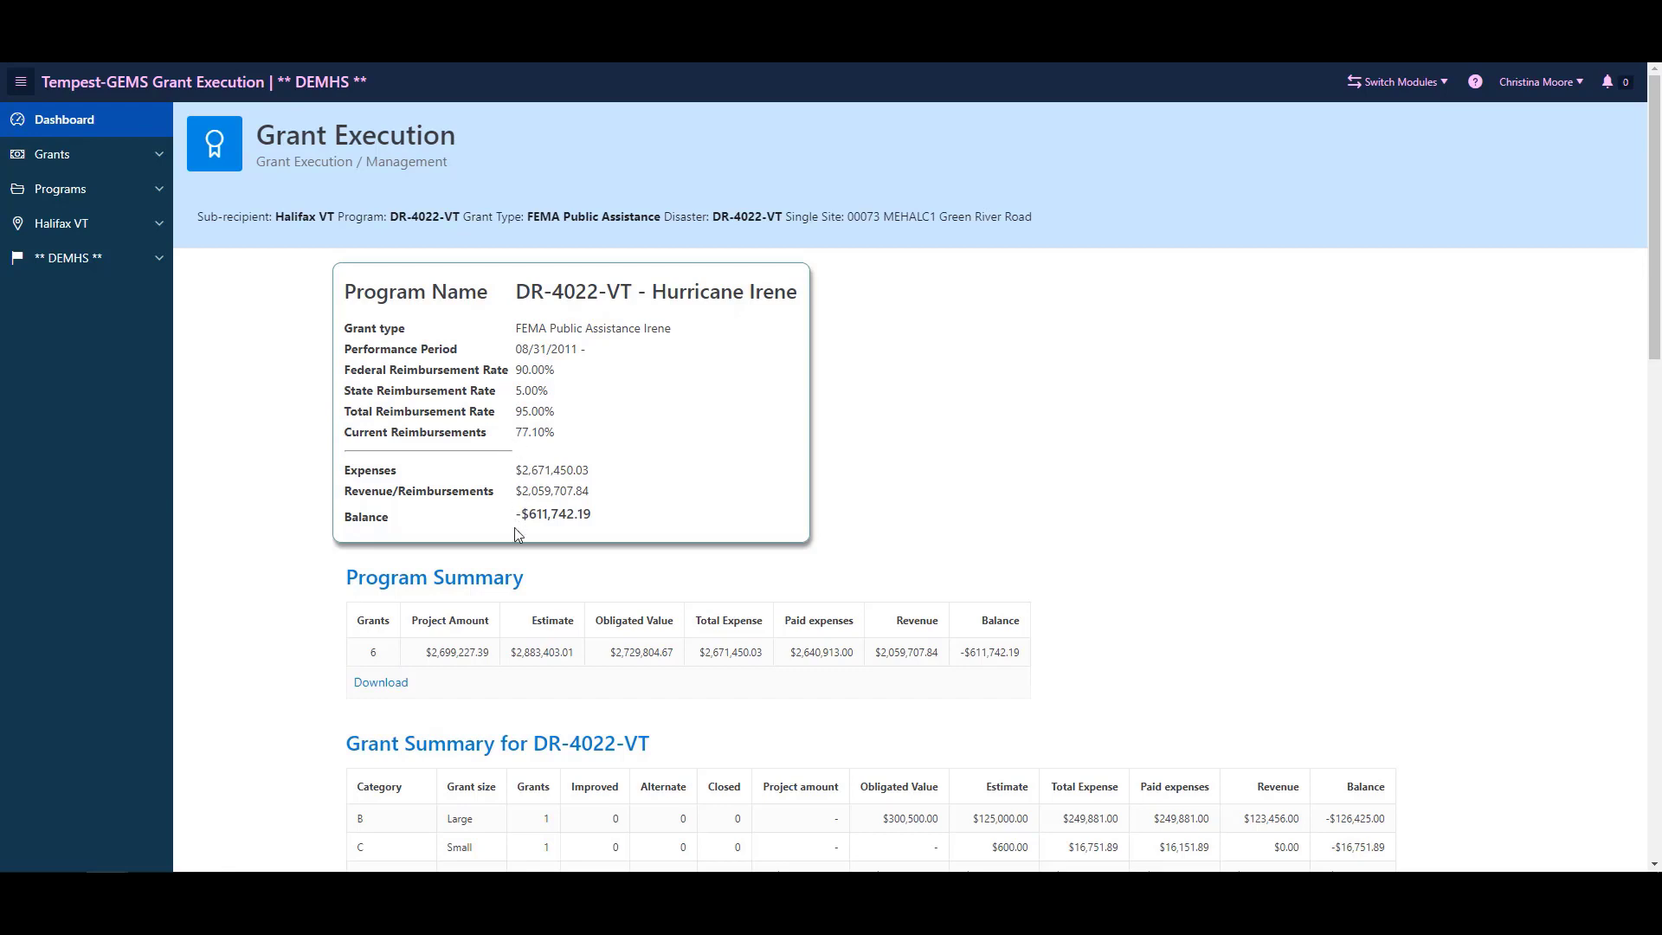
scroll(517, 534, "down", 2)
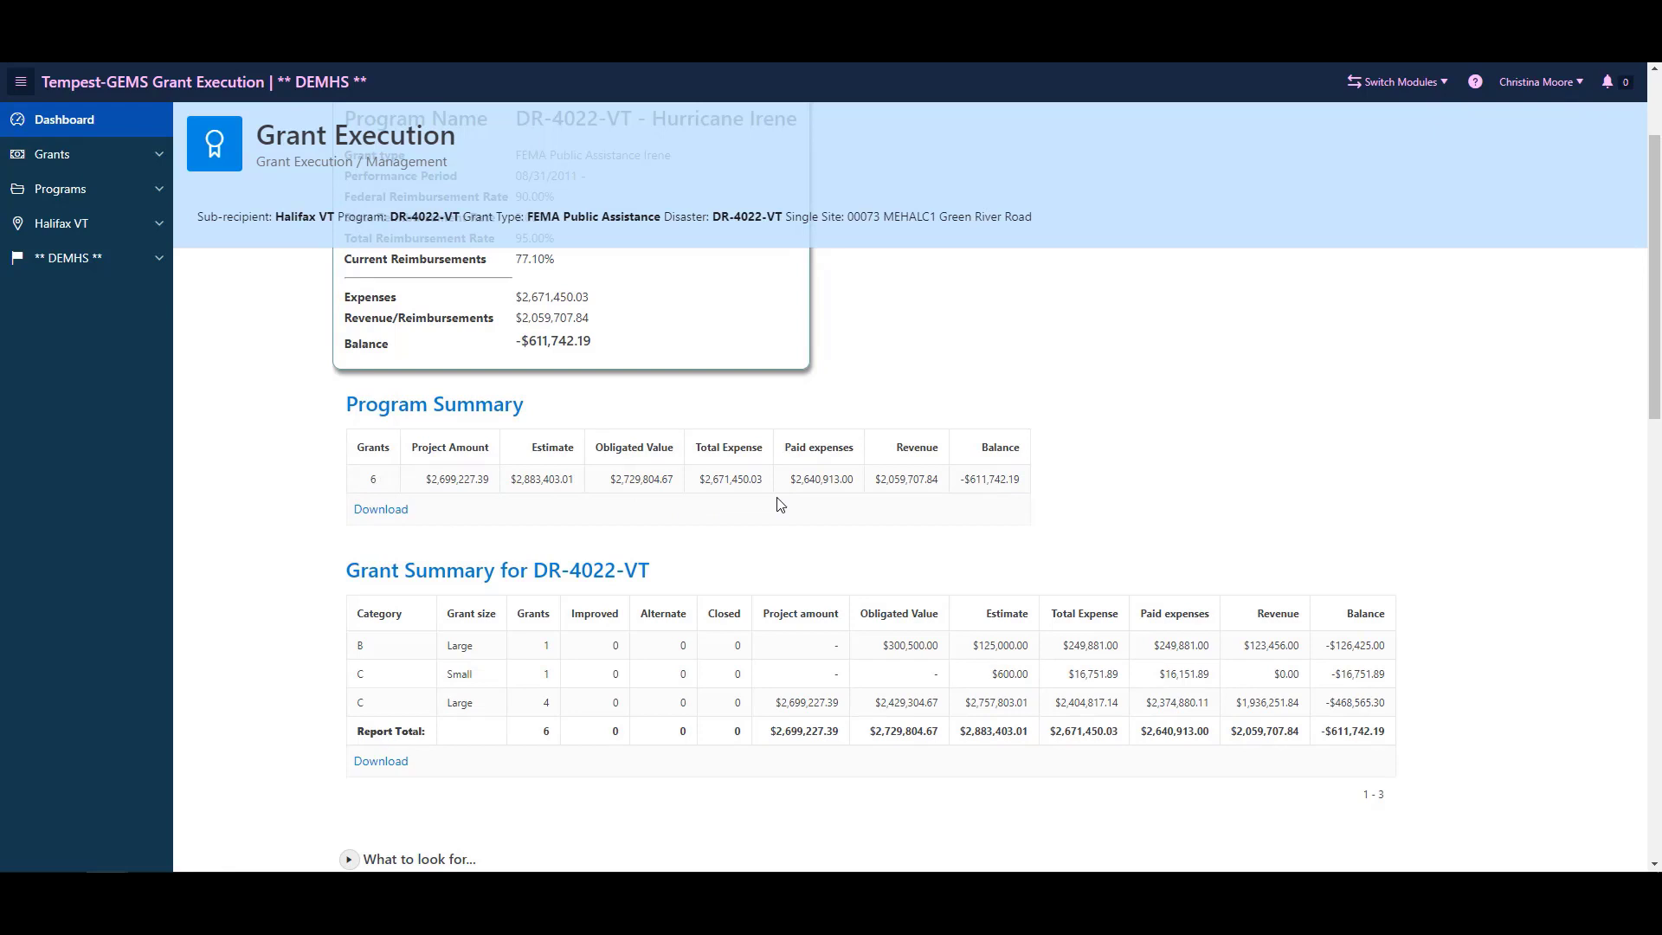
scroll(984, 506, "down", 2)
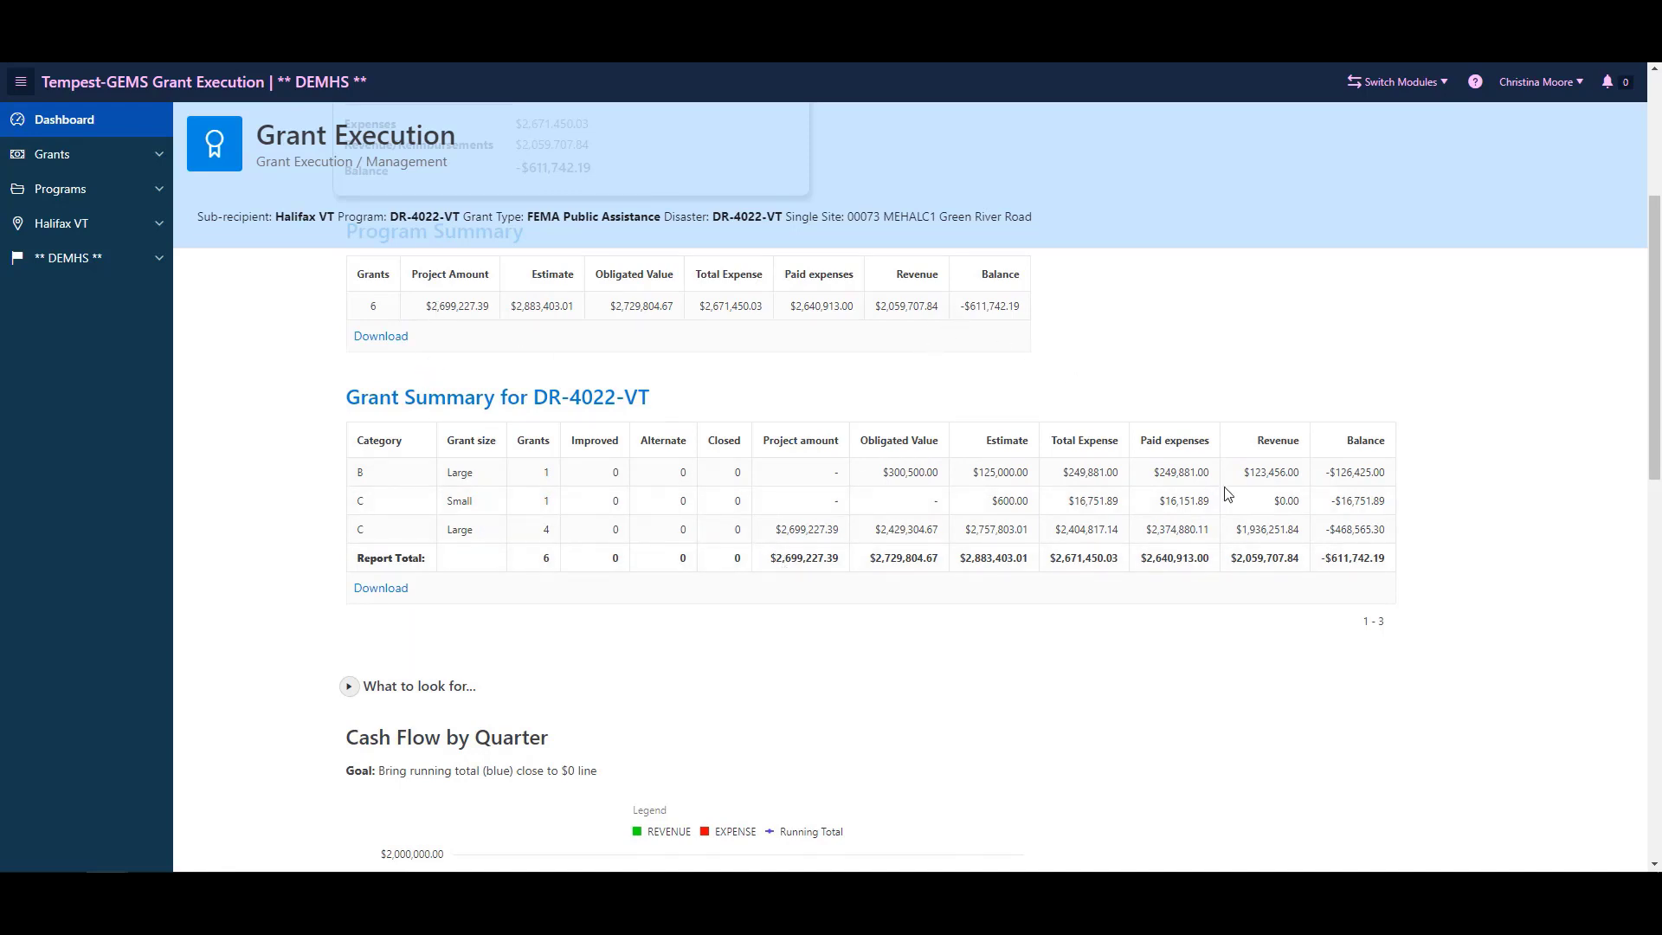
scroll(1170, 670, "down", 5)
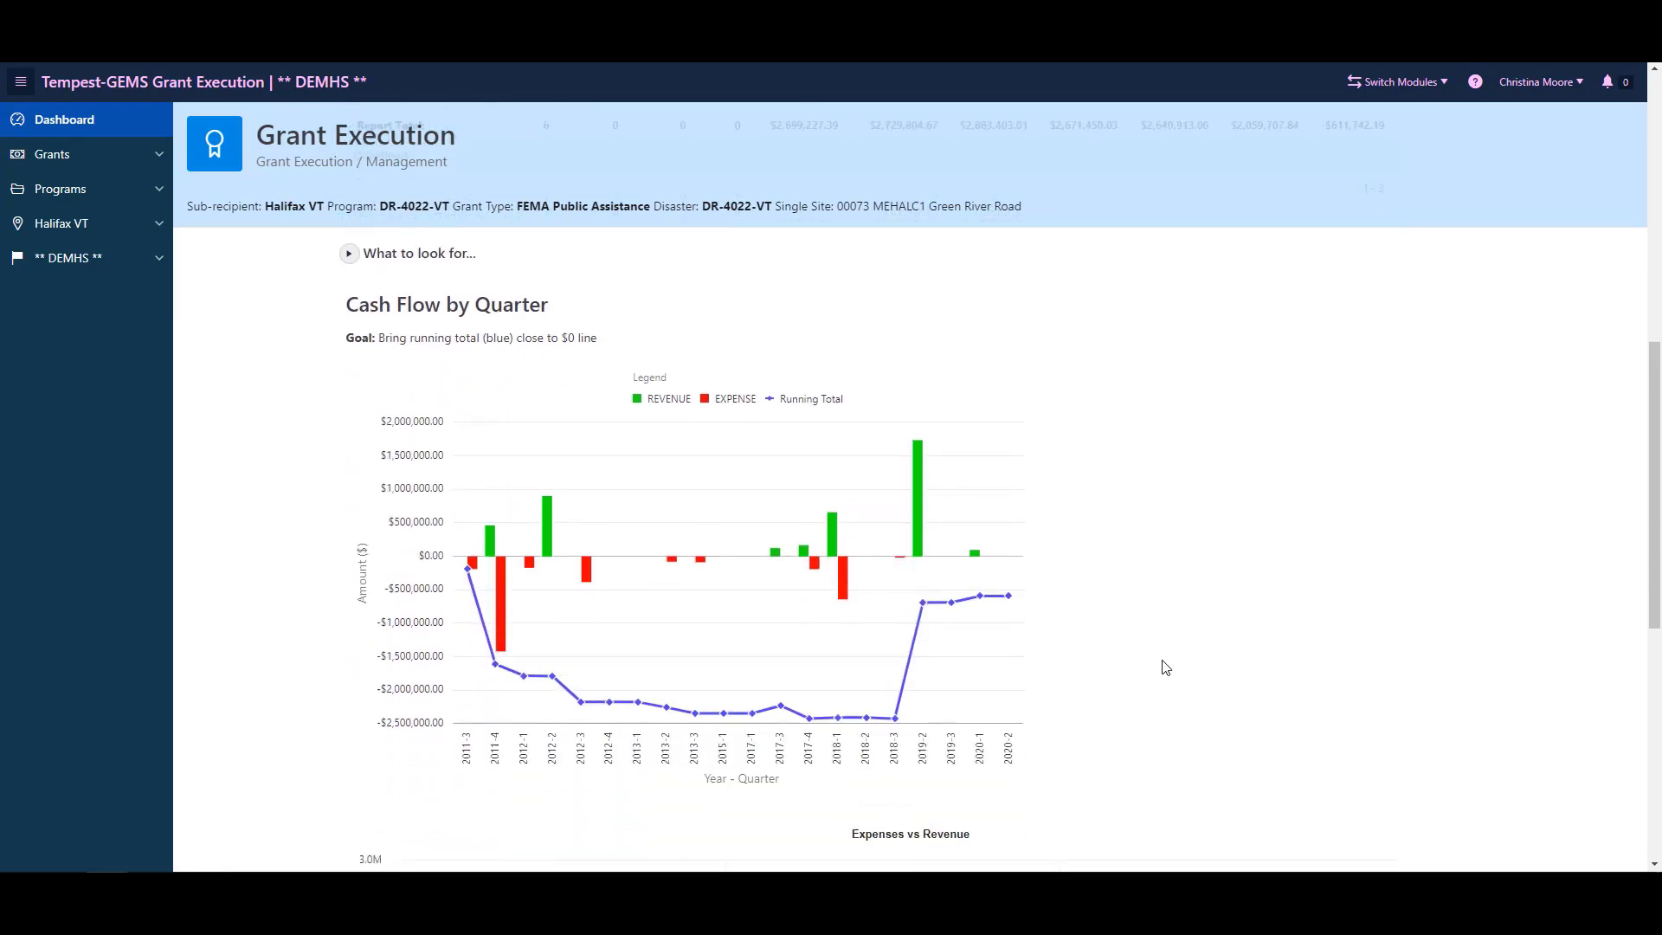
Examine the expense and revenue bars in the Cash Flow by Quarter chart and expand the "What to look for" guidance
mouse_move(490, 558)
mouse_move(501, 587)
mouse_move(548, 550)
left_click(348, 253)
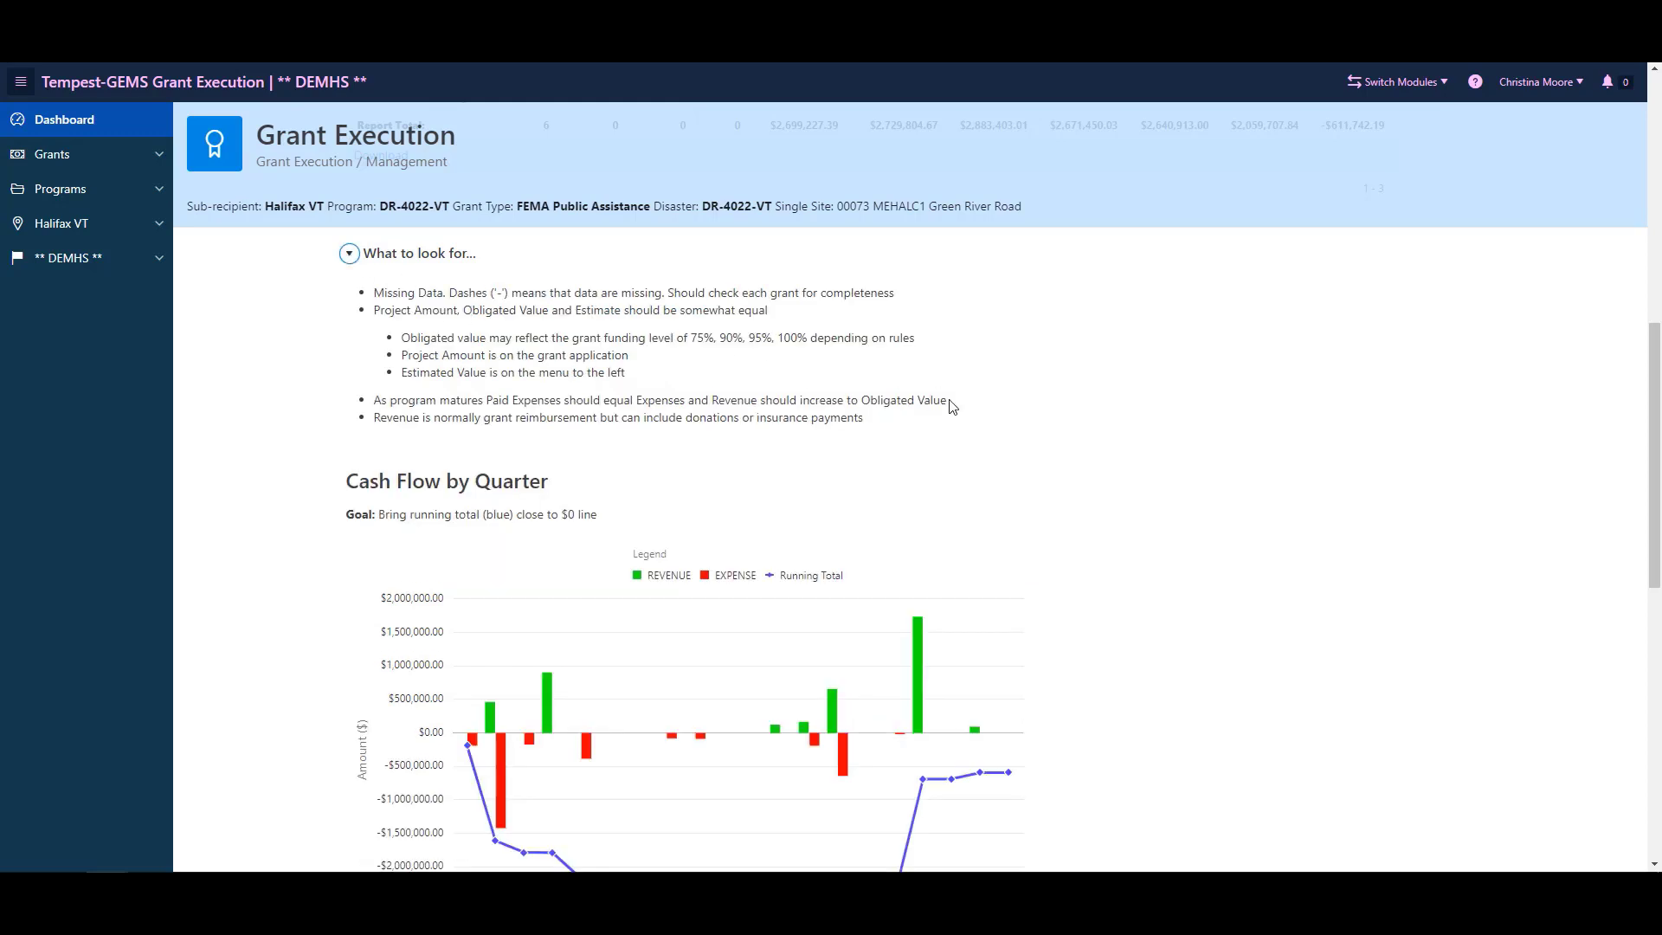
Review the Expenses vs Revenue and Project Amount vs Estimated vs Obligated charts on the dashboard
scroll(951, 407, "down", 8)
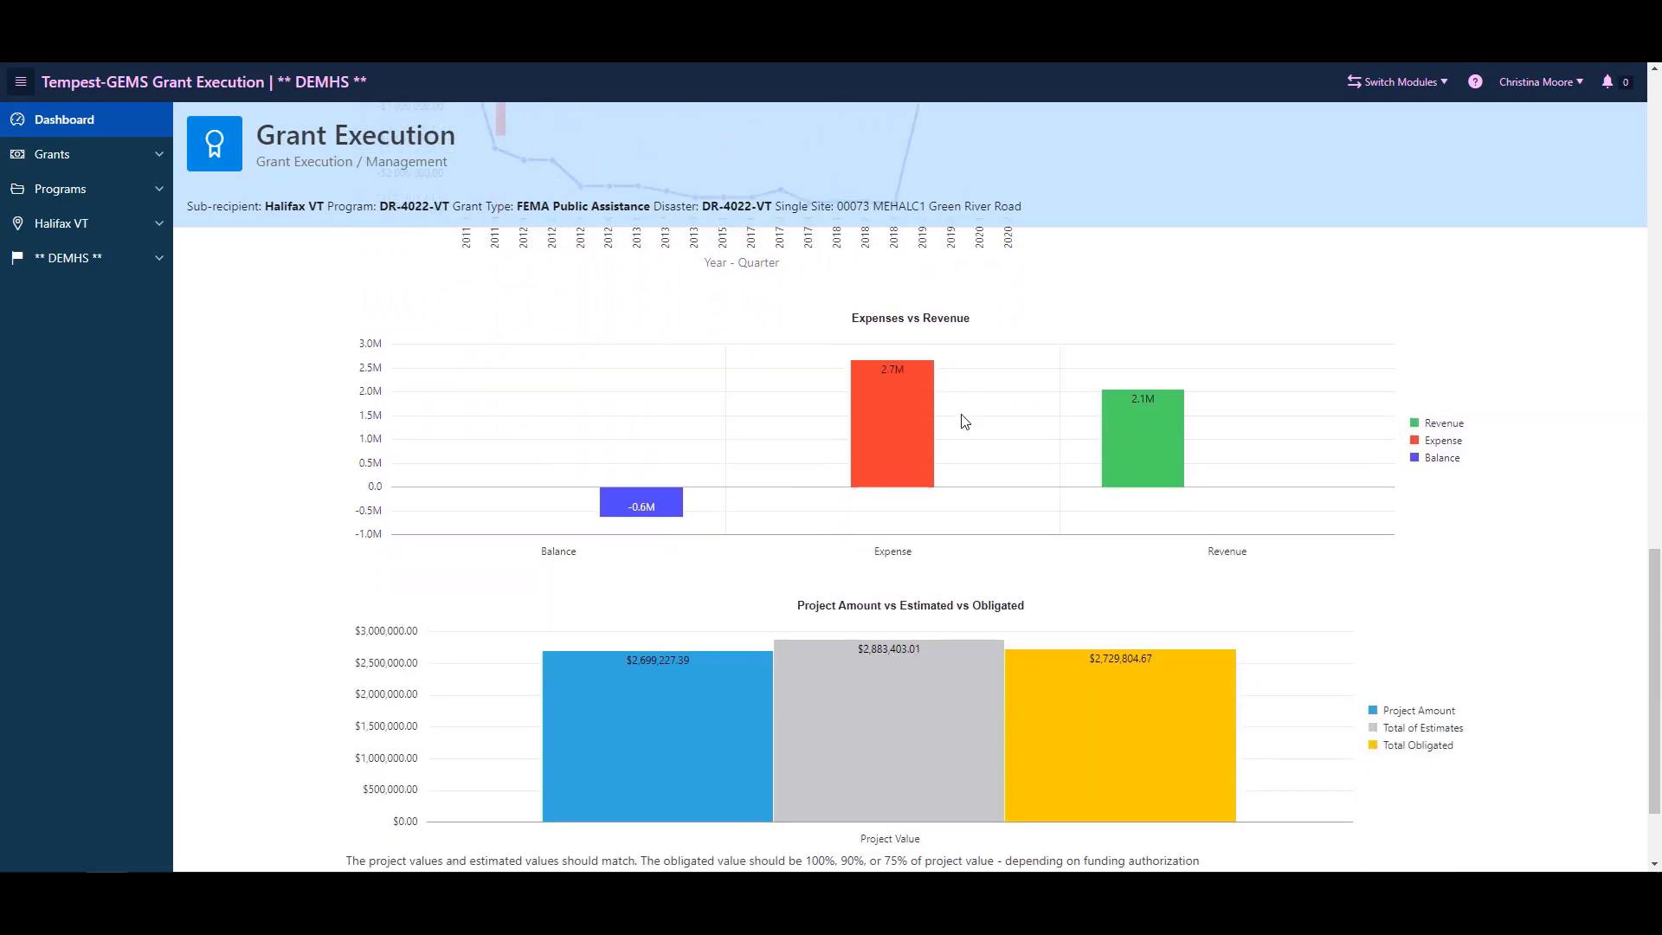
mouse_move(617, 514)
mouse_move(1130, 437)
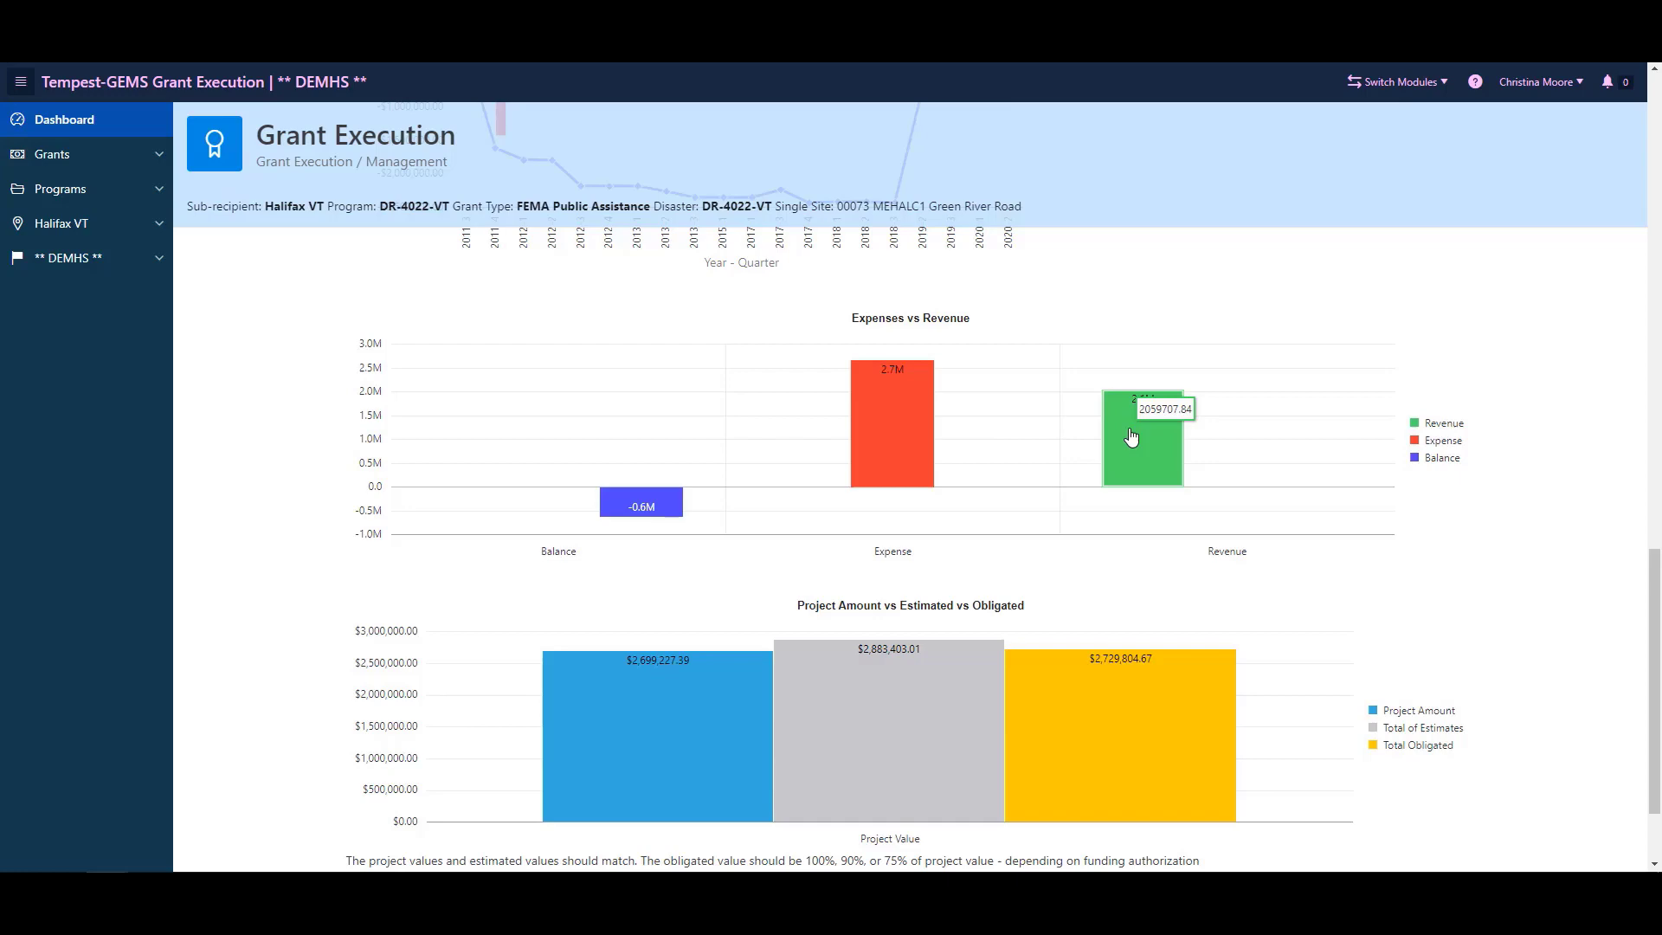
scroll(1130, 445, "down", 2)
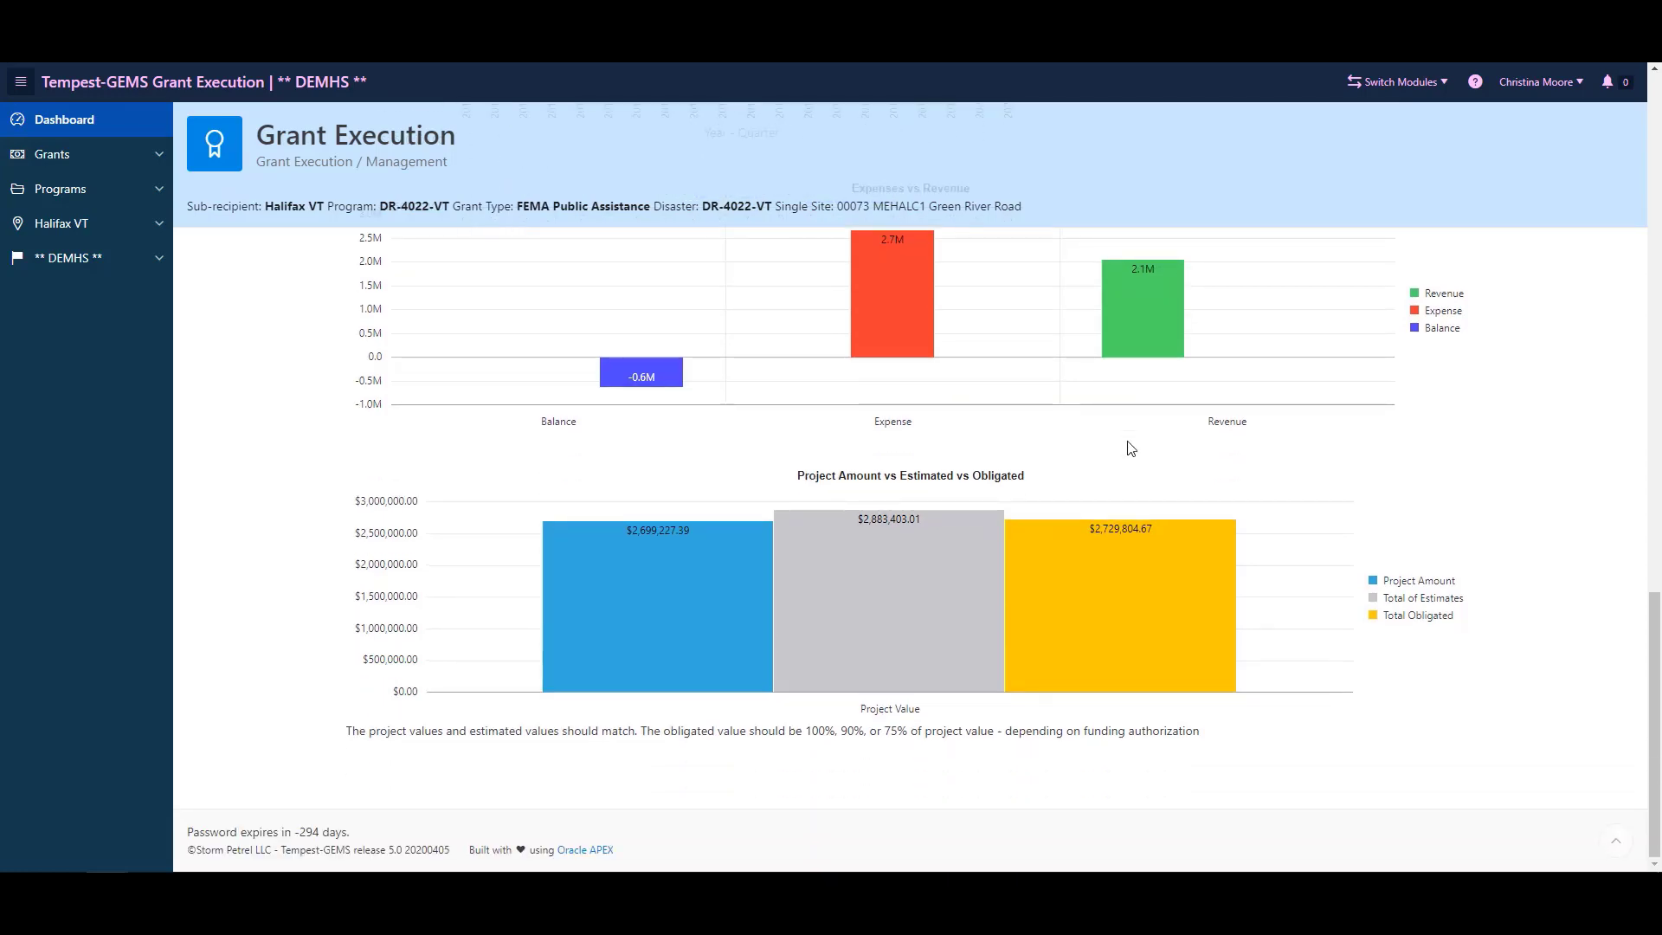
scroll(1130, 448, "up", 15)
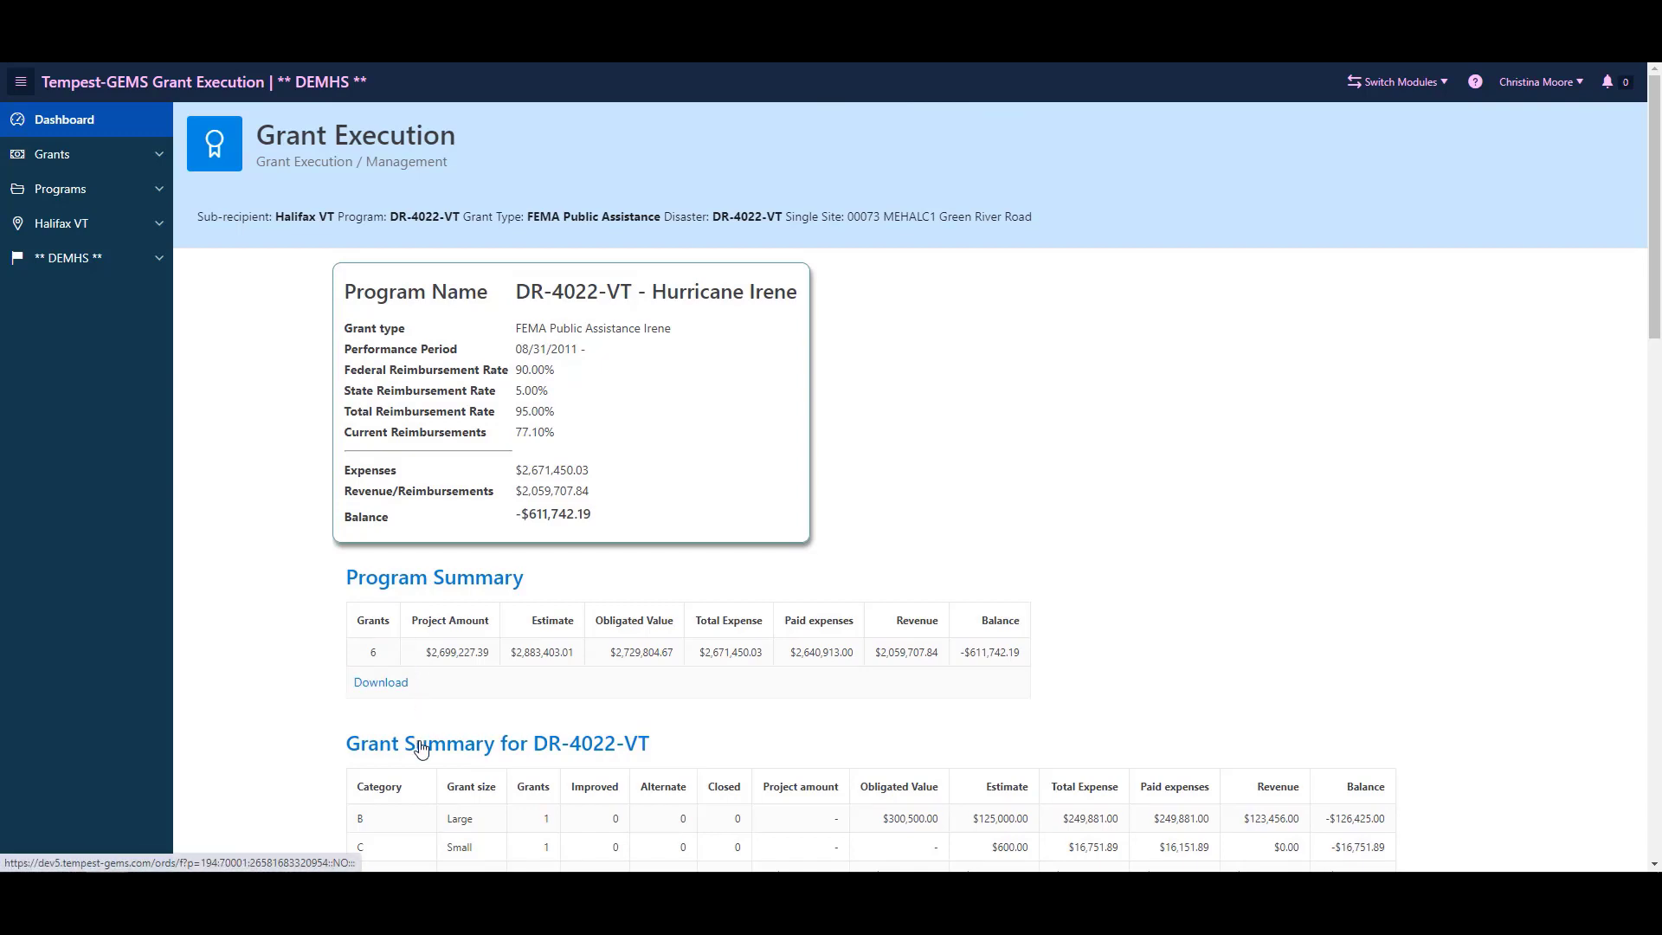
Go from the DR-4022-VT grant summary to the Grant Selector and open the Green River Road grant for editing
left_click(420, 676)
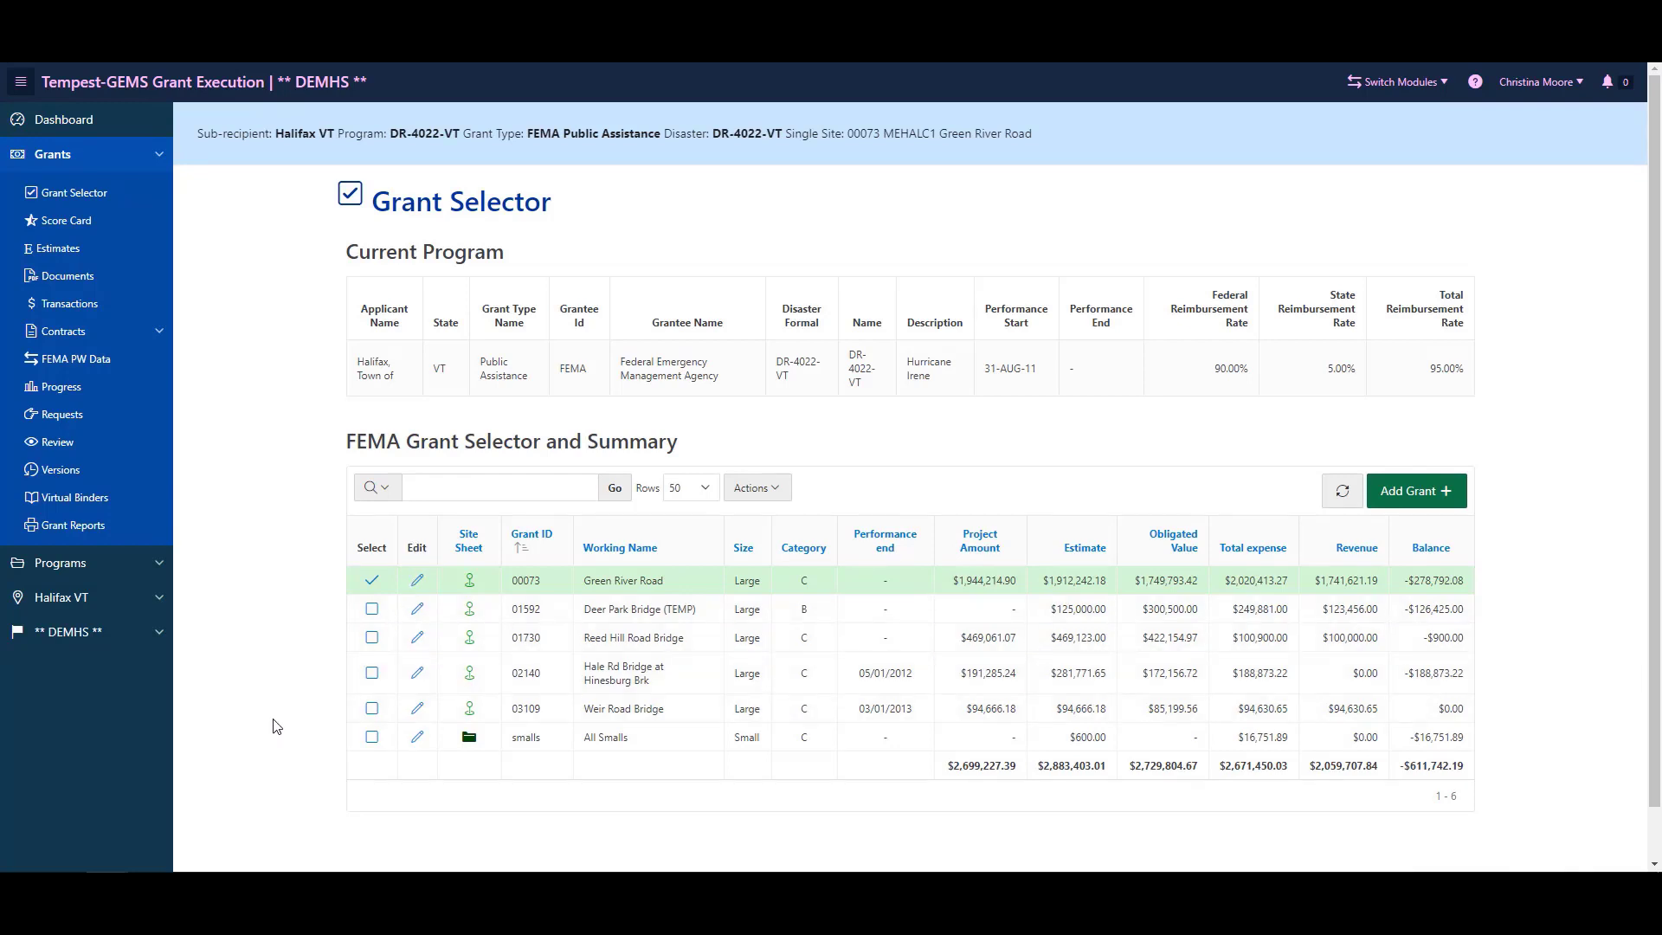
scroll(276, 725, "down", 1)
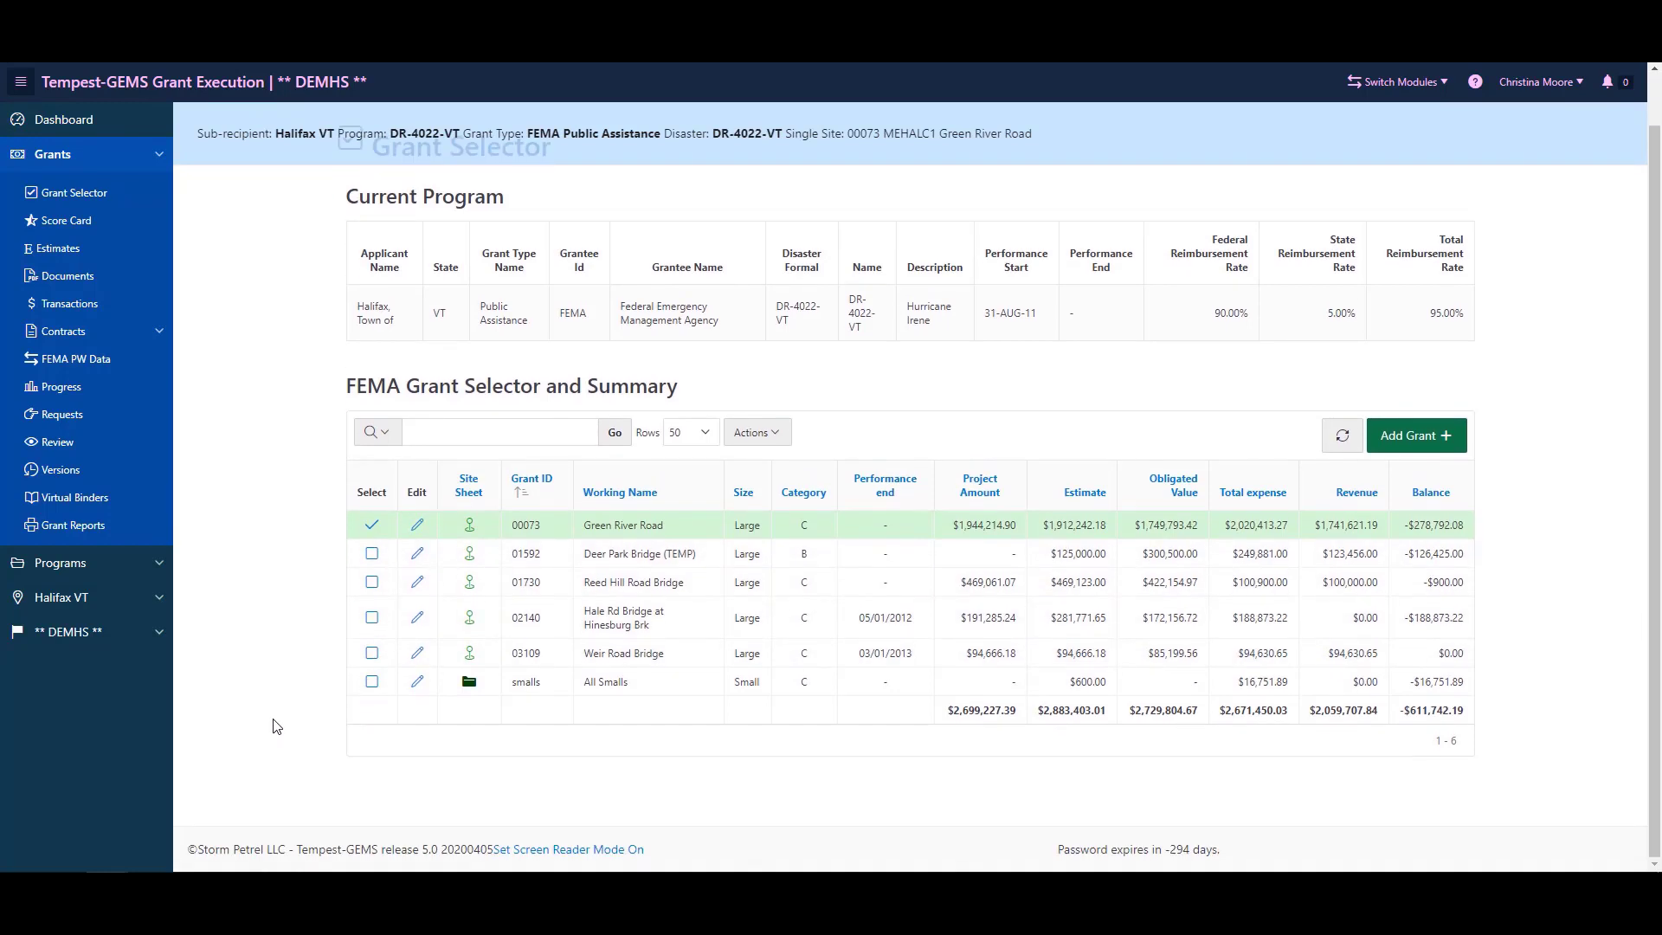
left_click(418, 524)
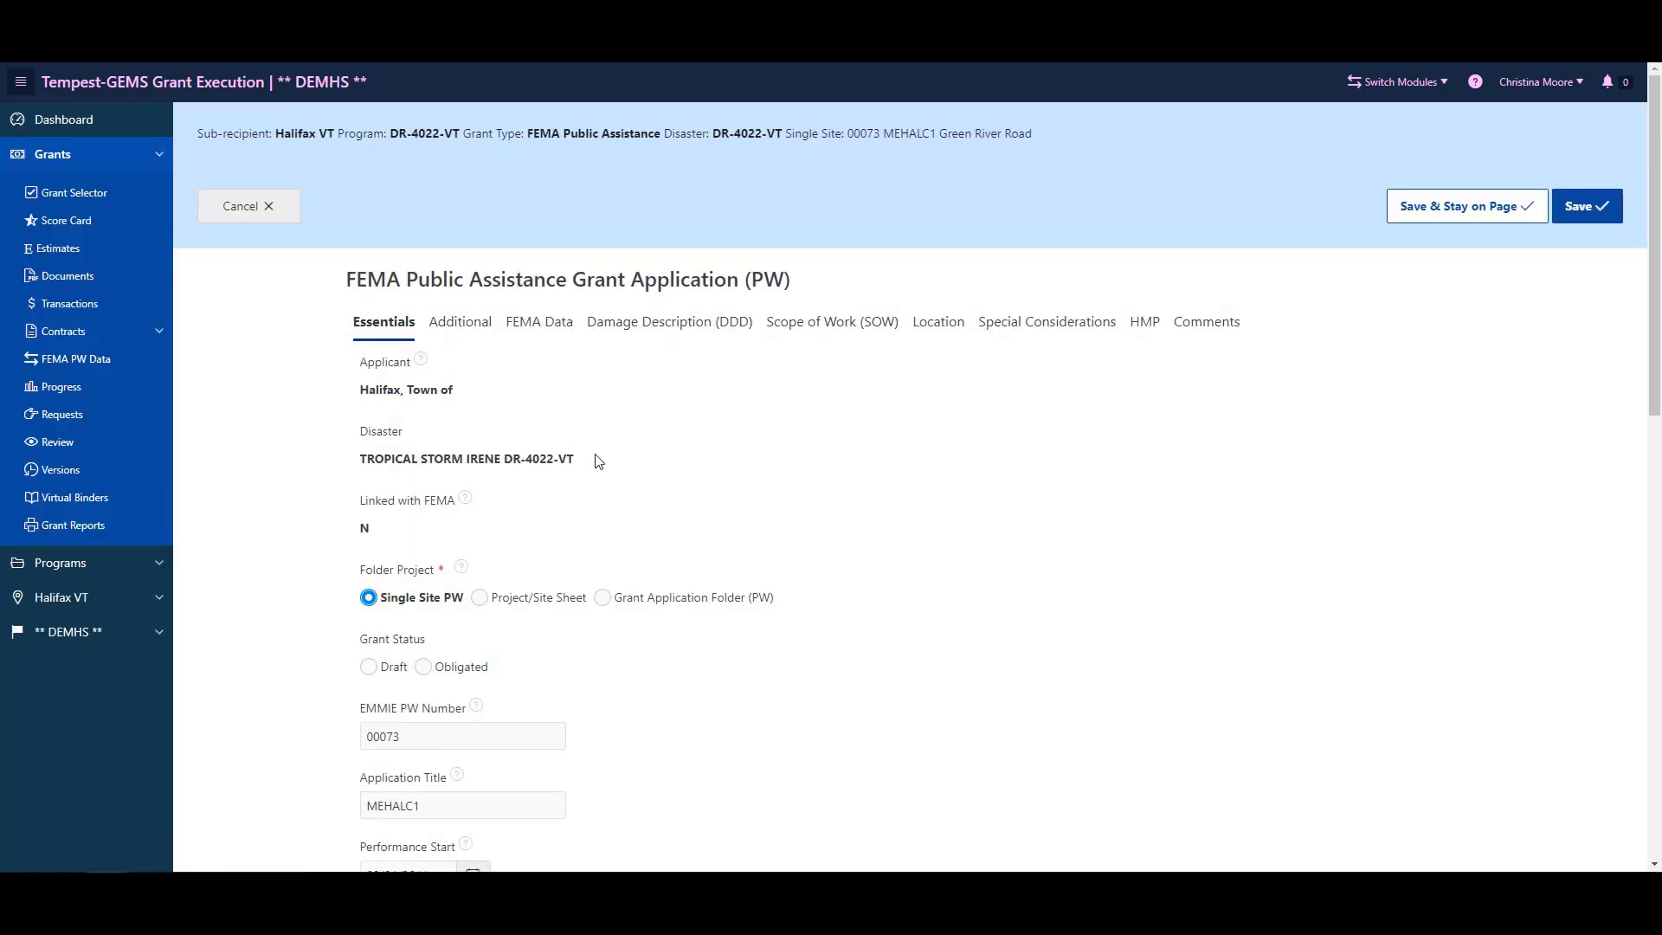
Review all the Essentials fields of the Green River Road grant application, down to the Closed setting
scroll(595, 461, "down", 3)
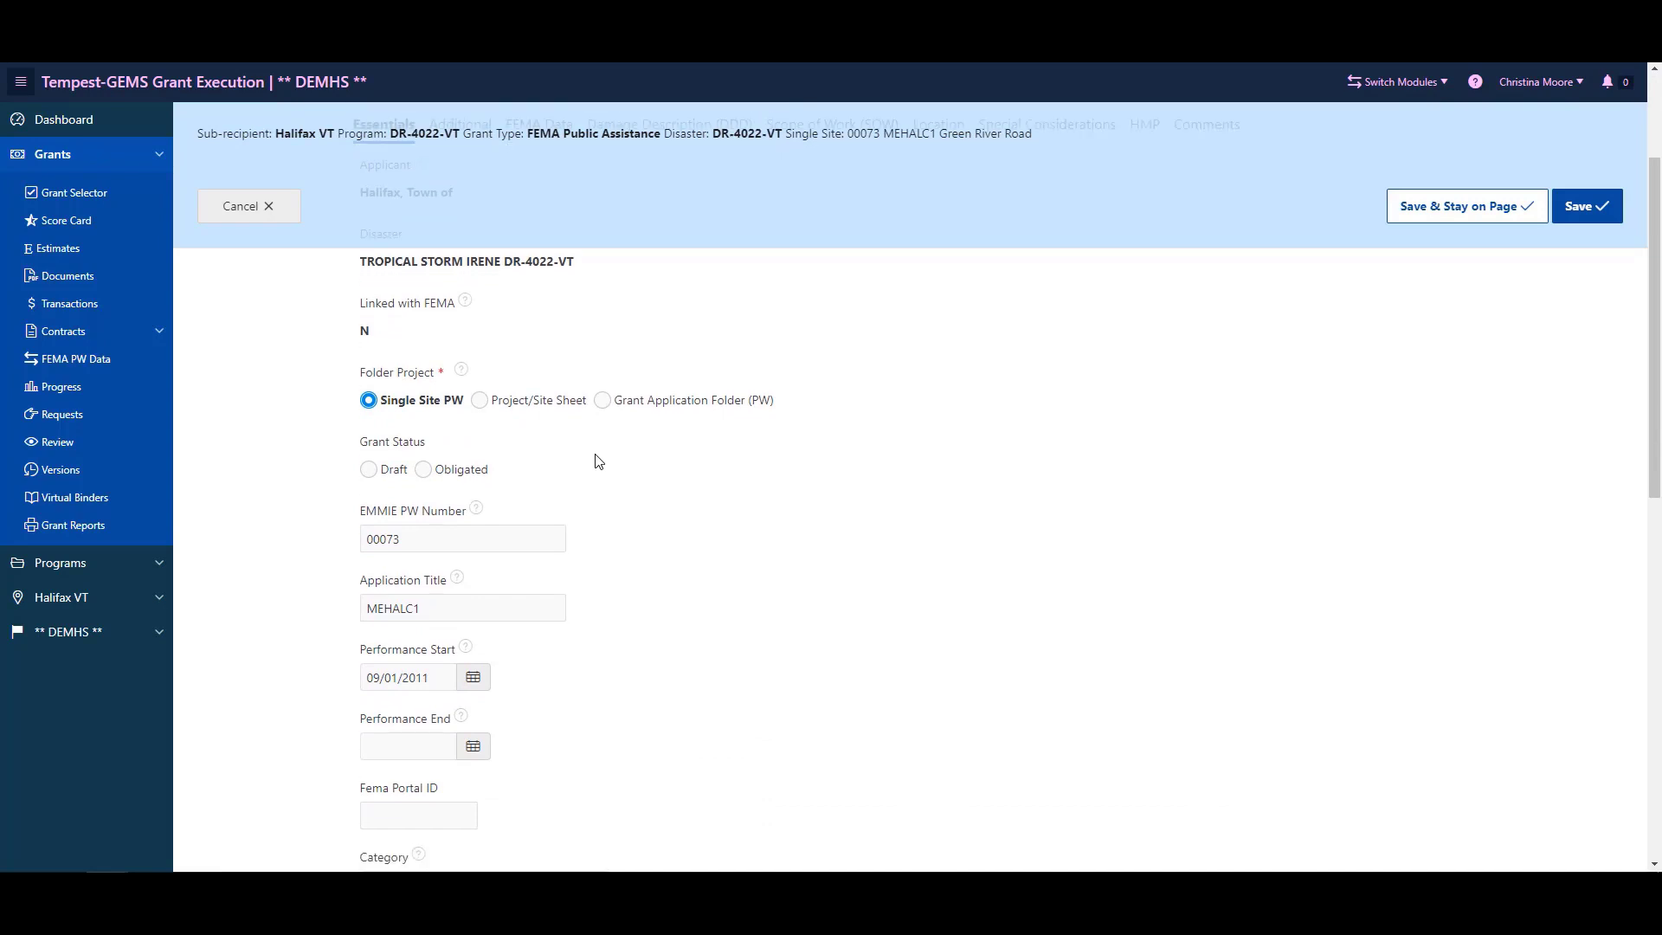
scroll(595, 460, "down", 6)
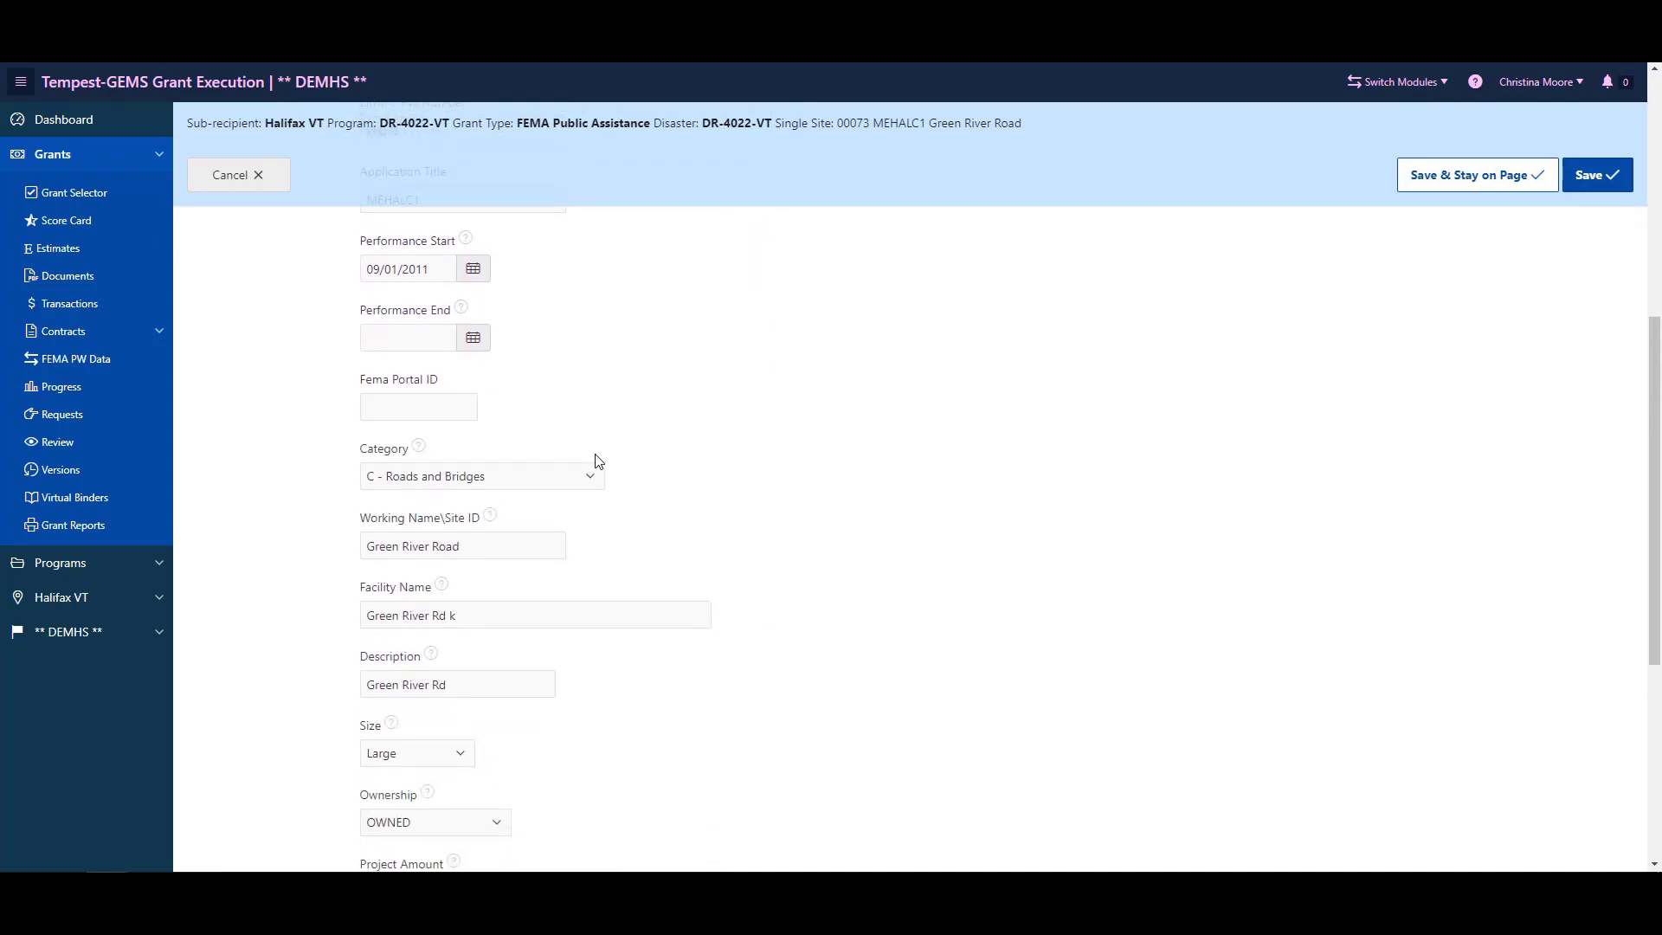
scroll(595, 461, "down", 4)
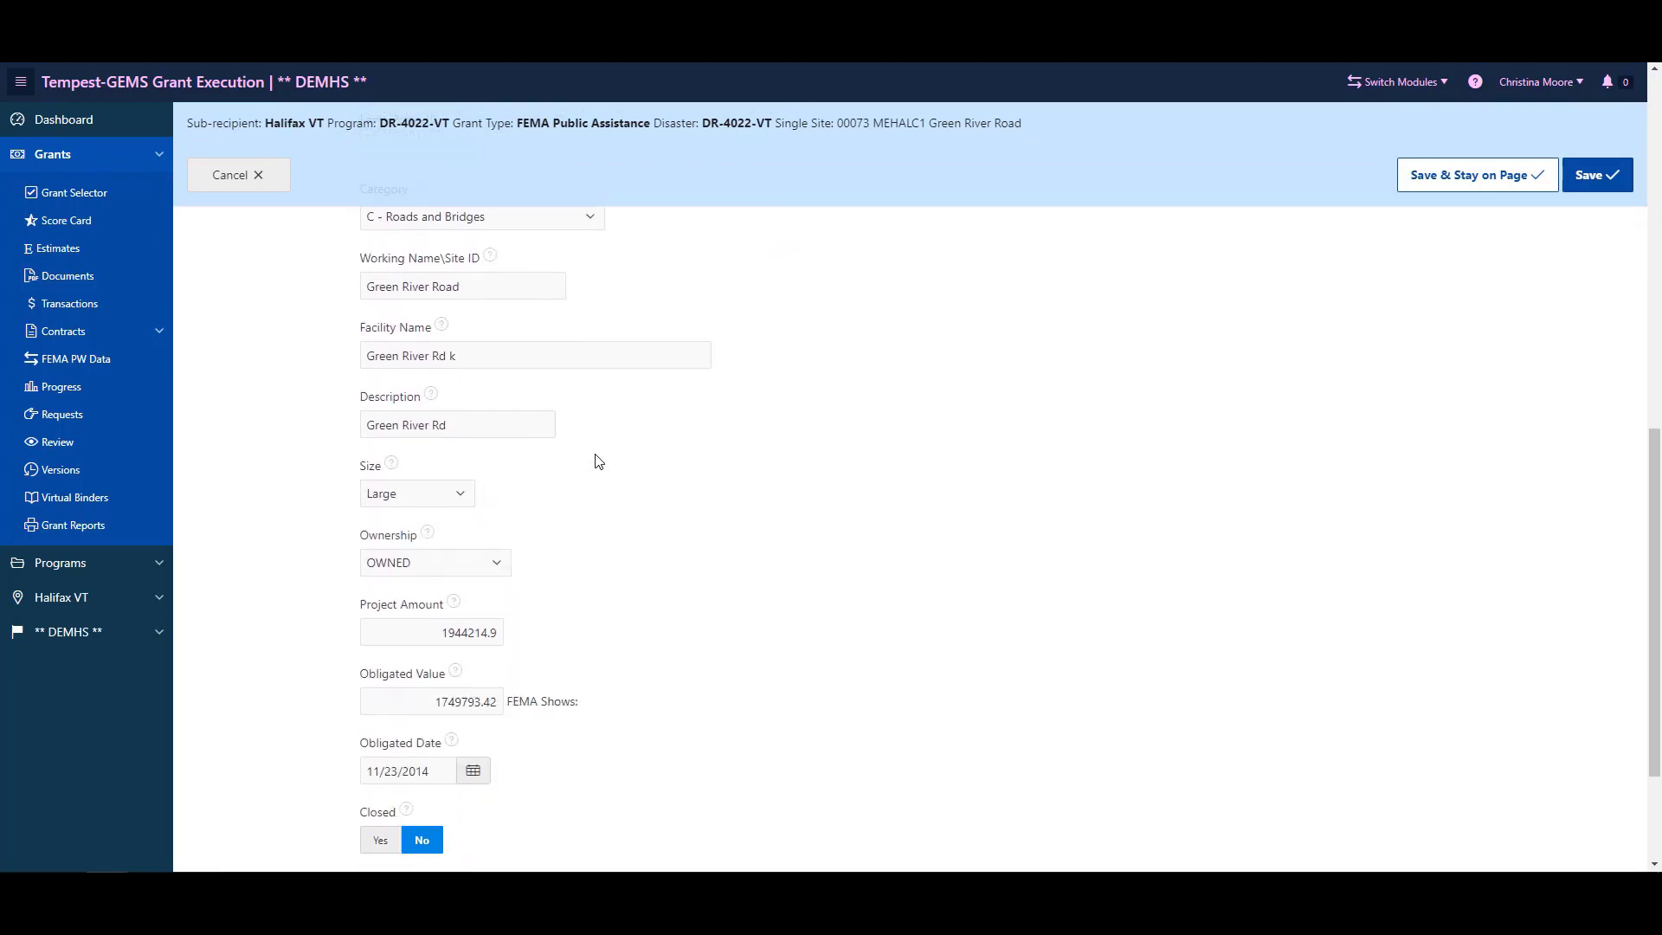
scroll(595, 461, "down", 2)
scroll(596, 461, "up", 15)
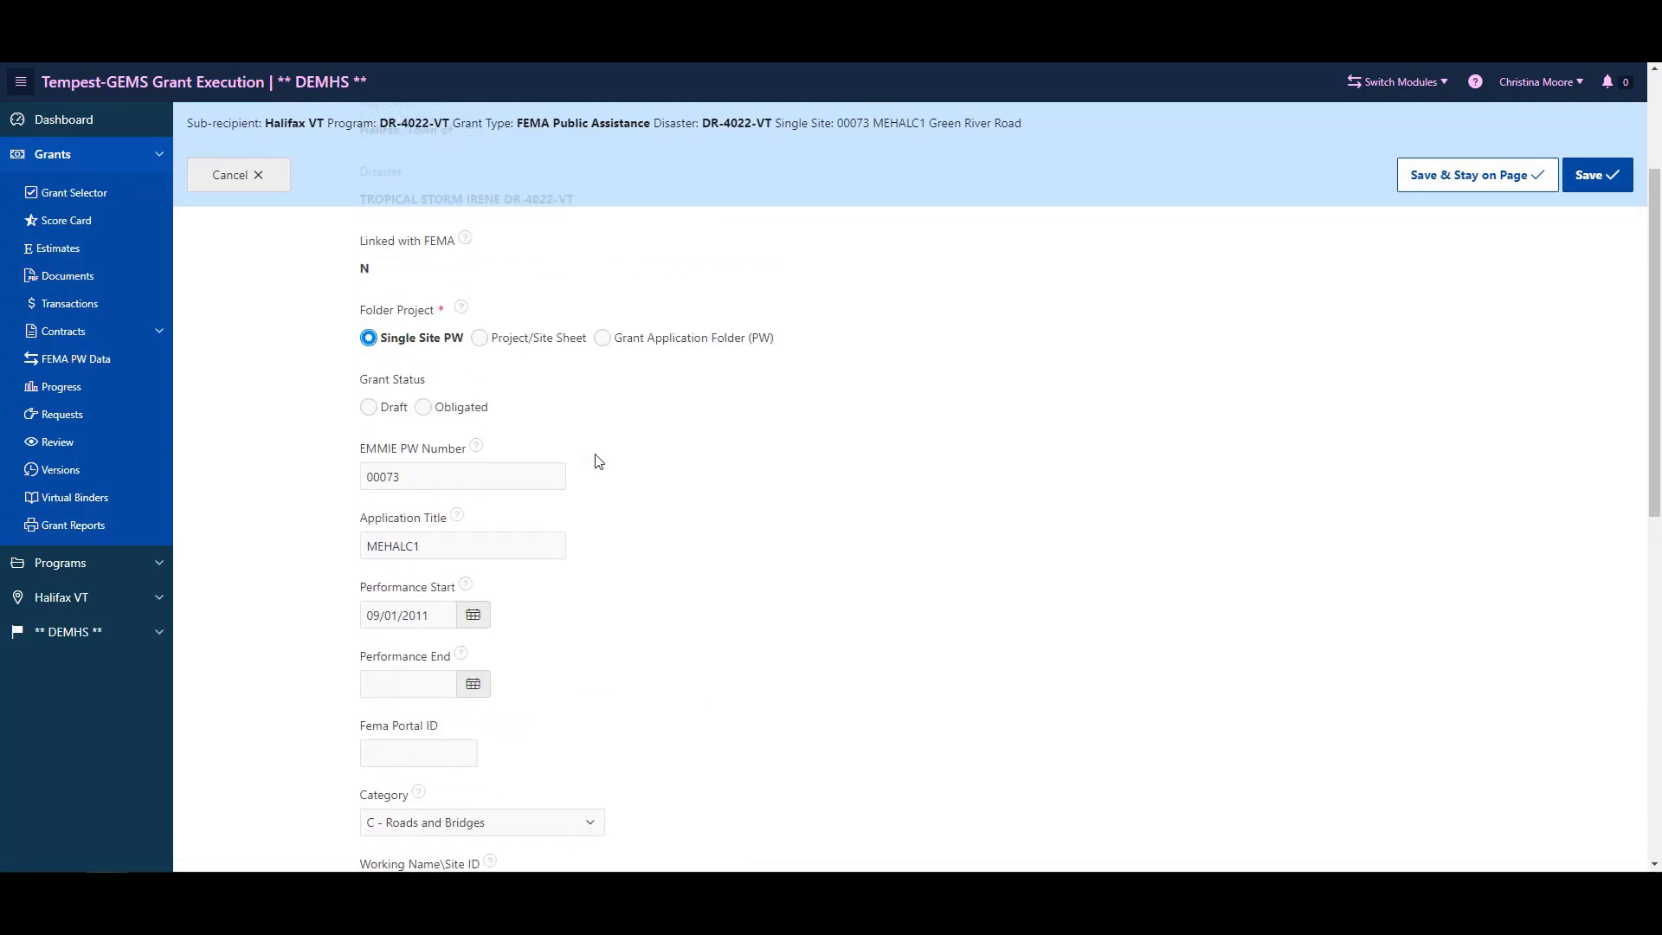
View the application's Additional, FEMA Data, Damage Description, Scope of Work, Location, Special Considerations, HMP and Comments sections
left_click(459, 325)
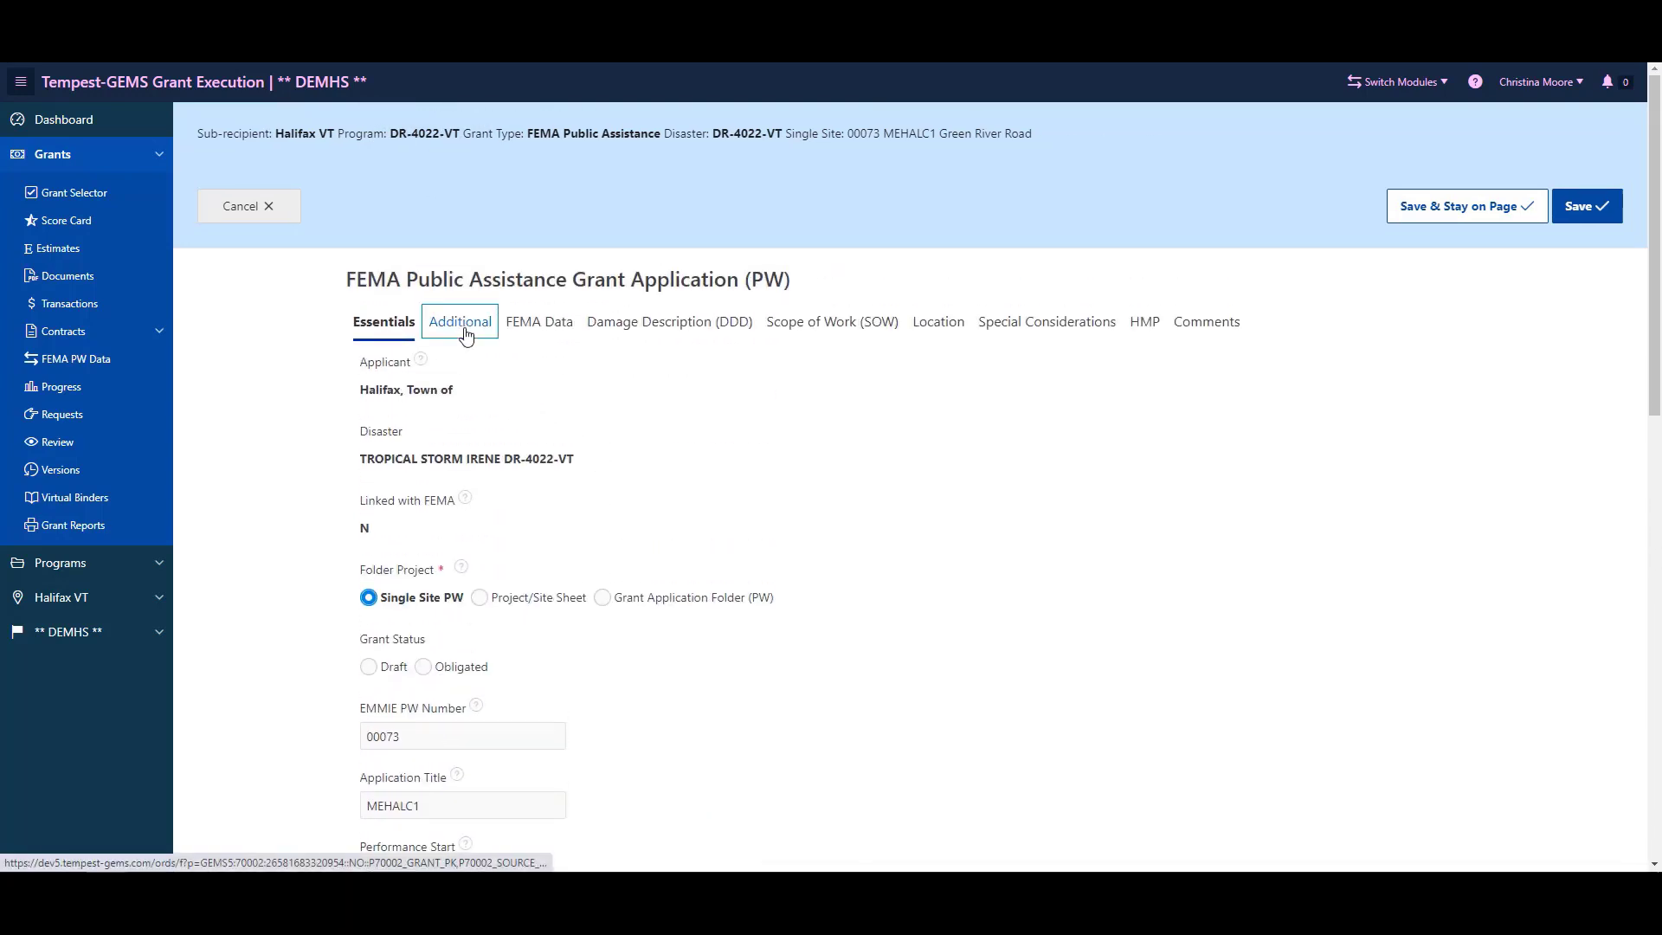
left_click(561, 334)
left_click(643, 335)
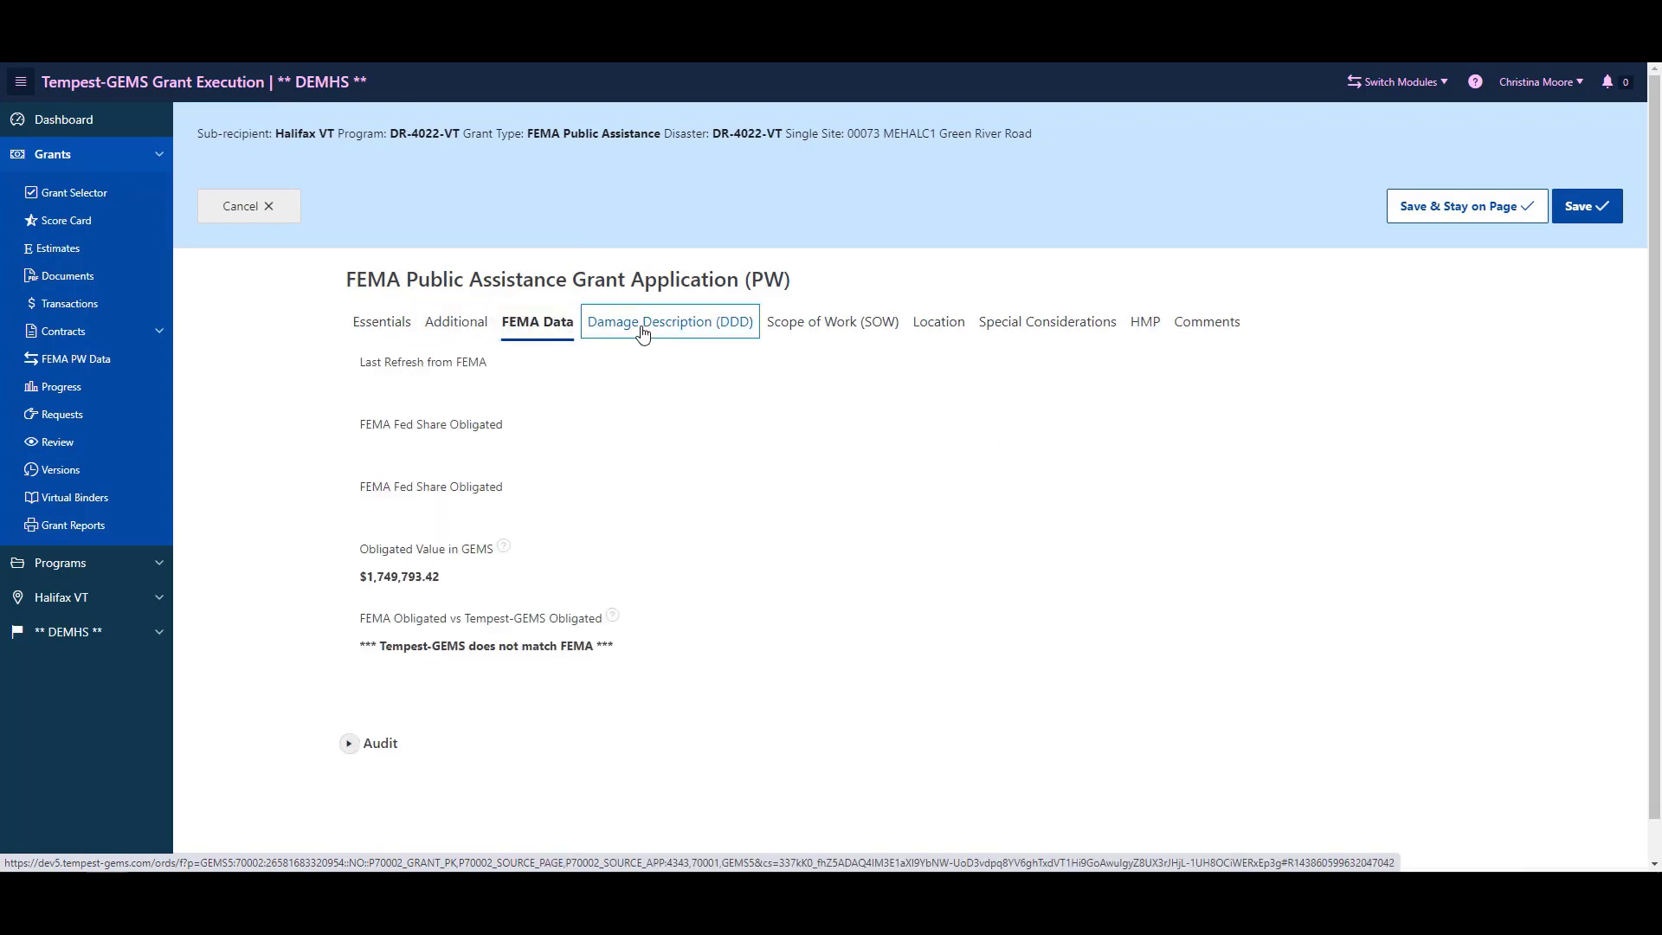
left_click(805, 327)
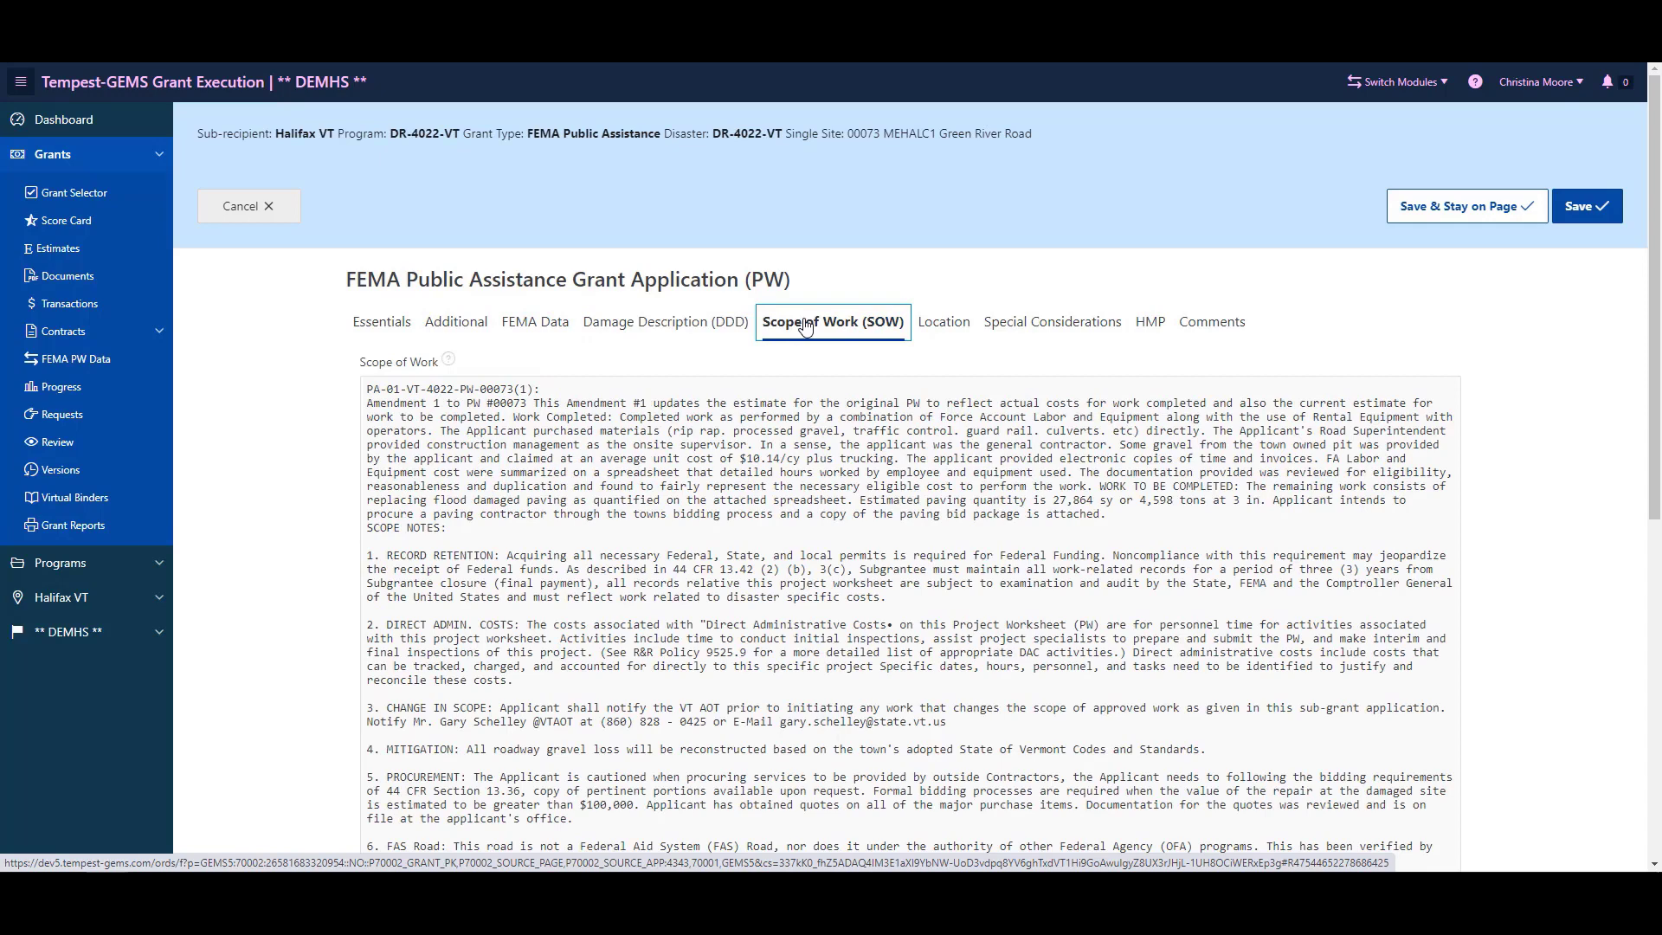
left_click(939, 326)
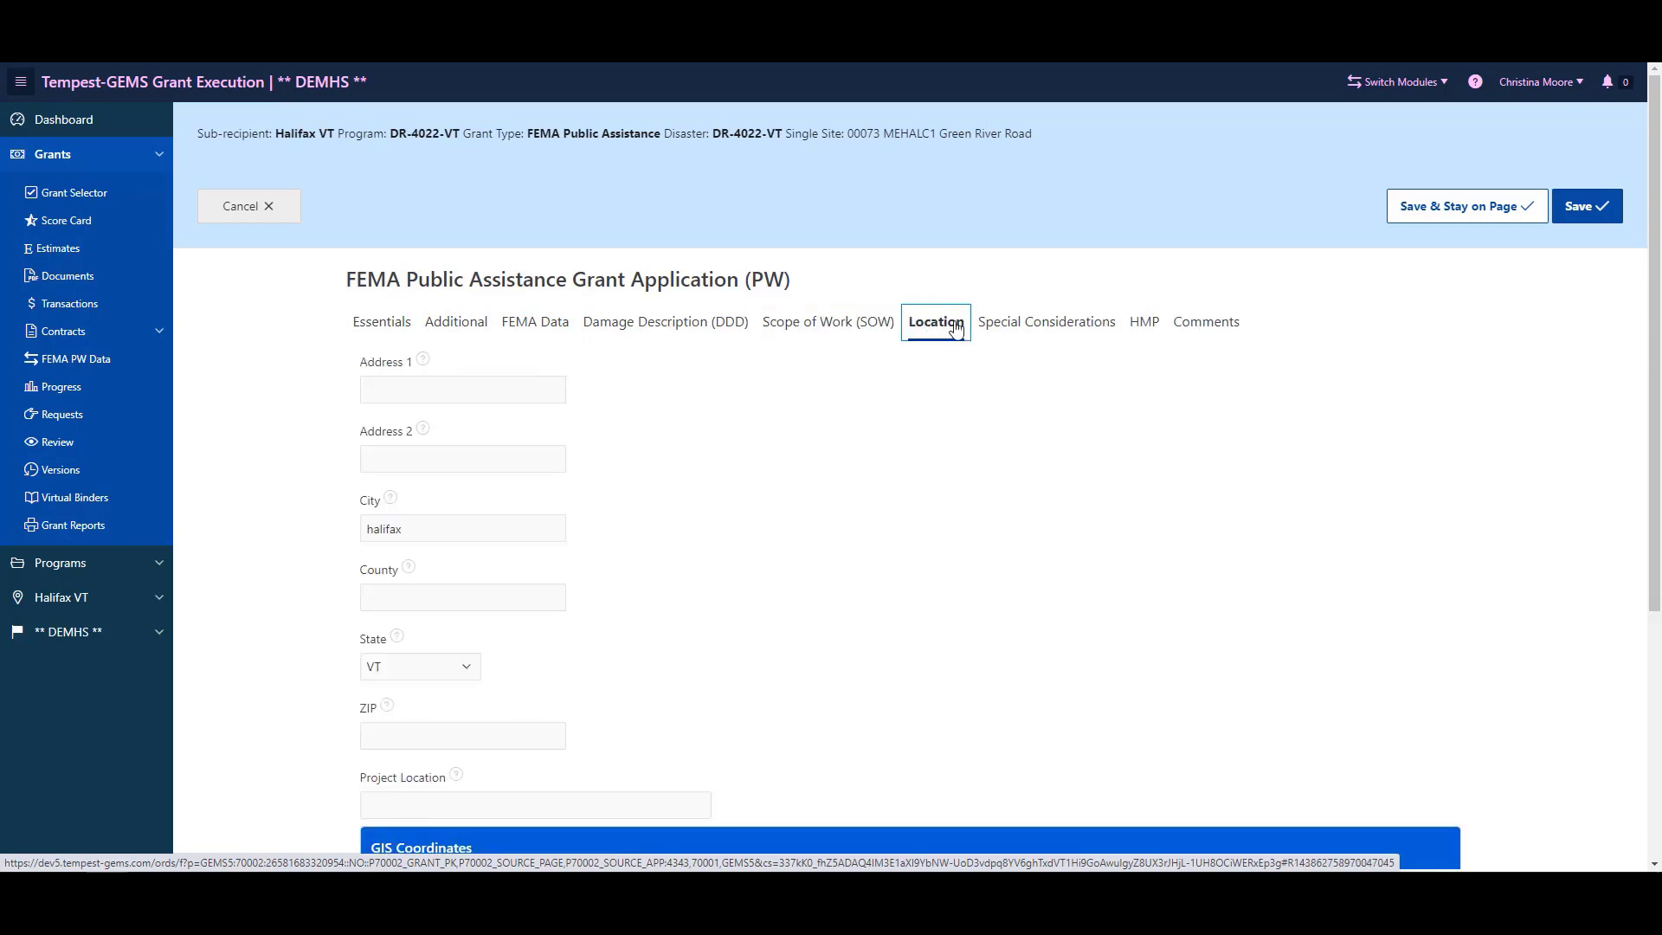
left_click(1043, 326)
left_click(1144, 325)
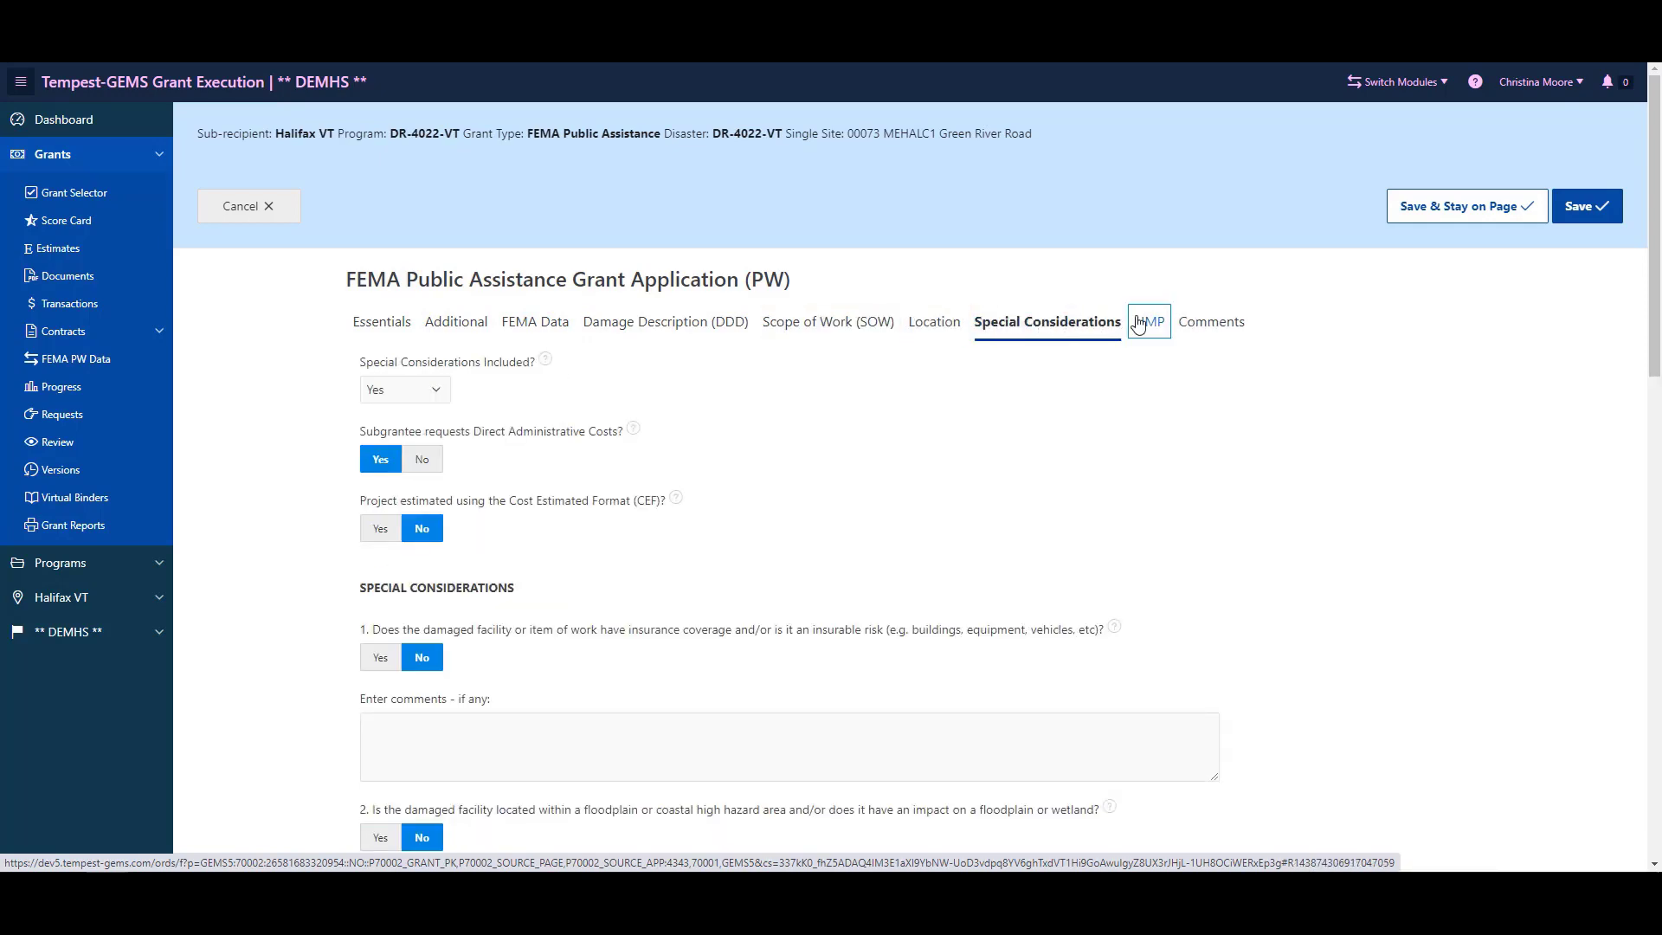
left_click(1182, 325)
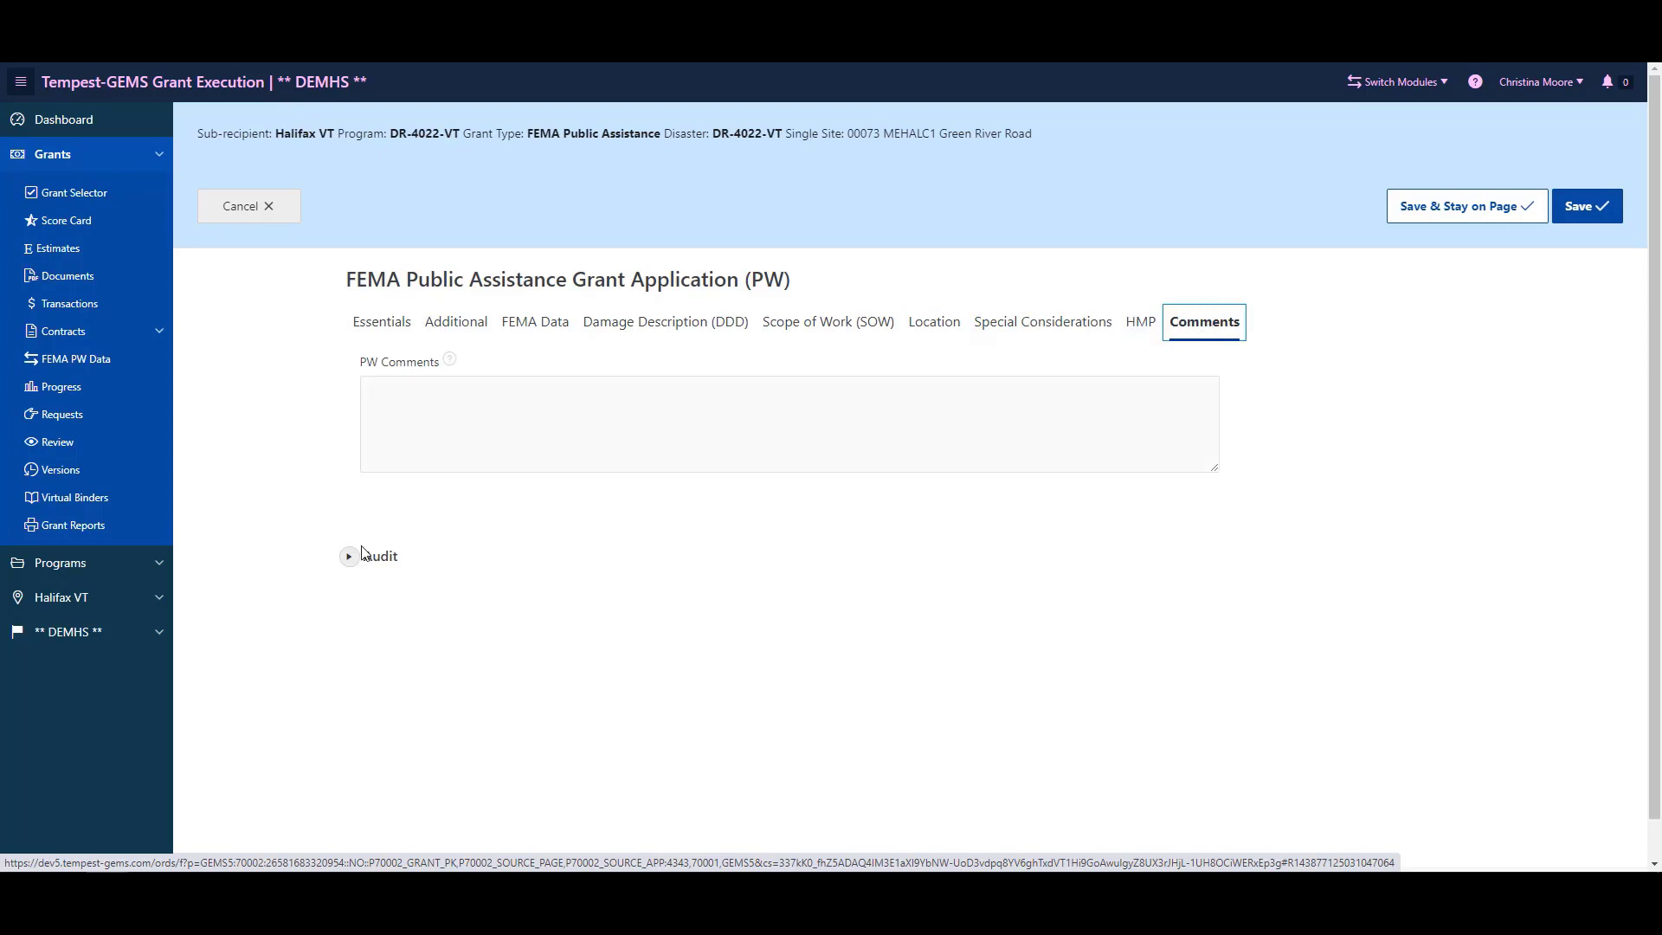
Check the grant application's audit details, collapse them, and leave the application without saving
left_click(348, 555)
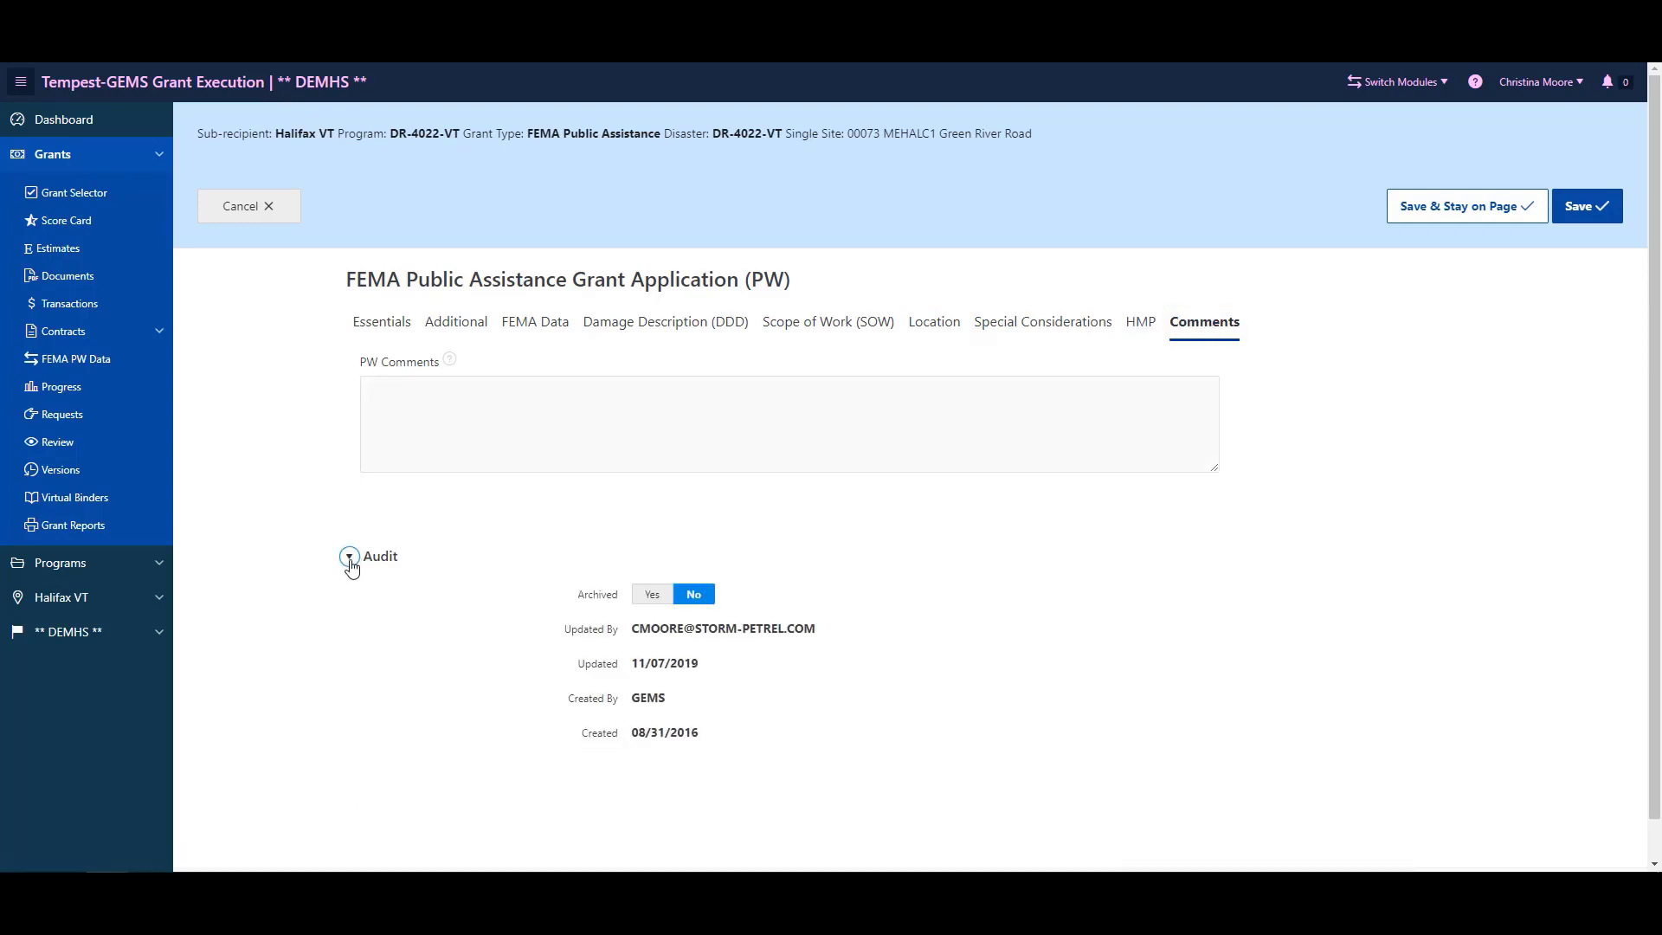
left_click(348, 558)
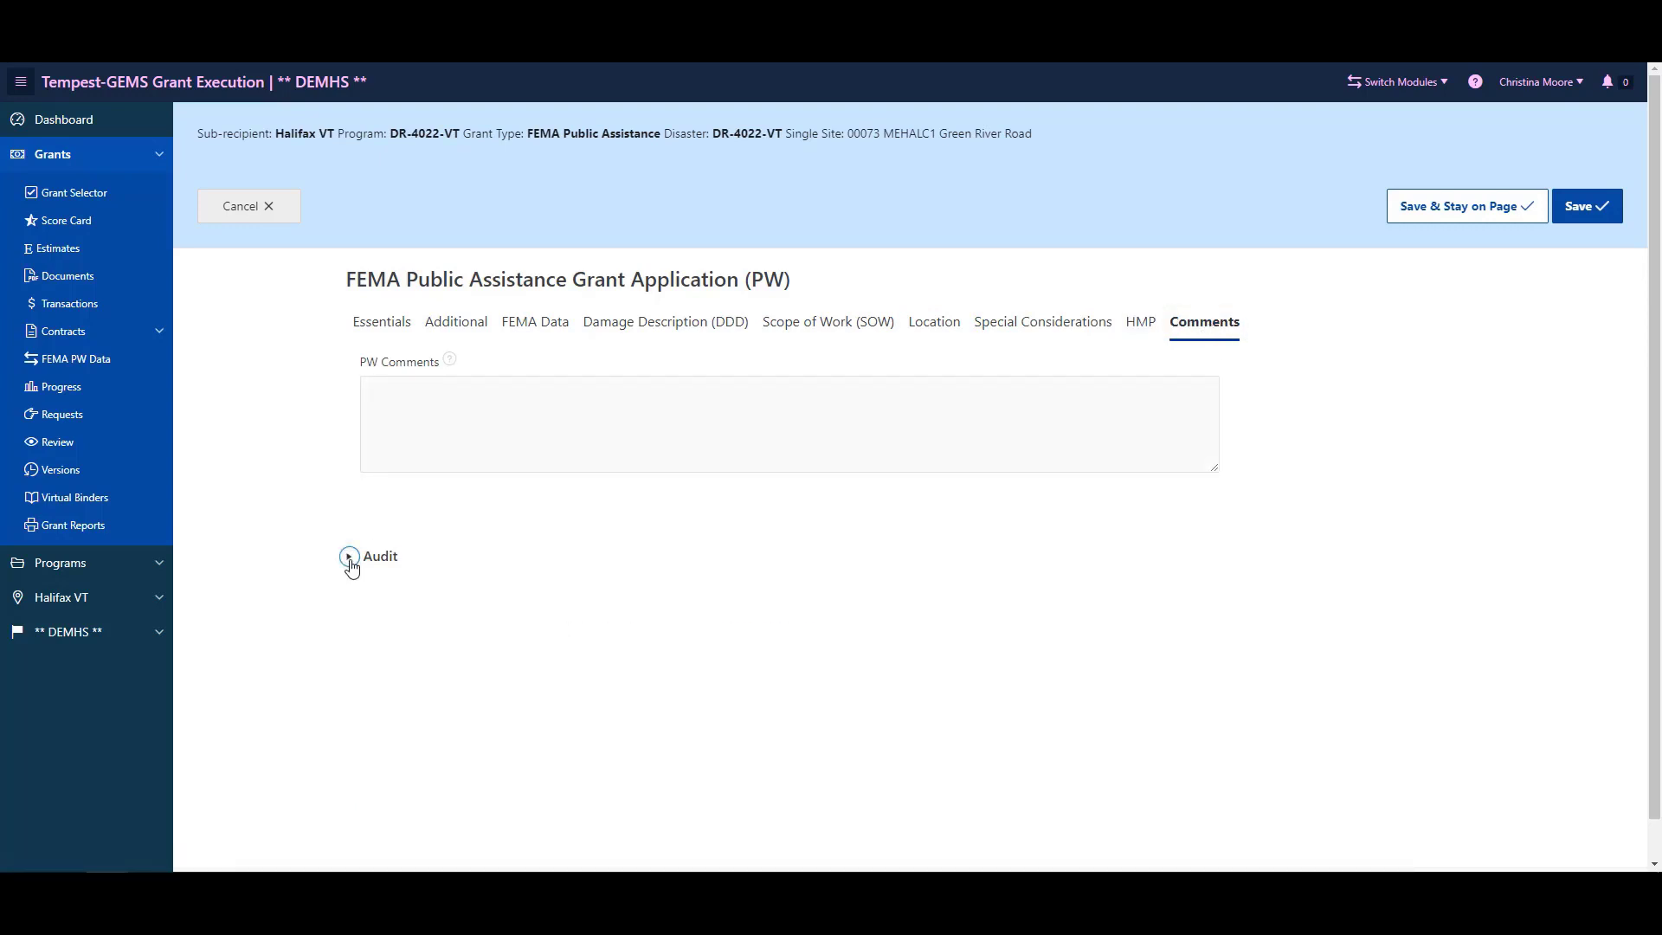
left_click(227, 207)
Open the grant's Score Card and review its completeness checks, comparison charts, and estimate, document, transaction and contract summaries
left_click(45, 227)
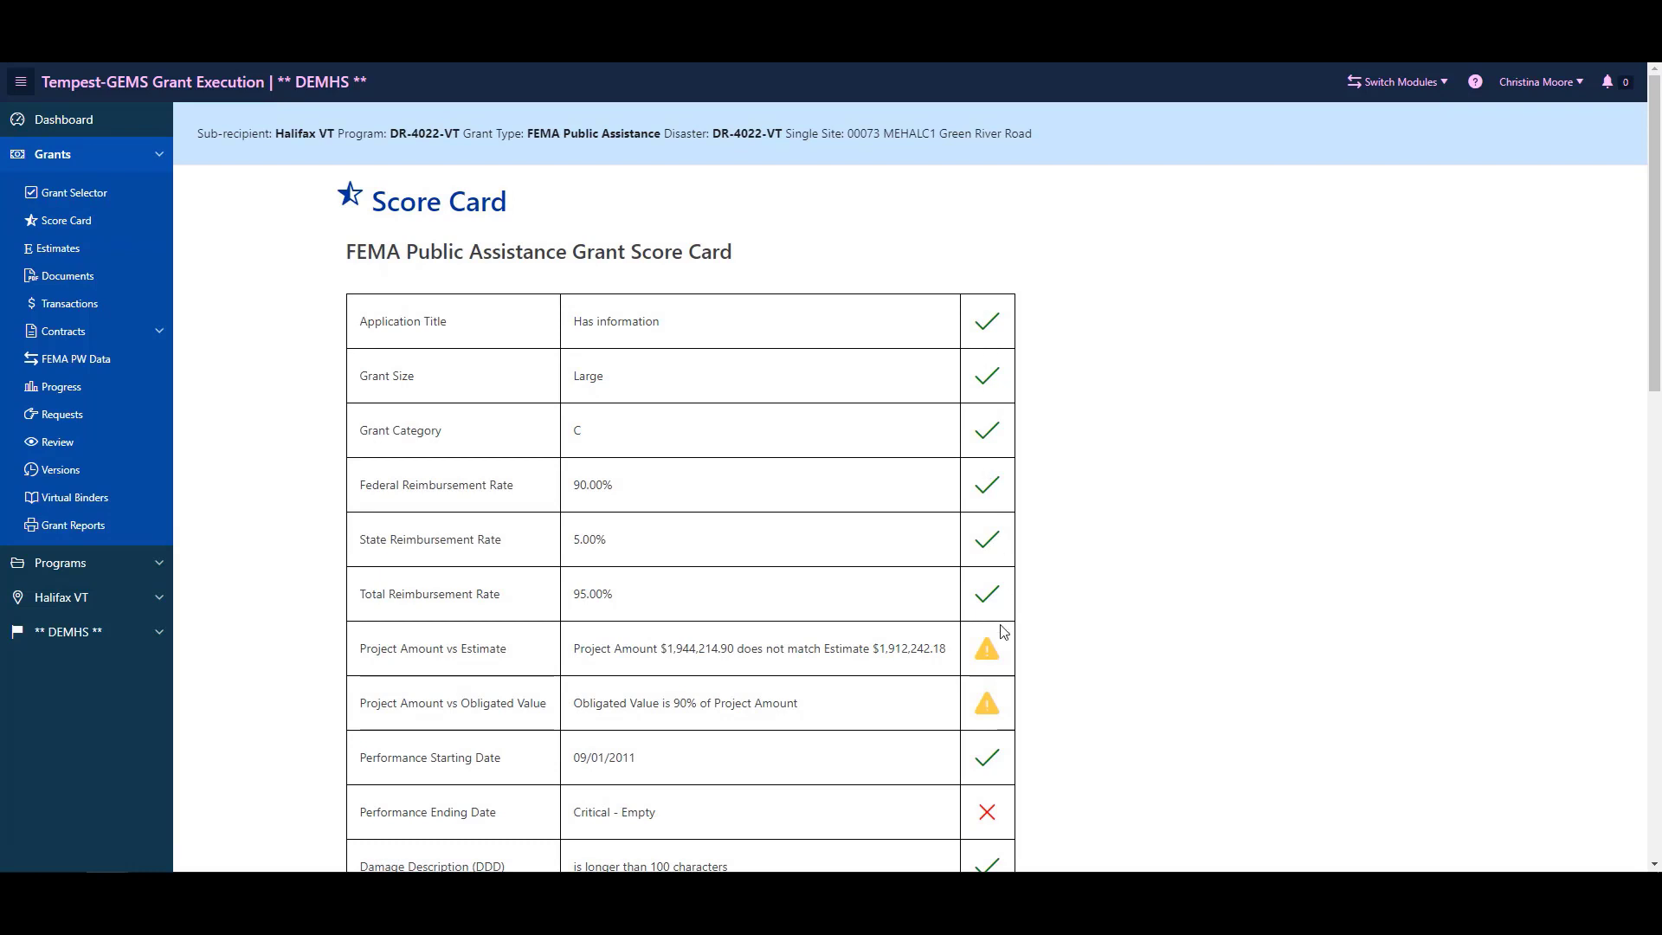
scroll(1002, 630, "down", 1)
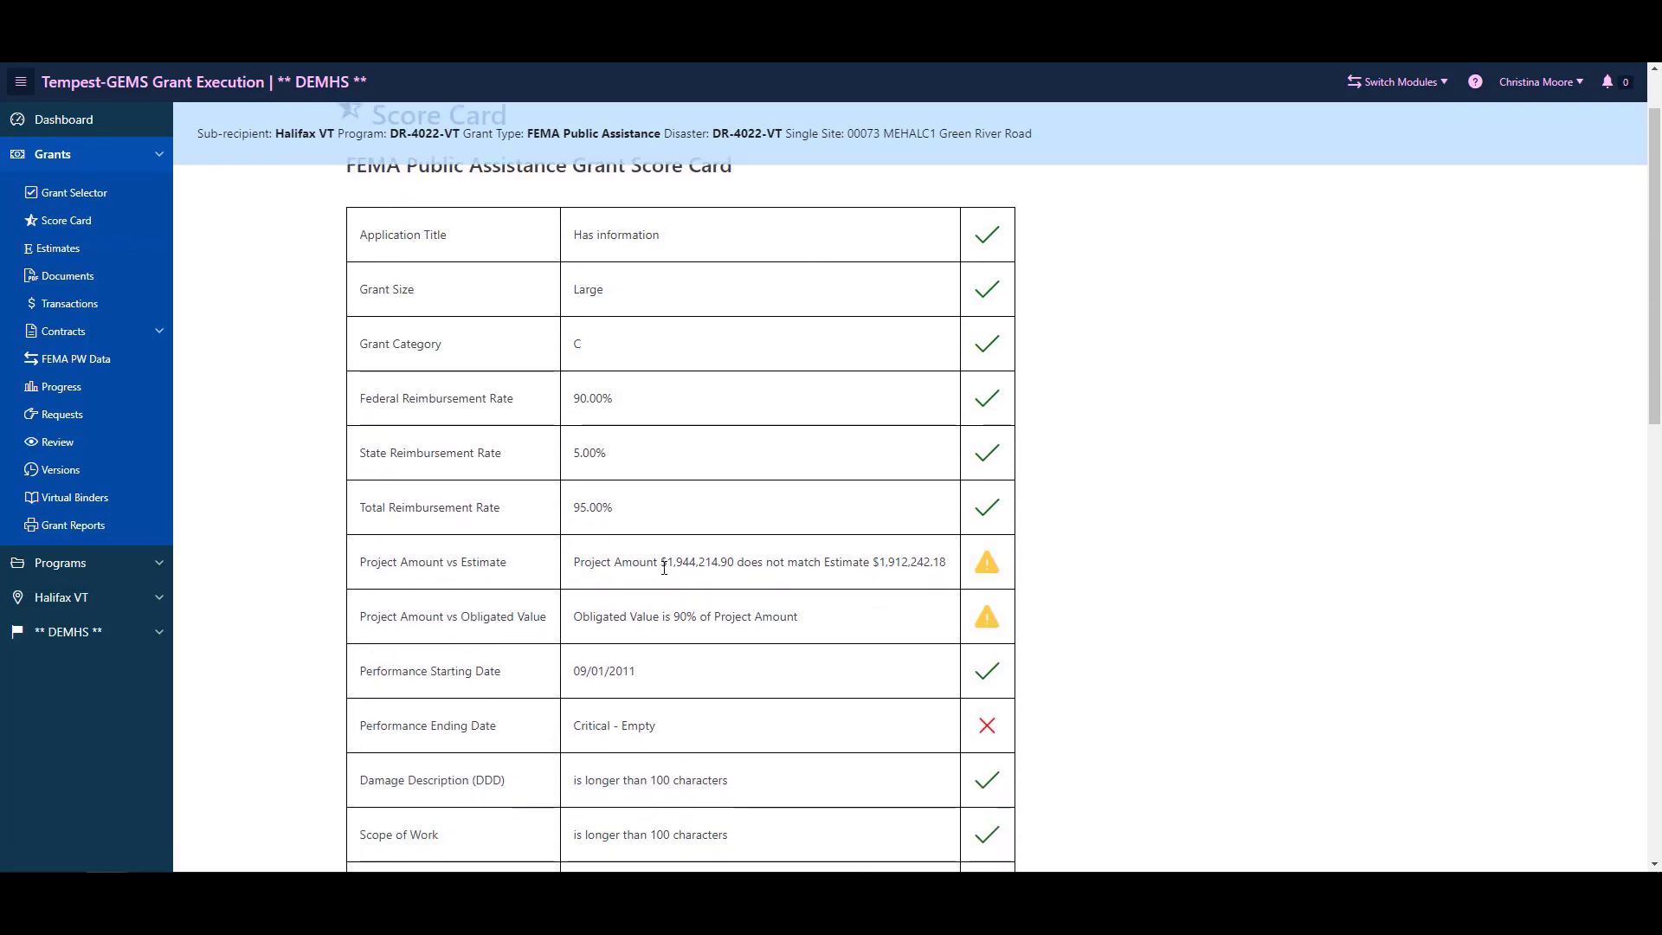
scroll(664, 568, "down", 4)
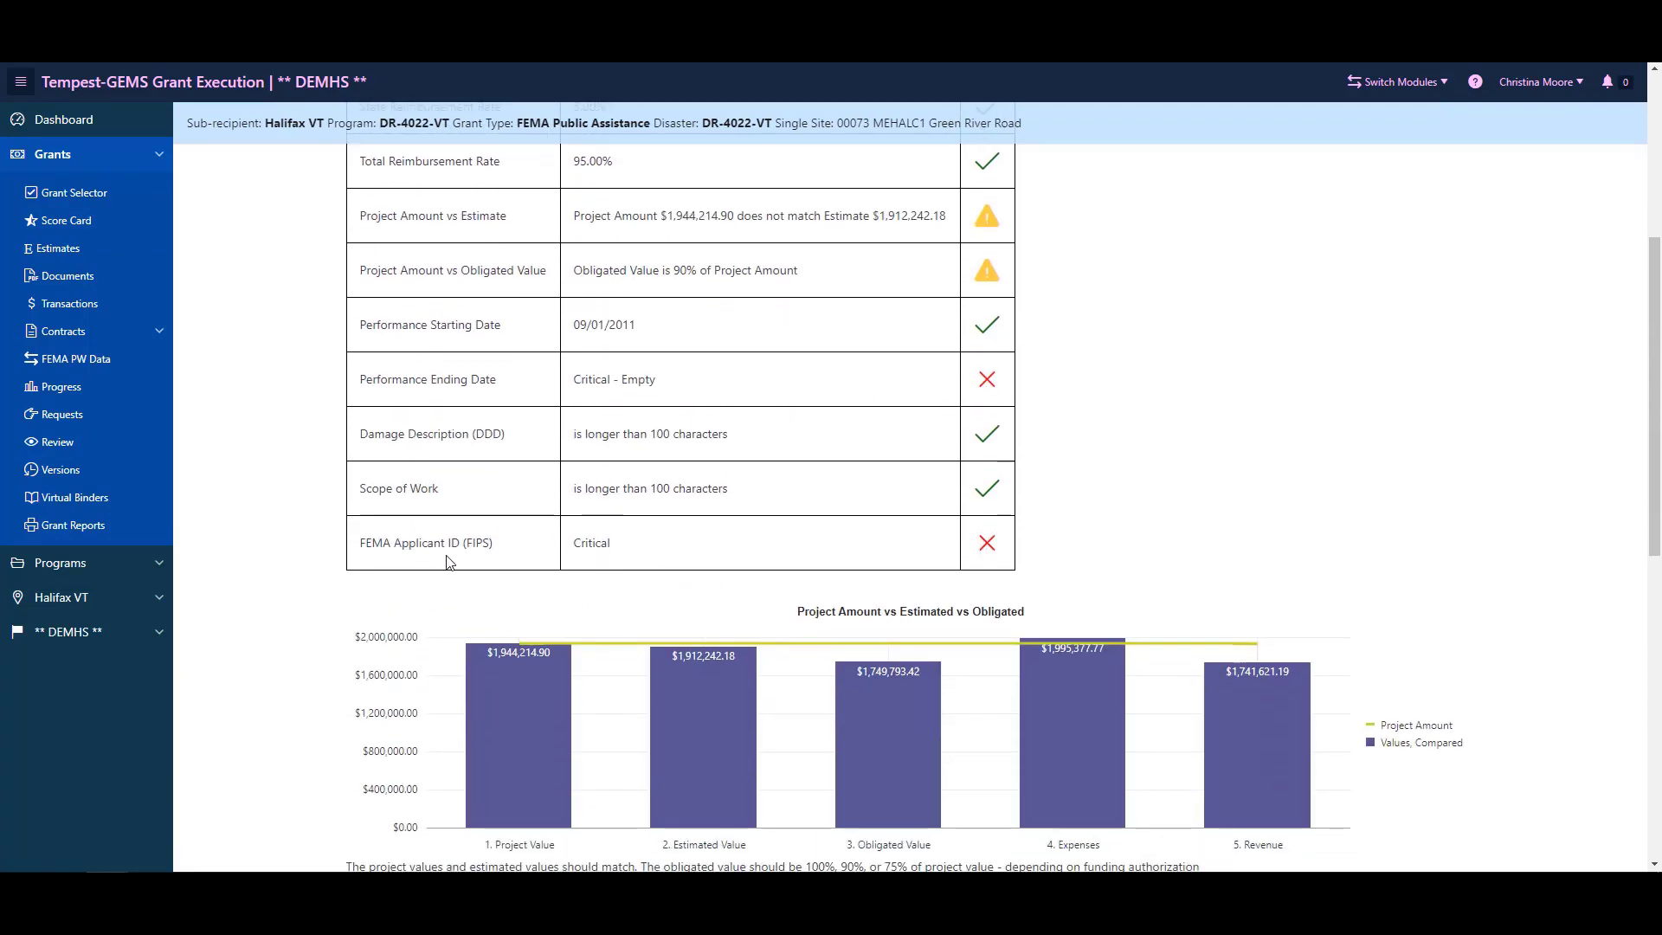
scroll(448, 561, "down", 2)
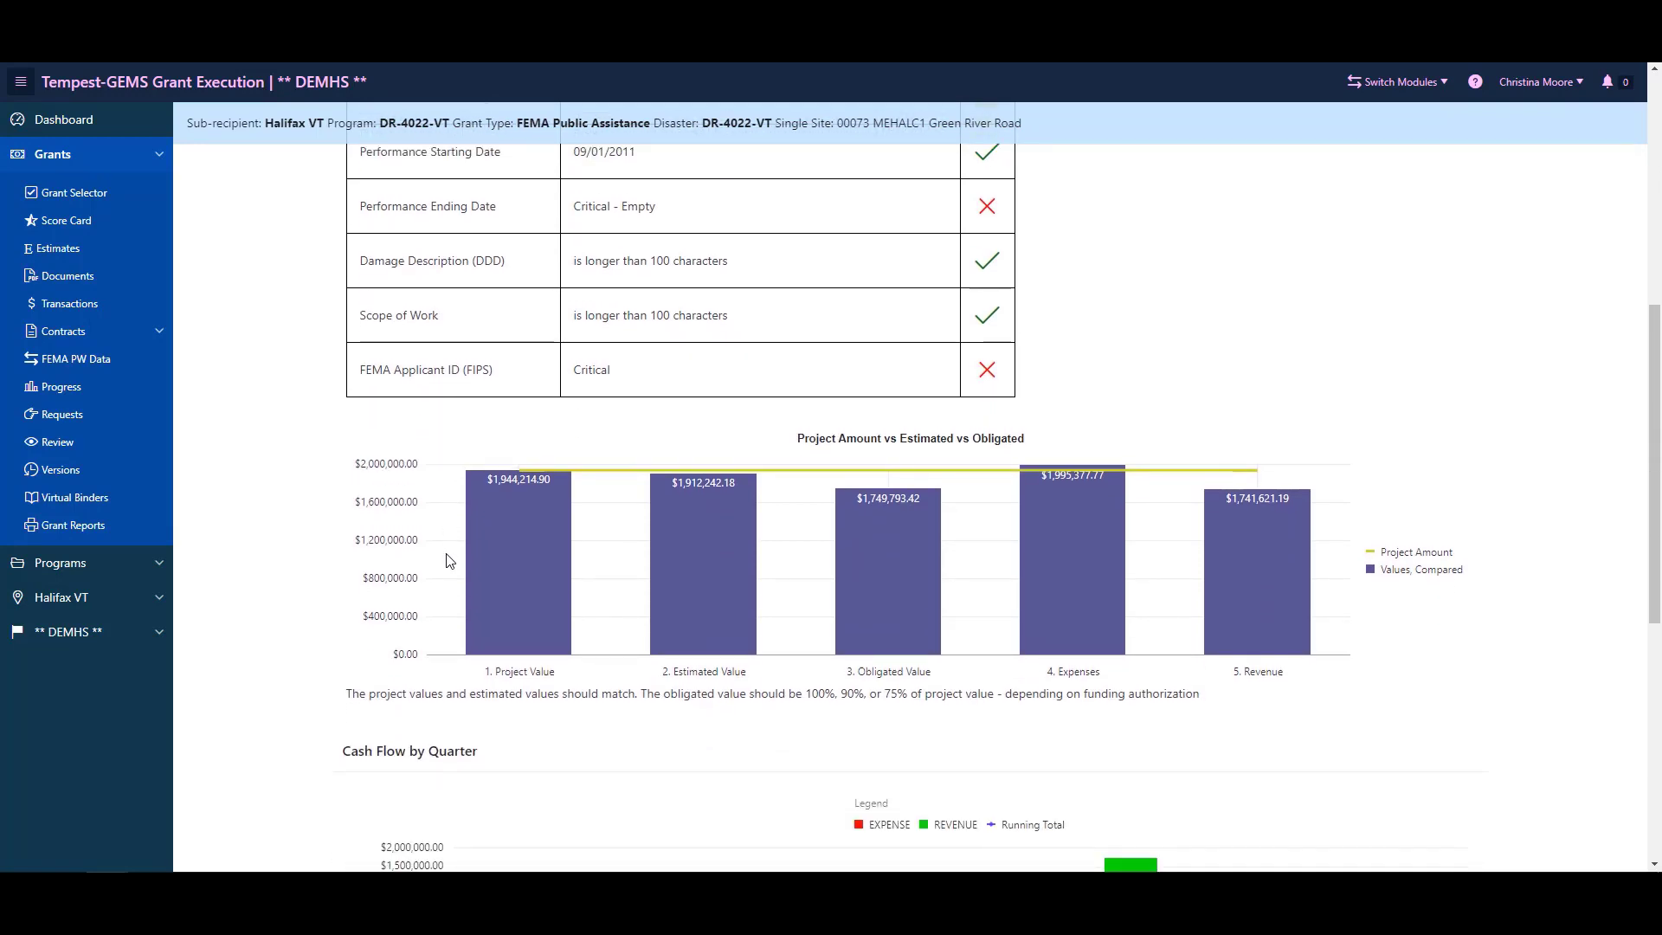
scroll(448, 561, "down", 3)
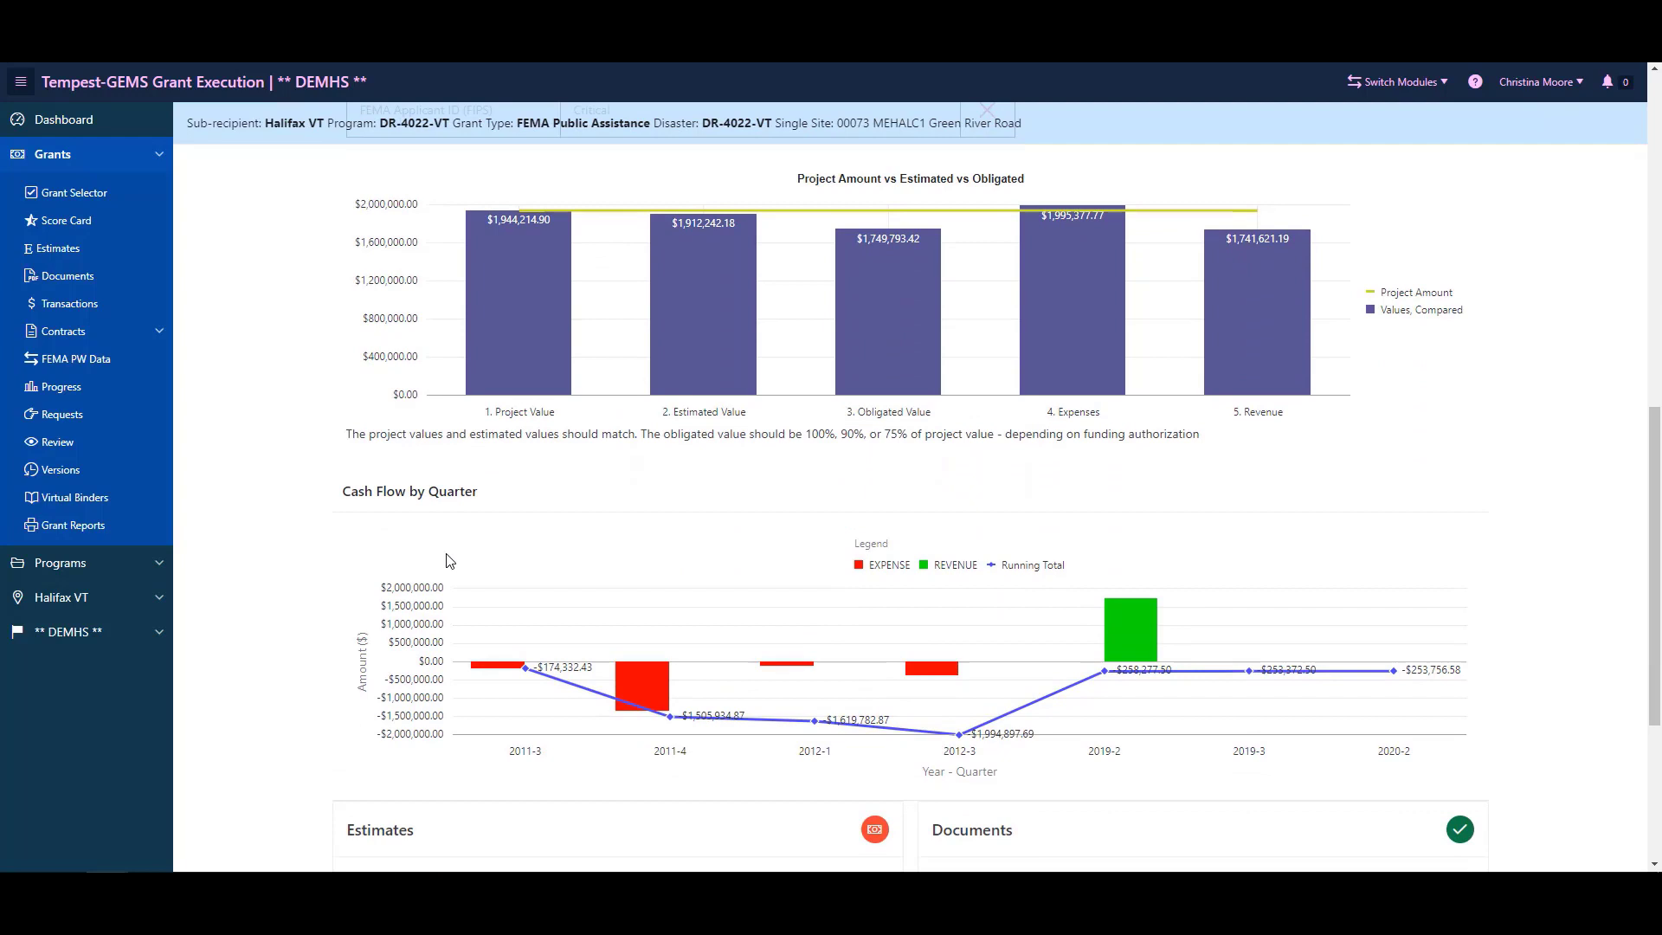
scroll(449, 561, "down", 4)
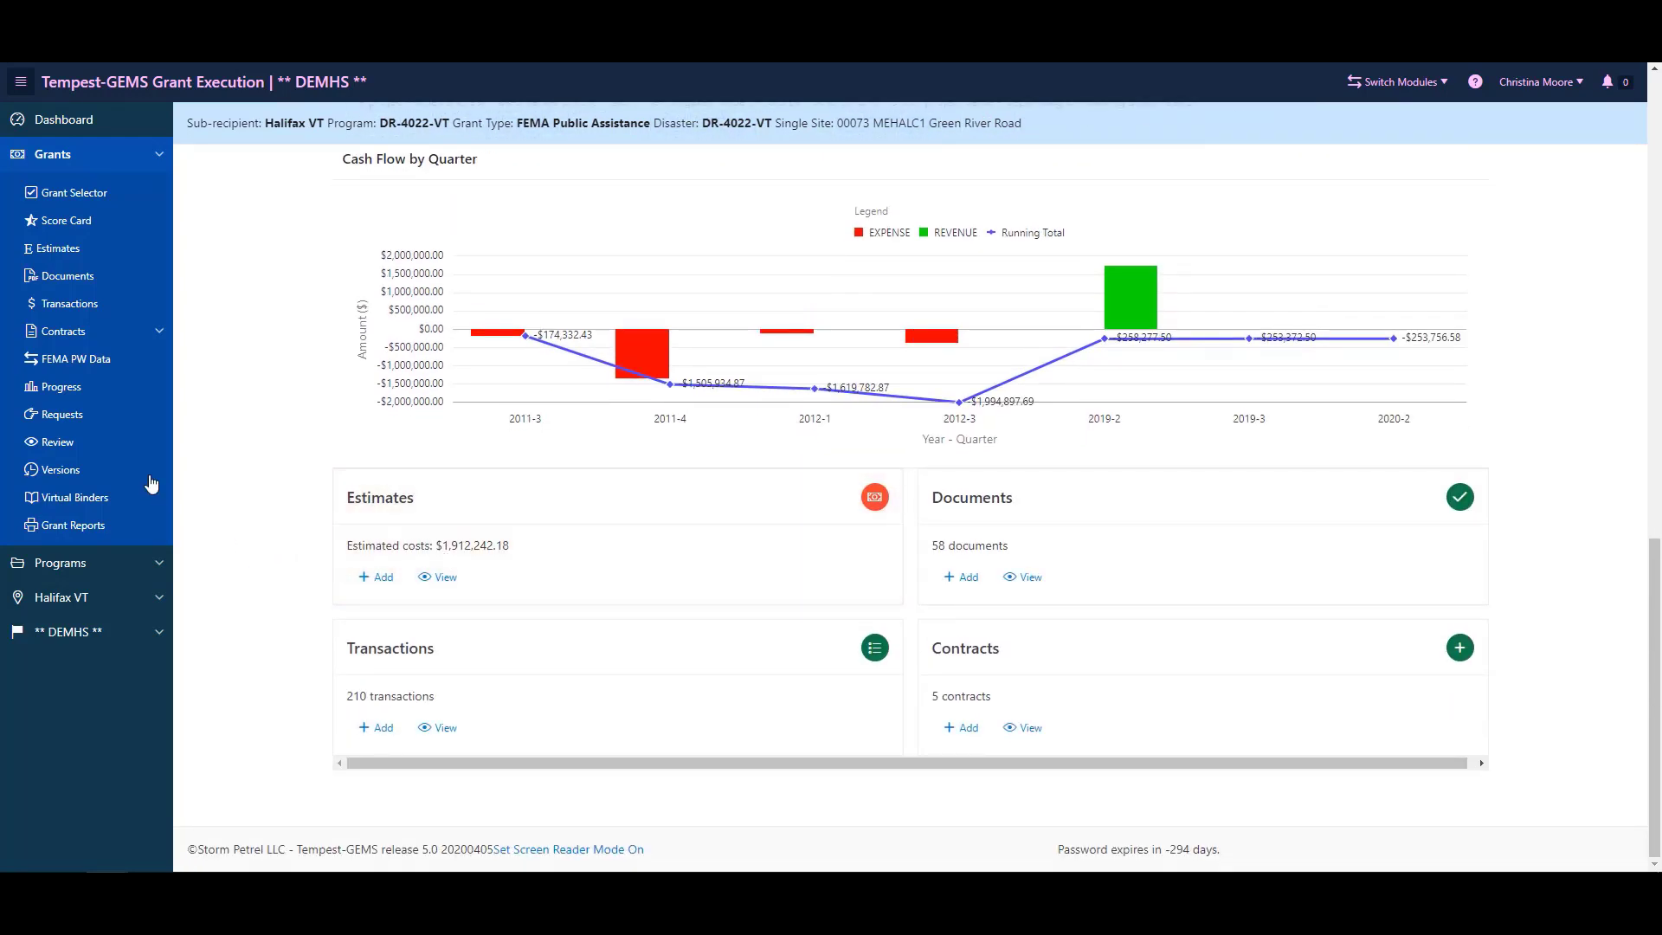
View the grant's cost estimates and browse the Grant Documents list
left_click(56, 257)
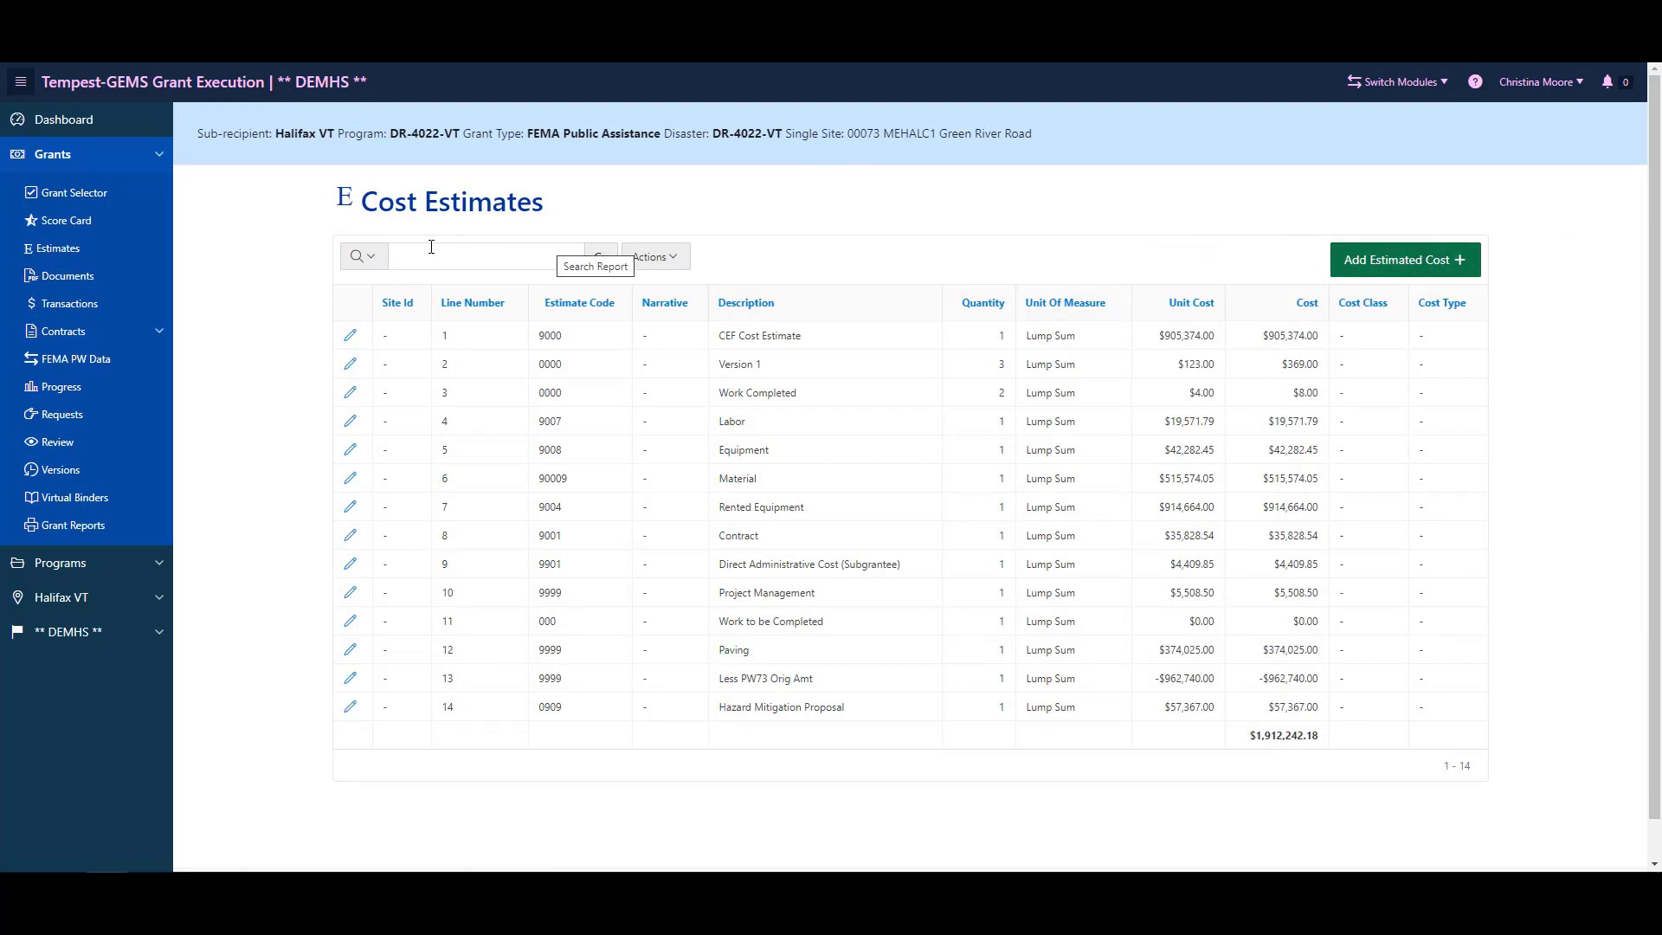
left_click(69, 277)
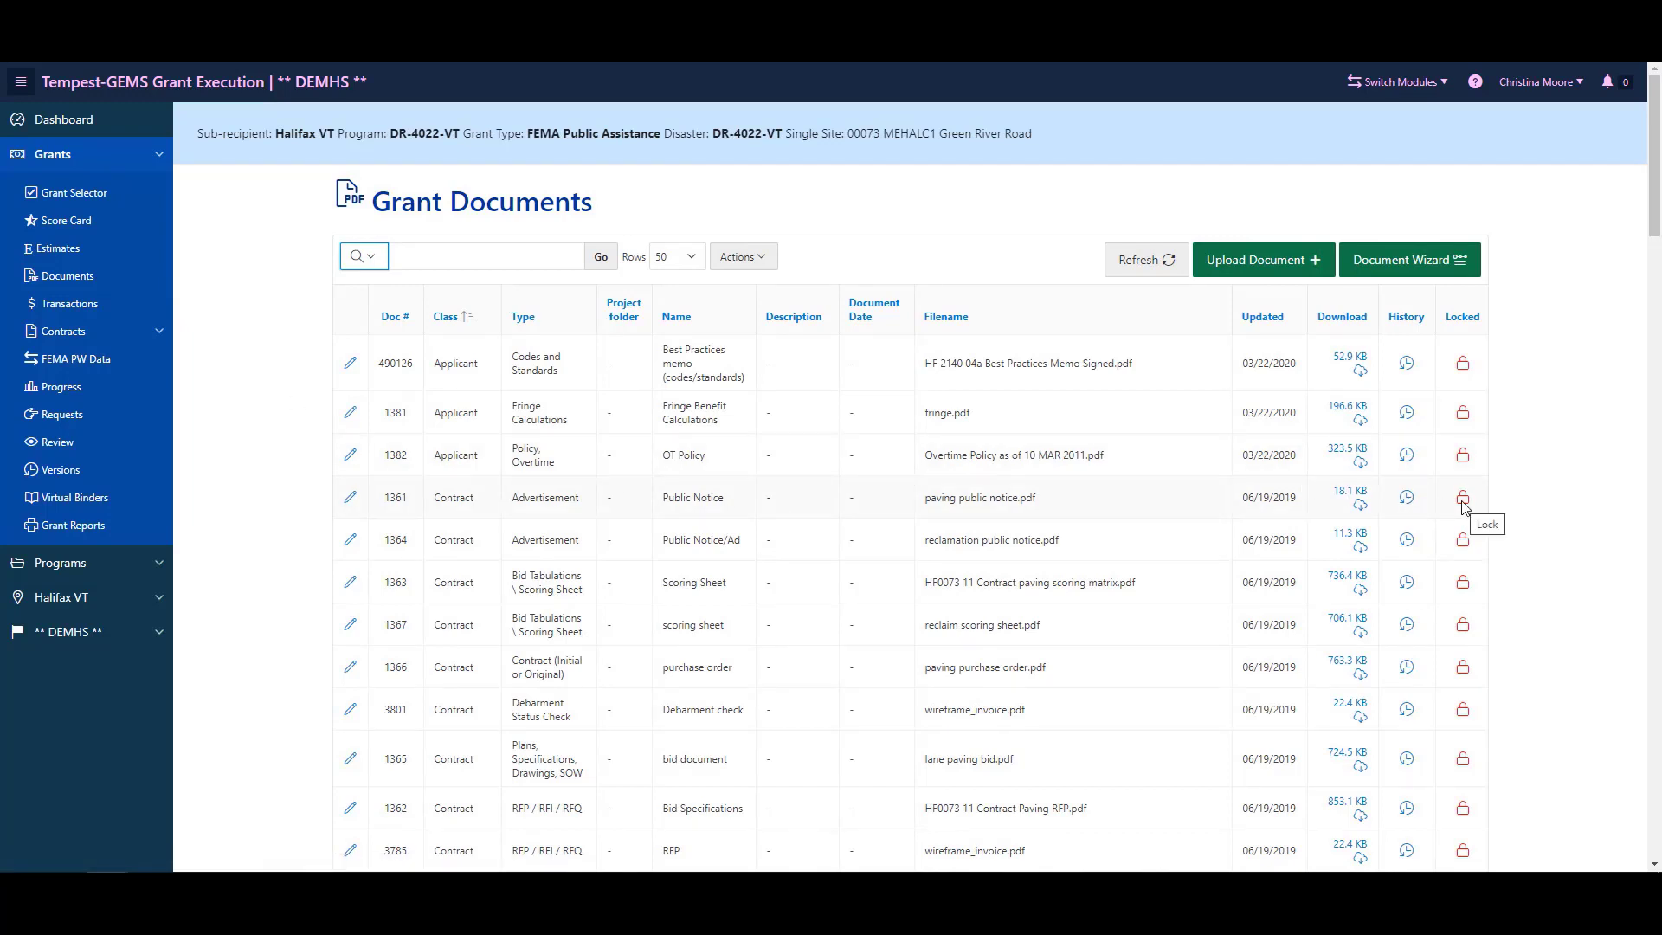
scroll(1465, 576, "down", 6)
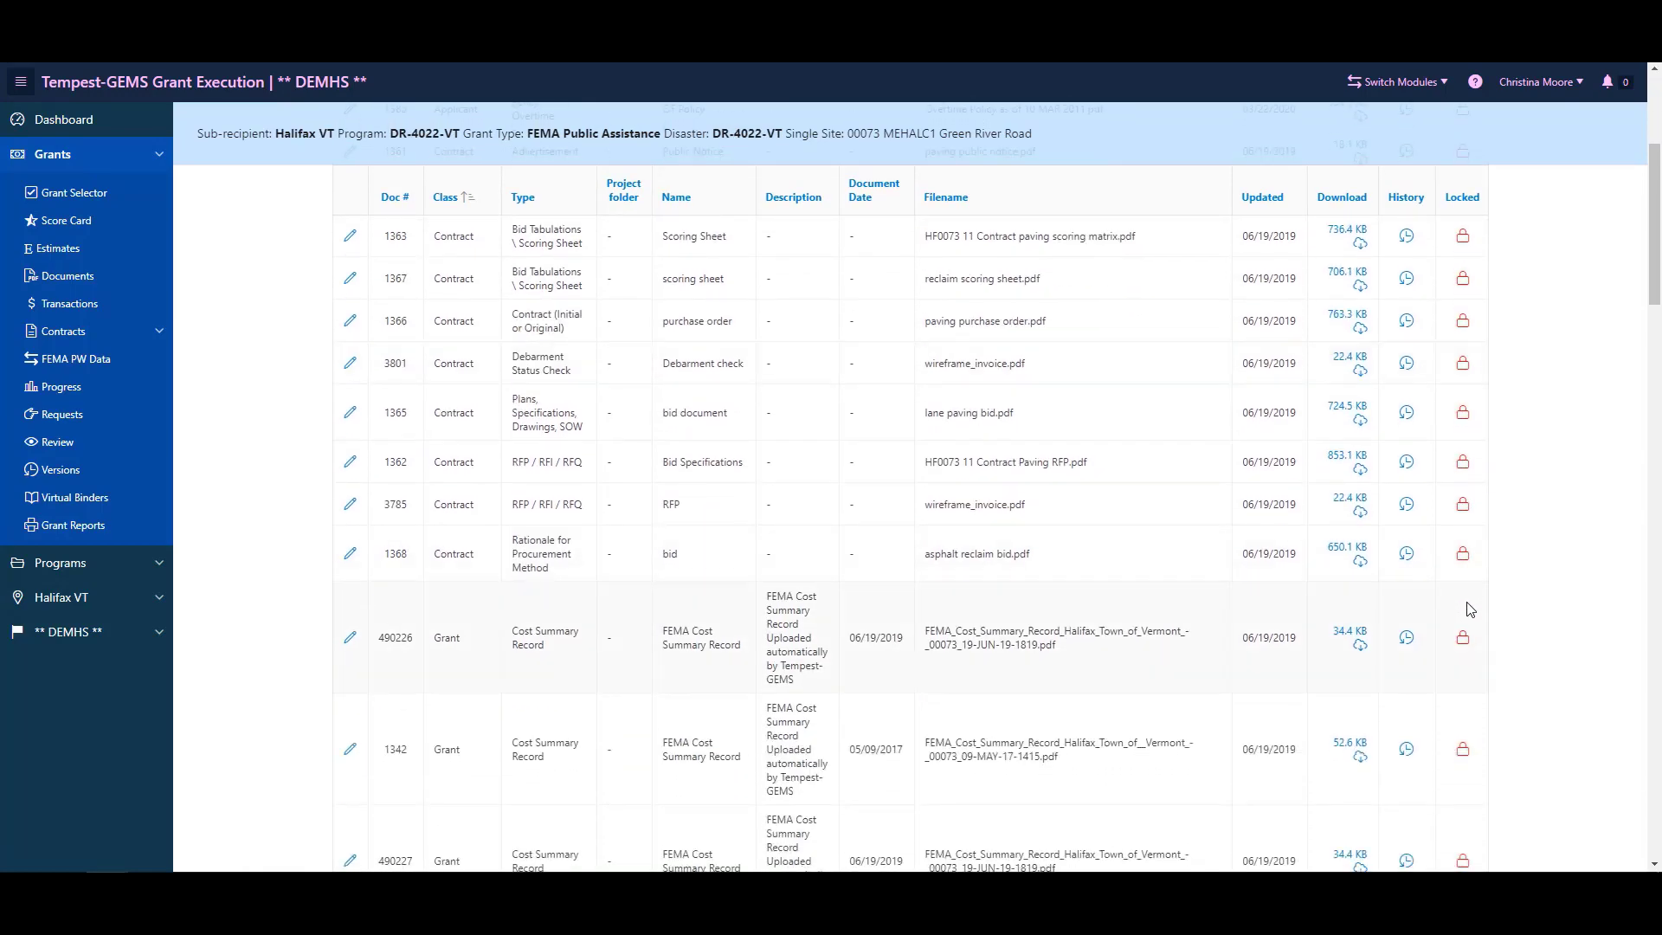
scroll(1469, 611, "down", 4)
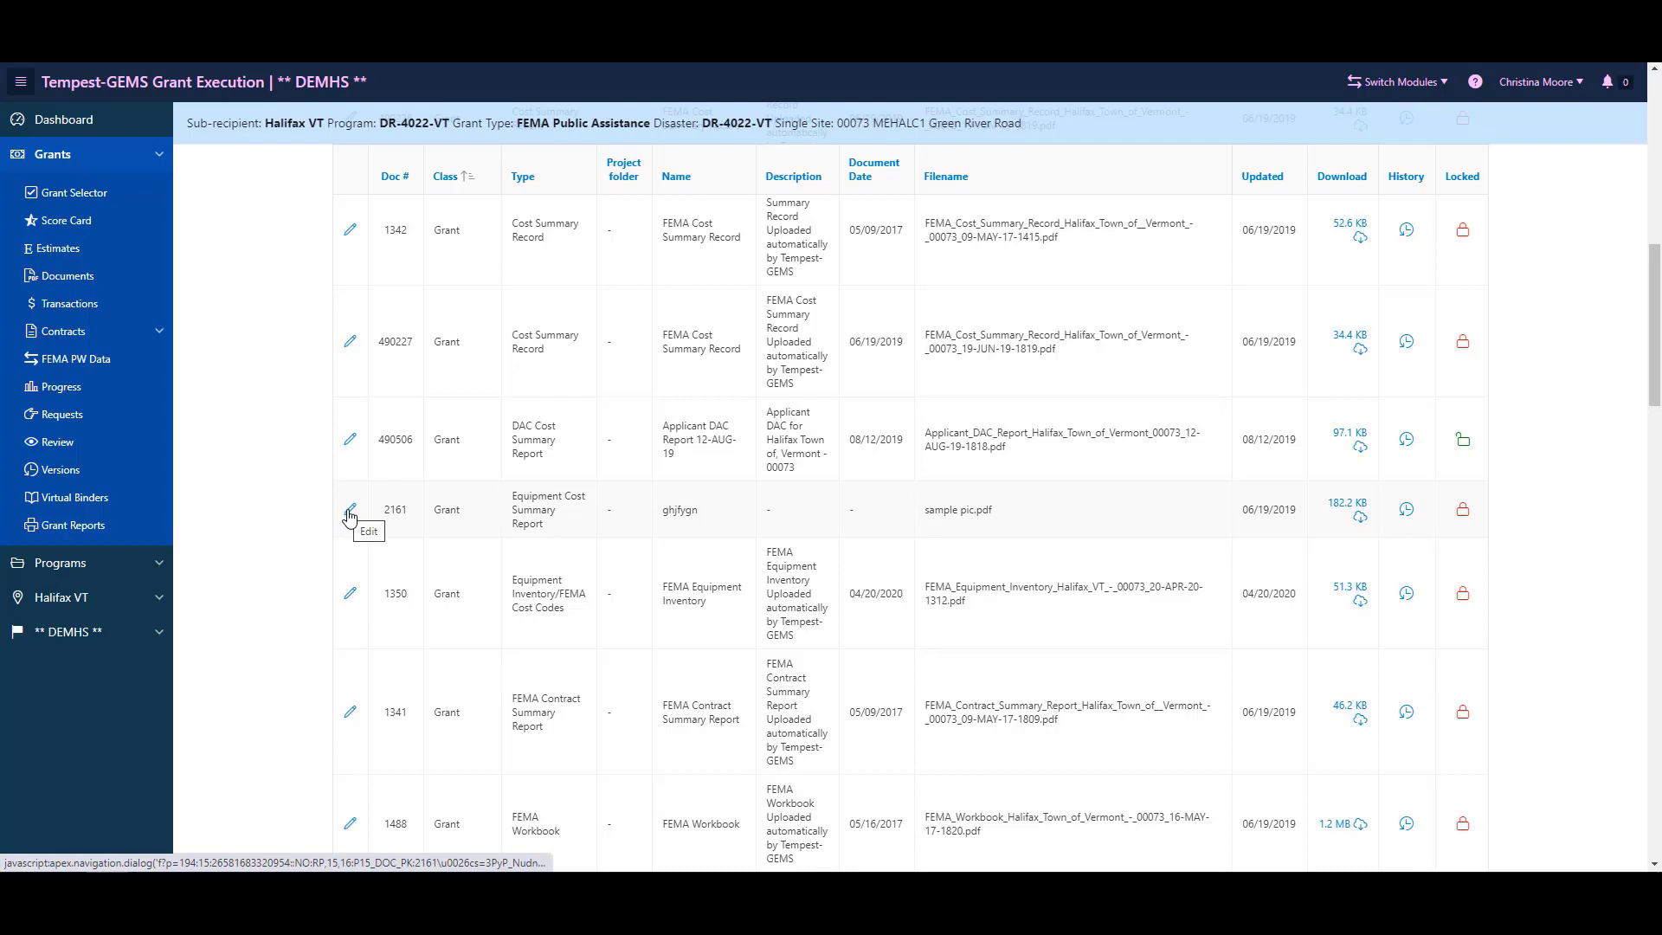
scroll(350, 517, "down", 4)
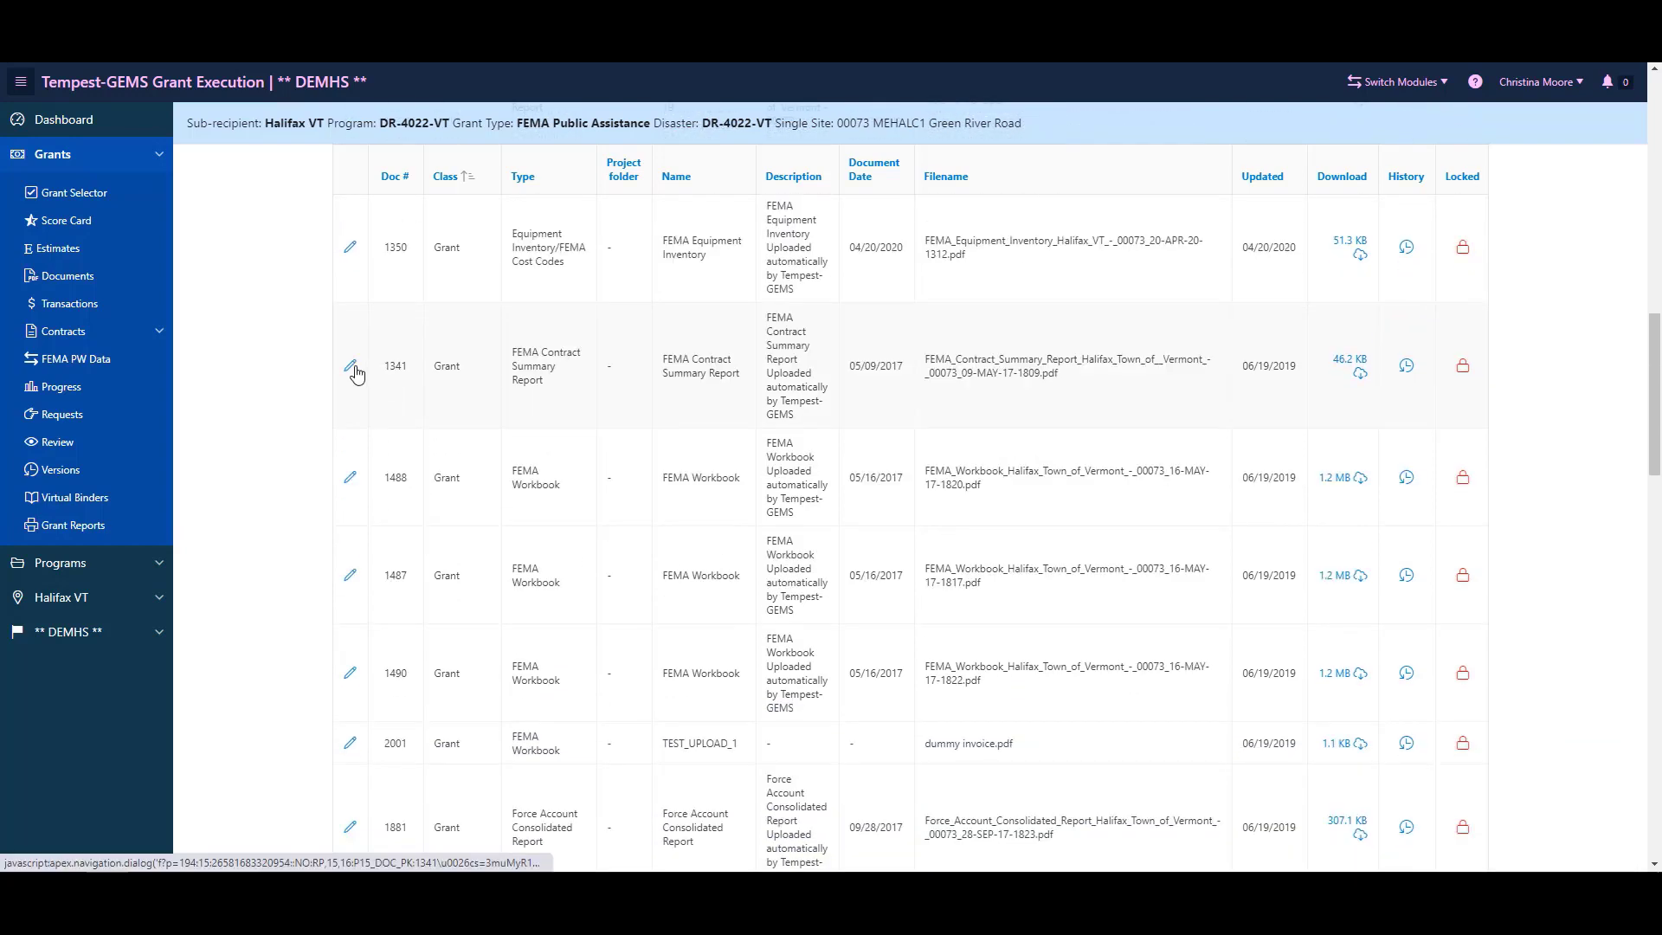
View the details of the FEMA Contract Summary Report document and close them without changes
left_click(351, 368)
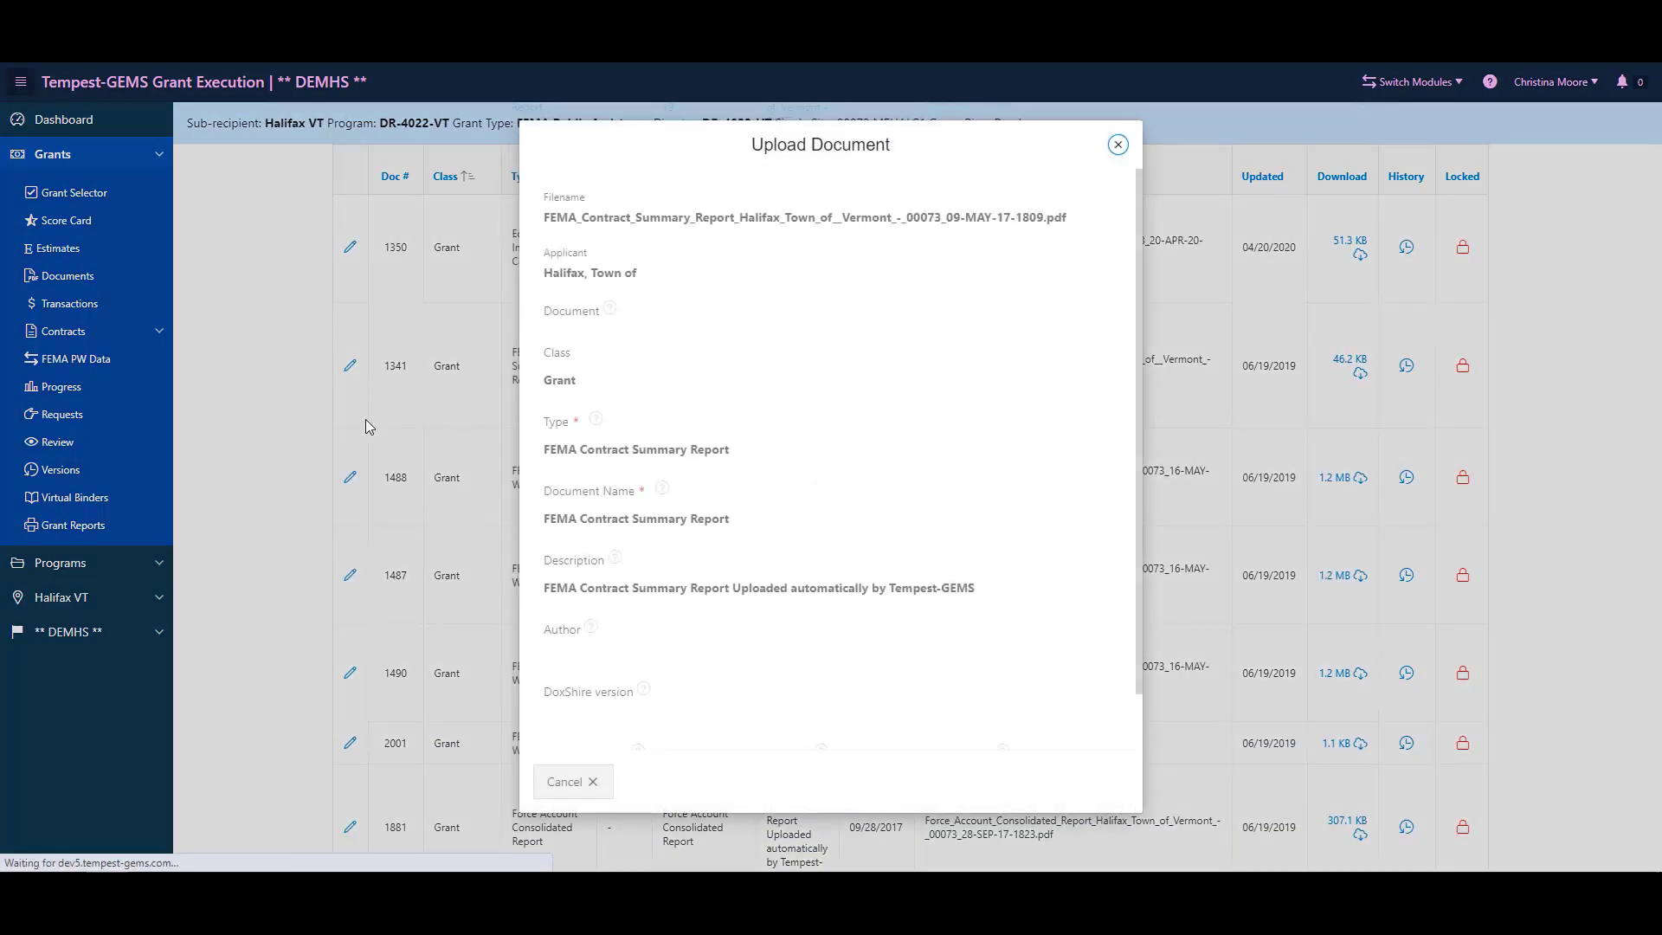
left_click(573, 783)
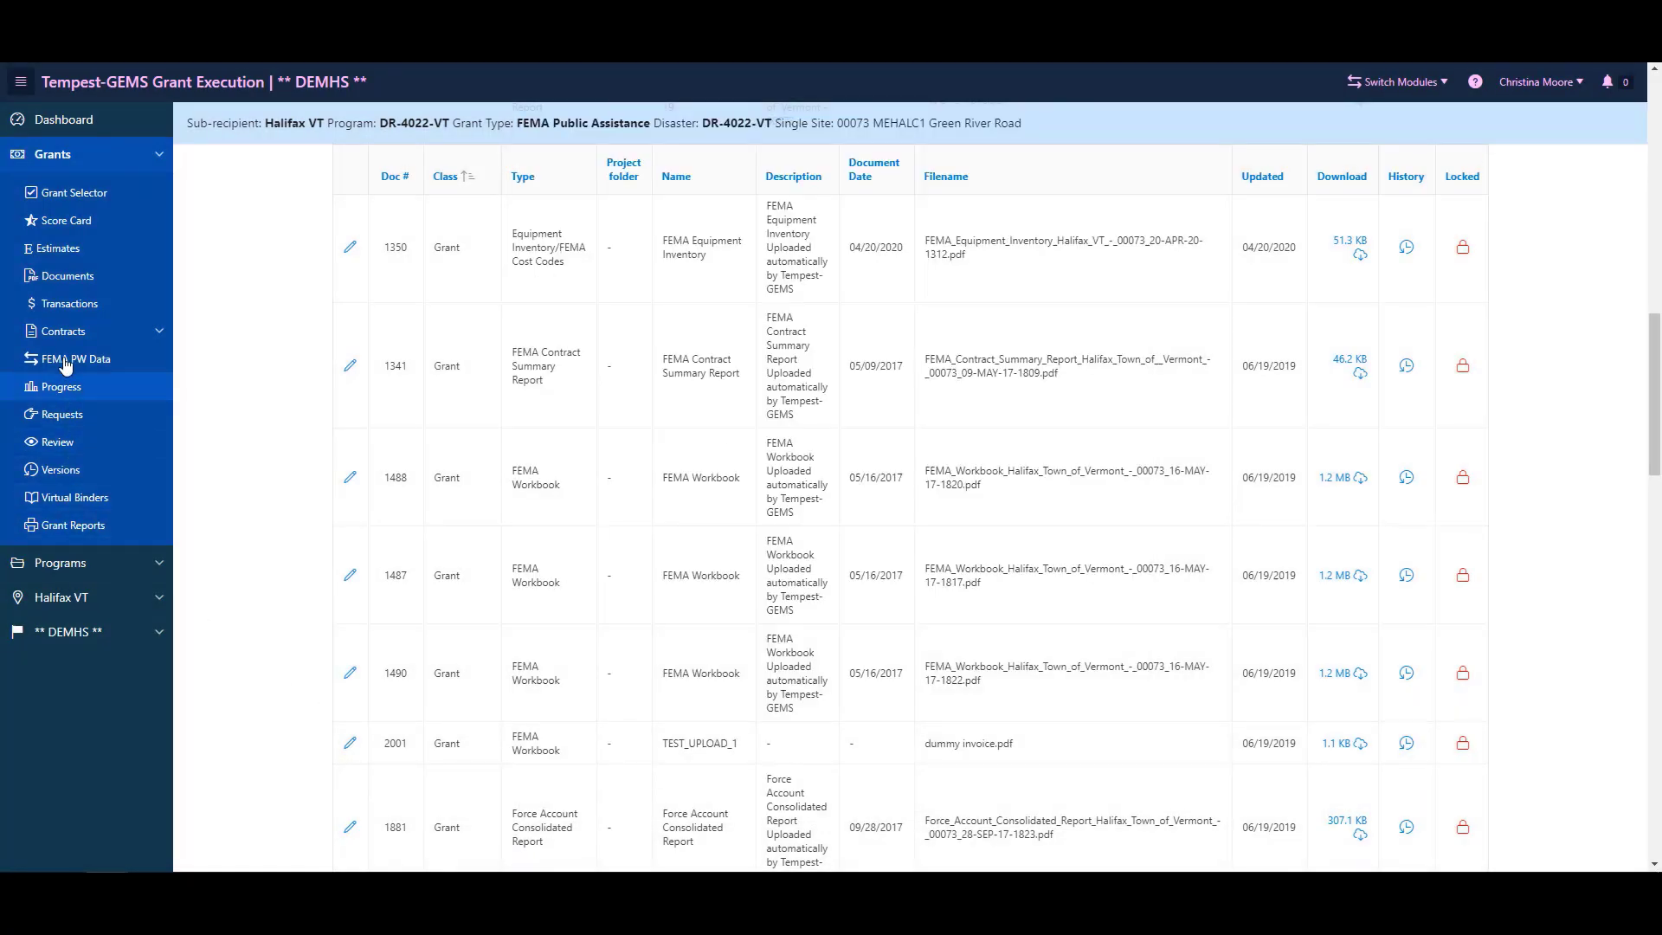
Open the grant's transactions and browse the single-site financial transactions list
left_click(68, 309)
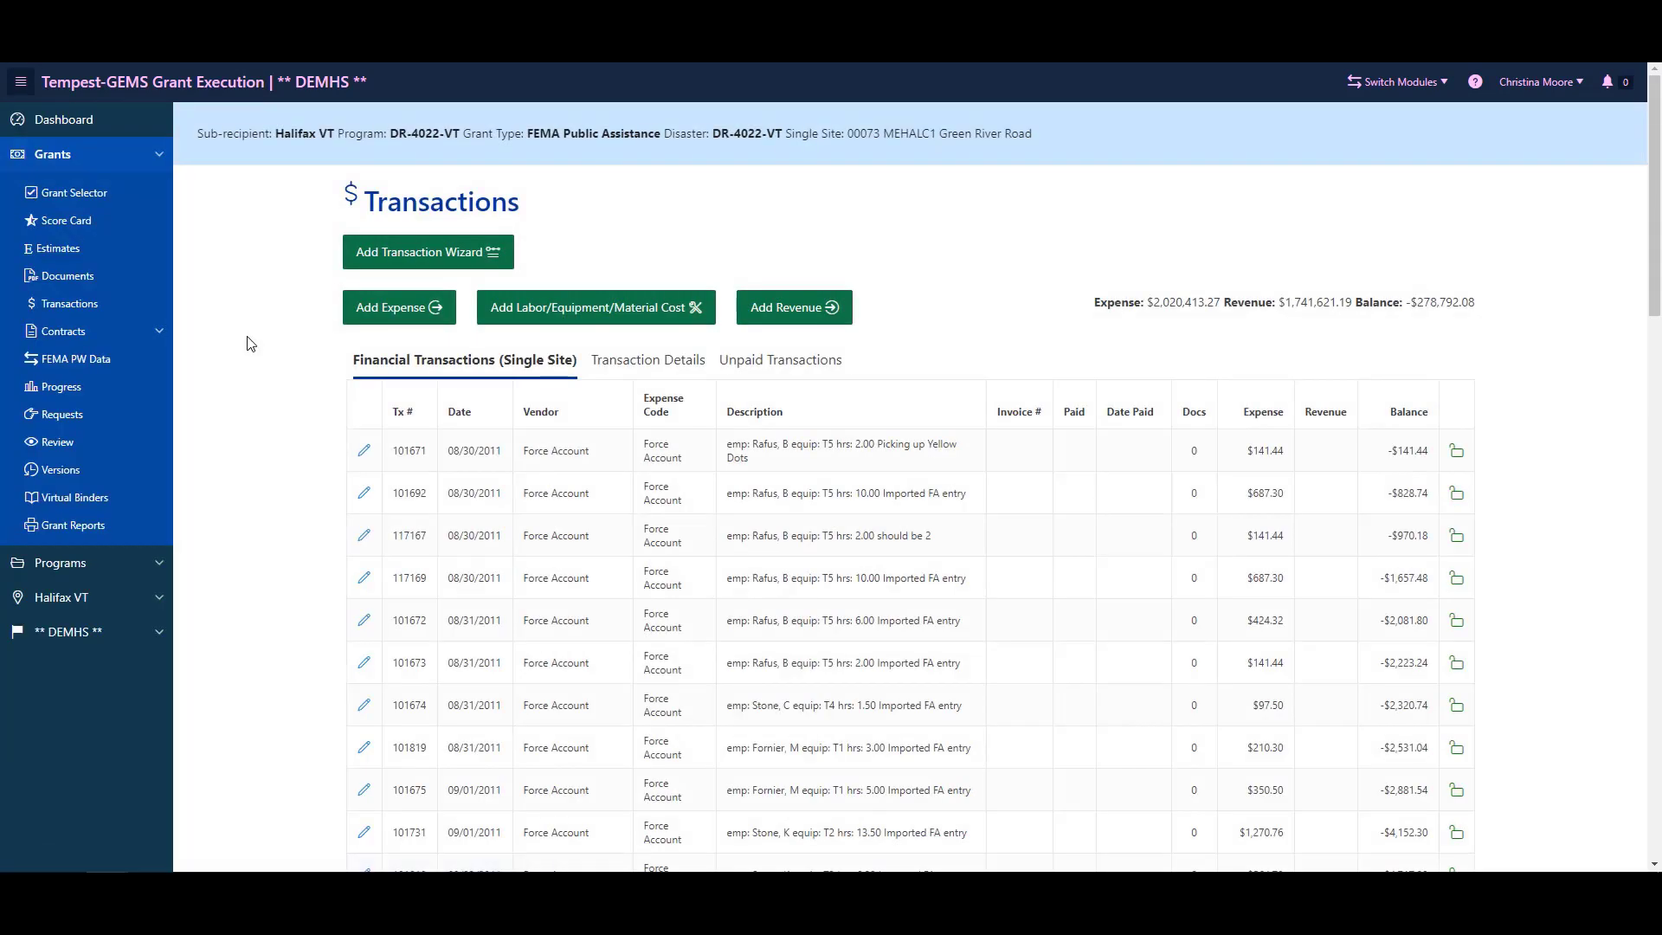
scroll(250, 344, "down", 1)
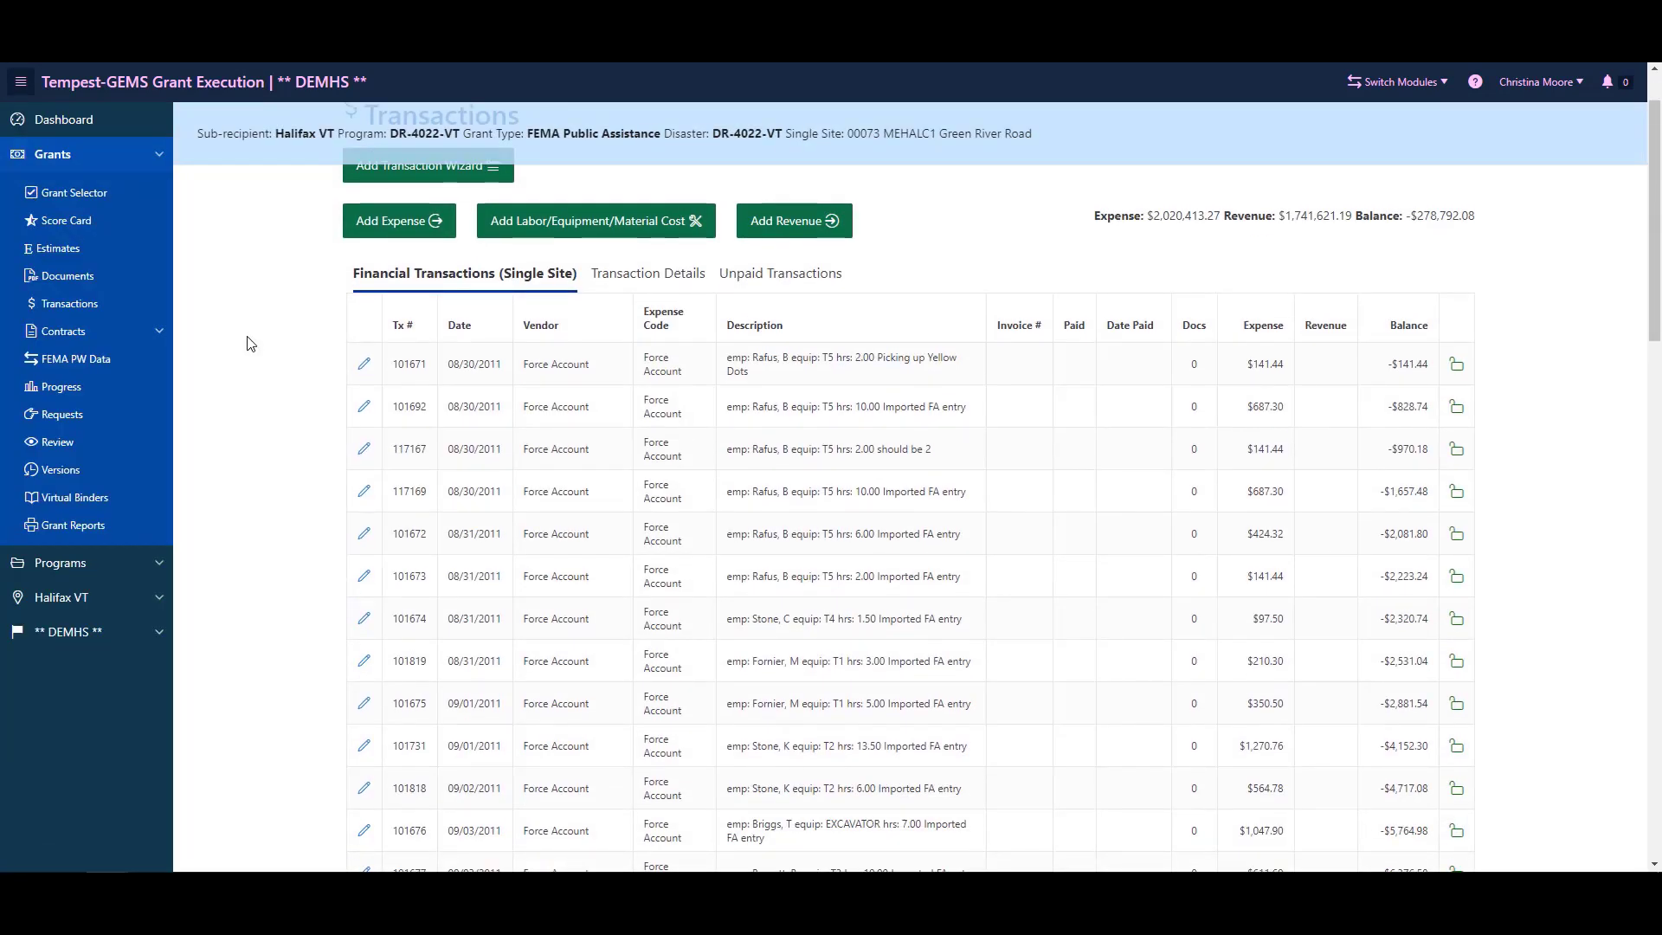
scroll(250, 344, "down", 2)
scroll(250, 343, "down", 3)
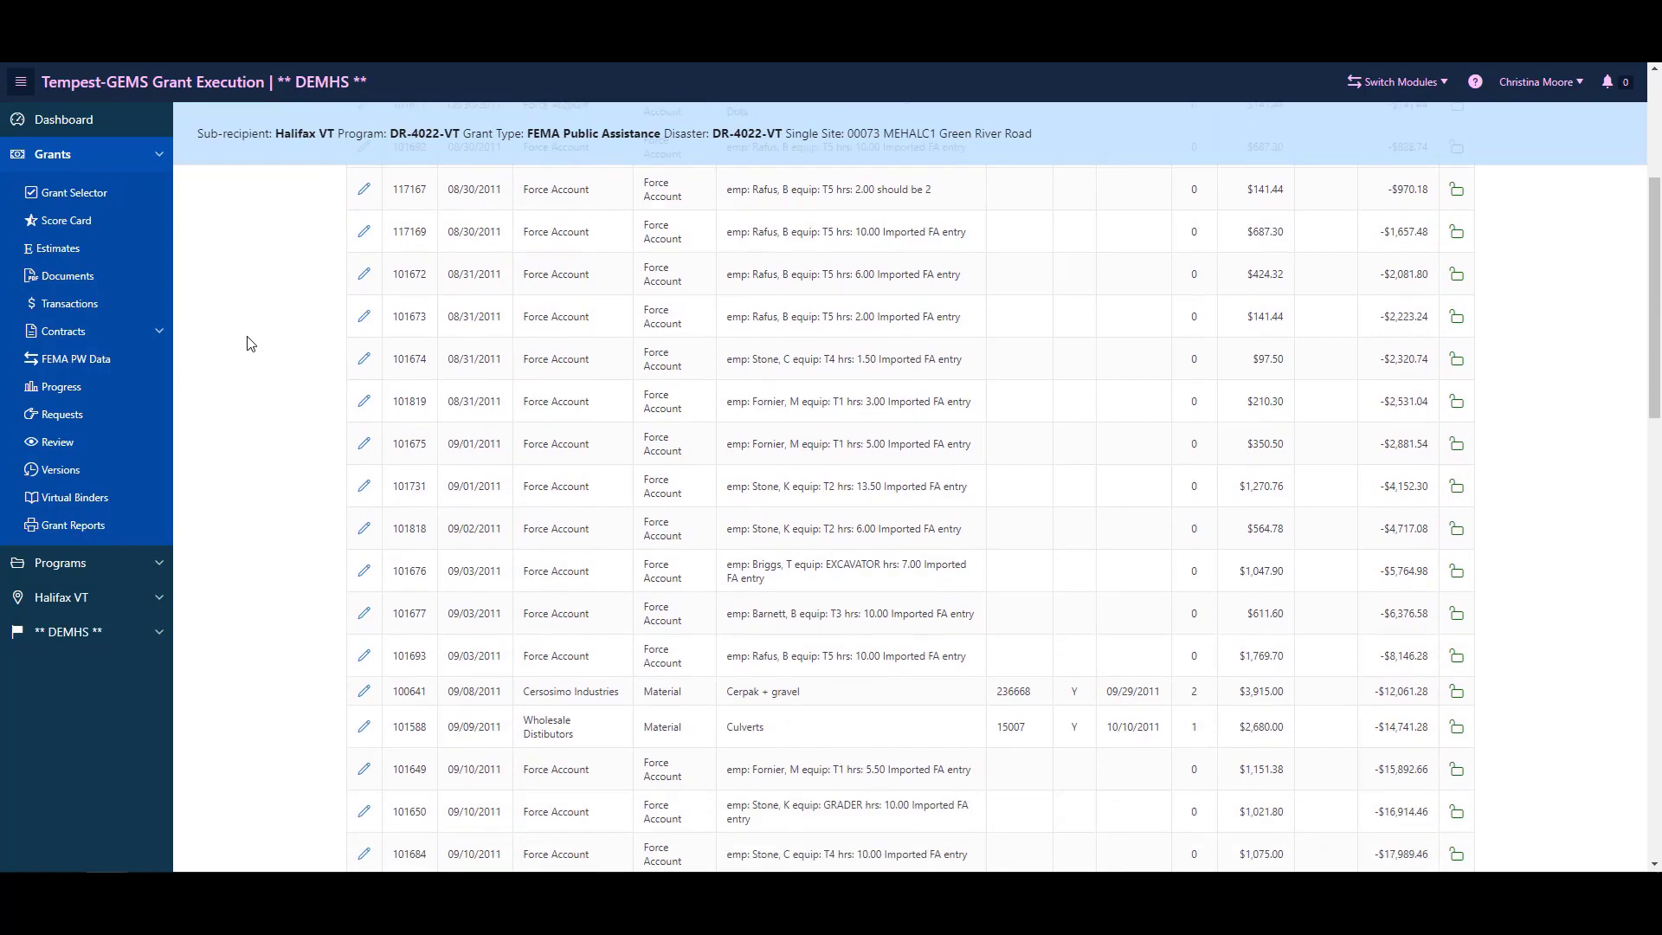
scroll(263, 382, "down", 1)
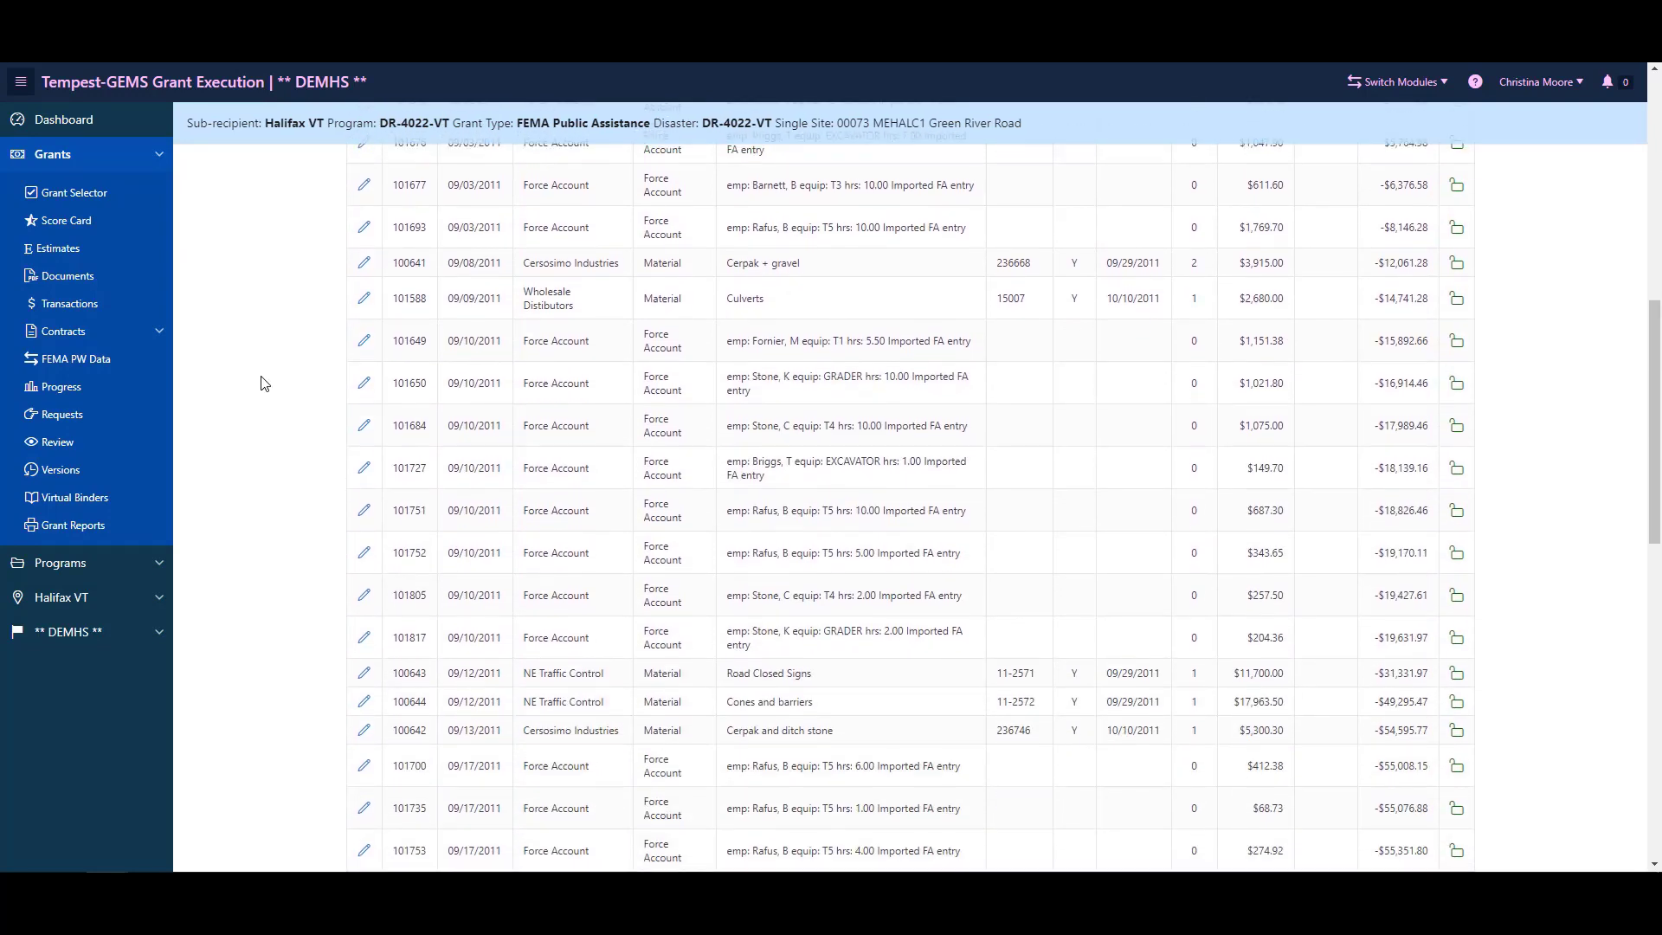
scroll(264, 383, "down", 2)
scroll(265, 398, "down", 2)
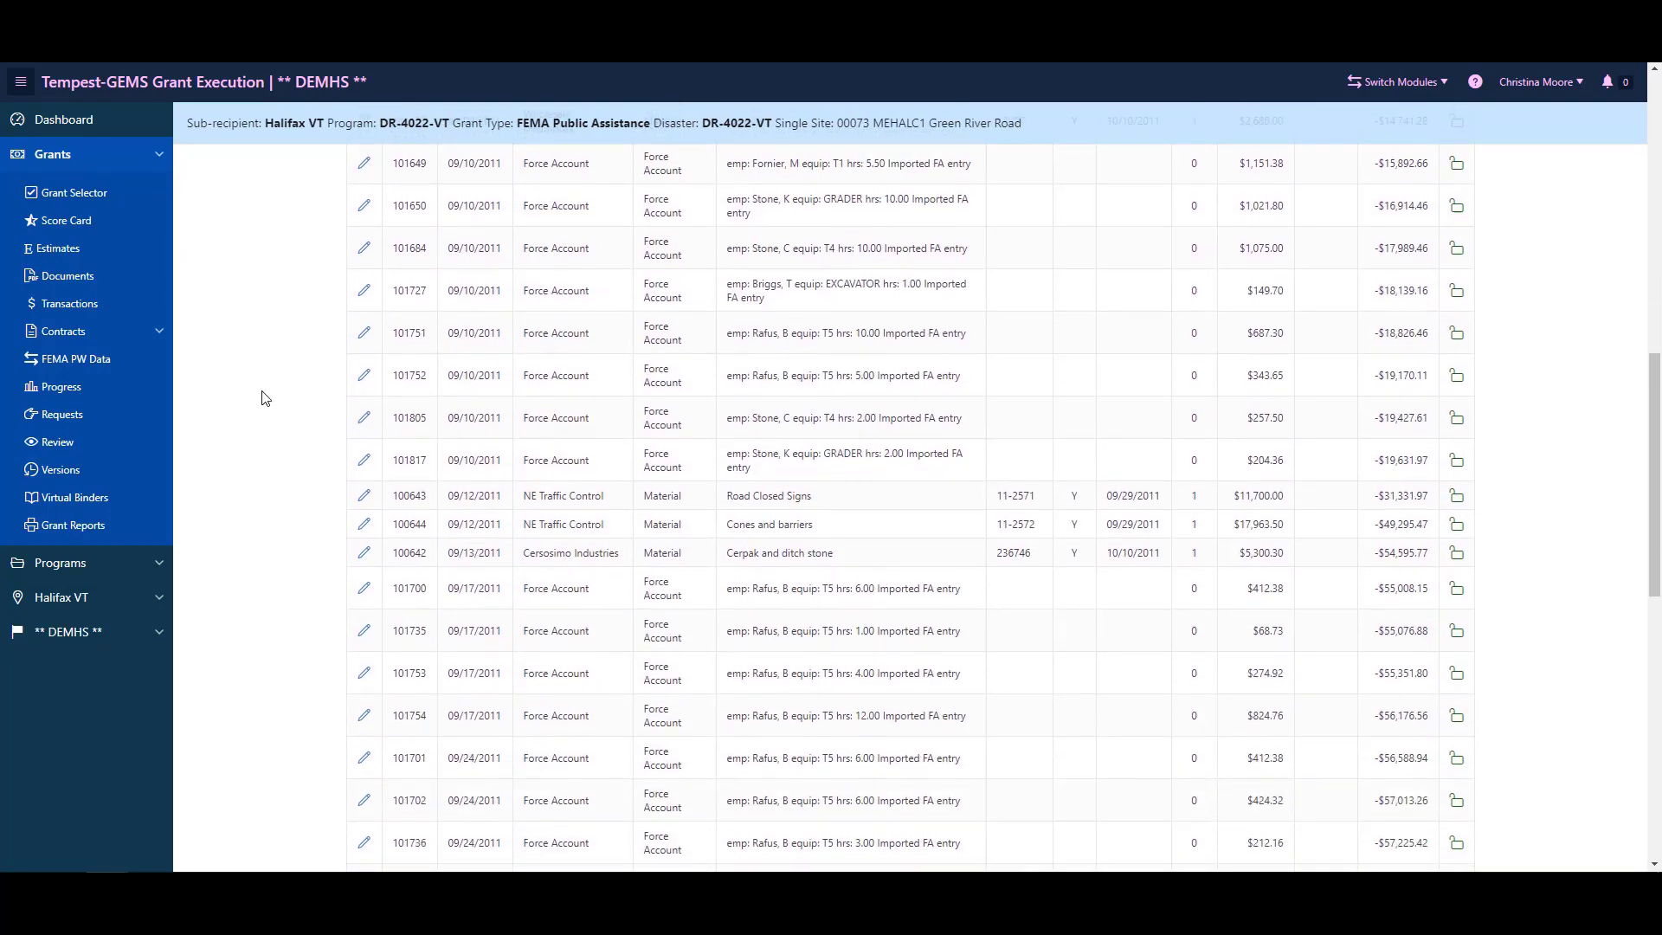
scroll(264, 398, "up", 6)
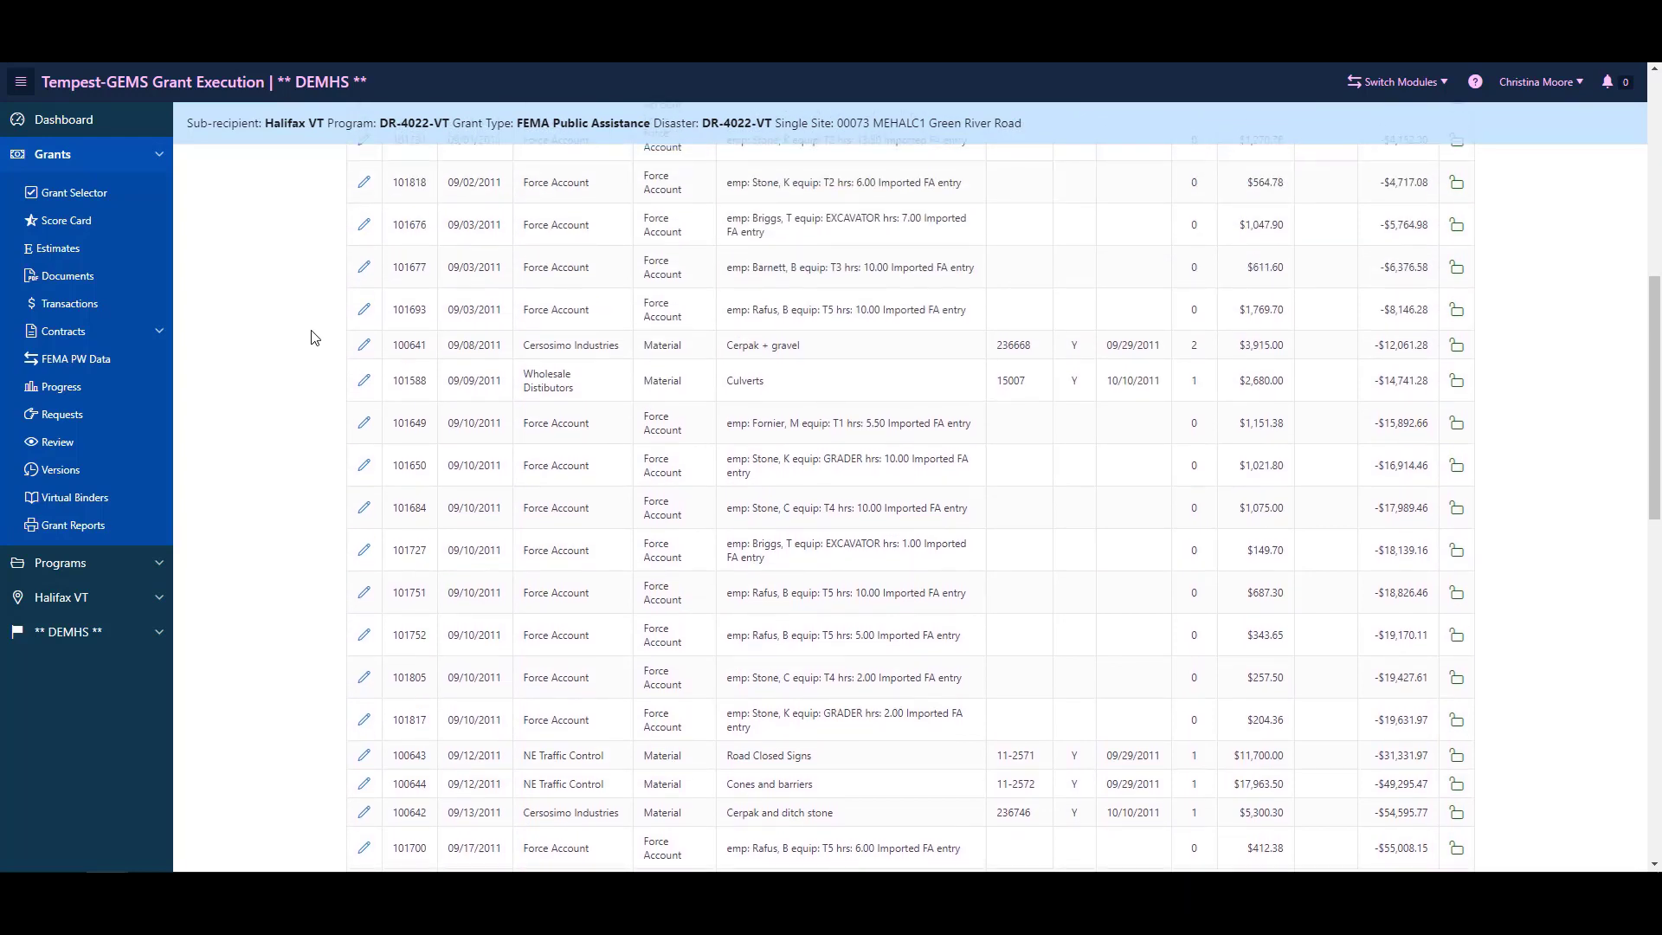
Open the Cersosimo Industries "Cerpak + gravel" expense transaction and review its vendor, invoice, account link and expense value fields
left_click(364, 347)
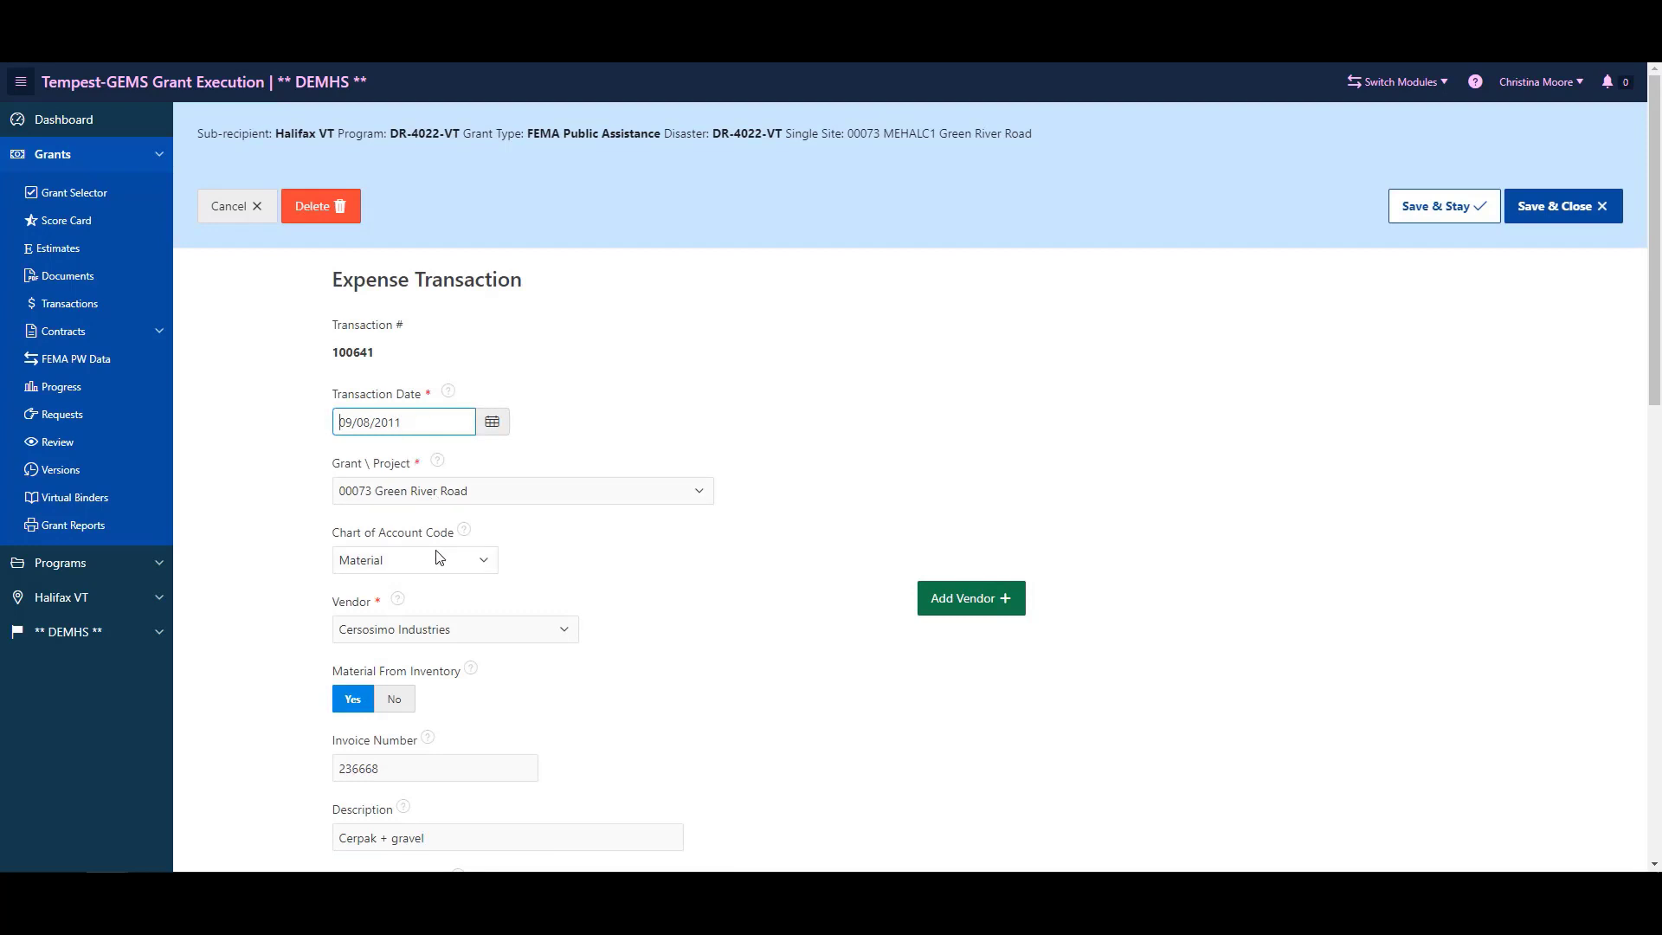
scroll(446, 559, "down", 3)
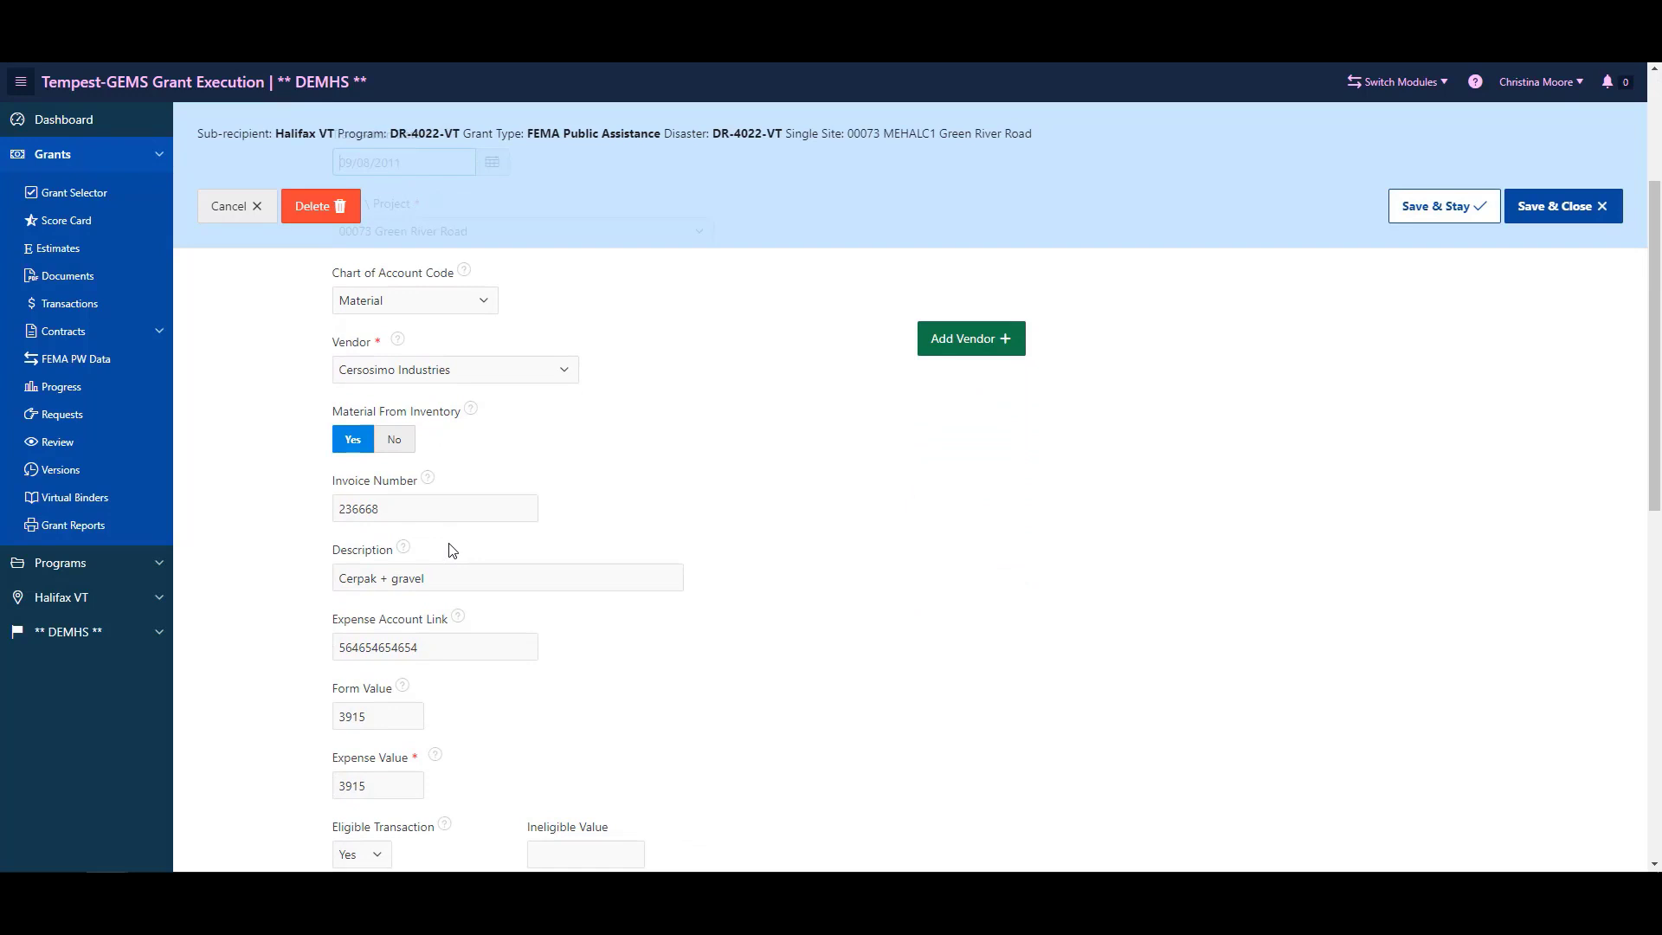
scroll(548, 560, "down", 1)
scroll(548, 561, "down", 1)
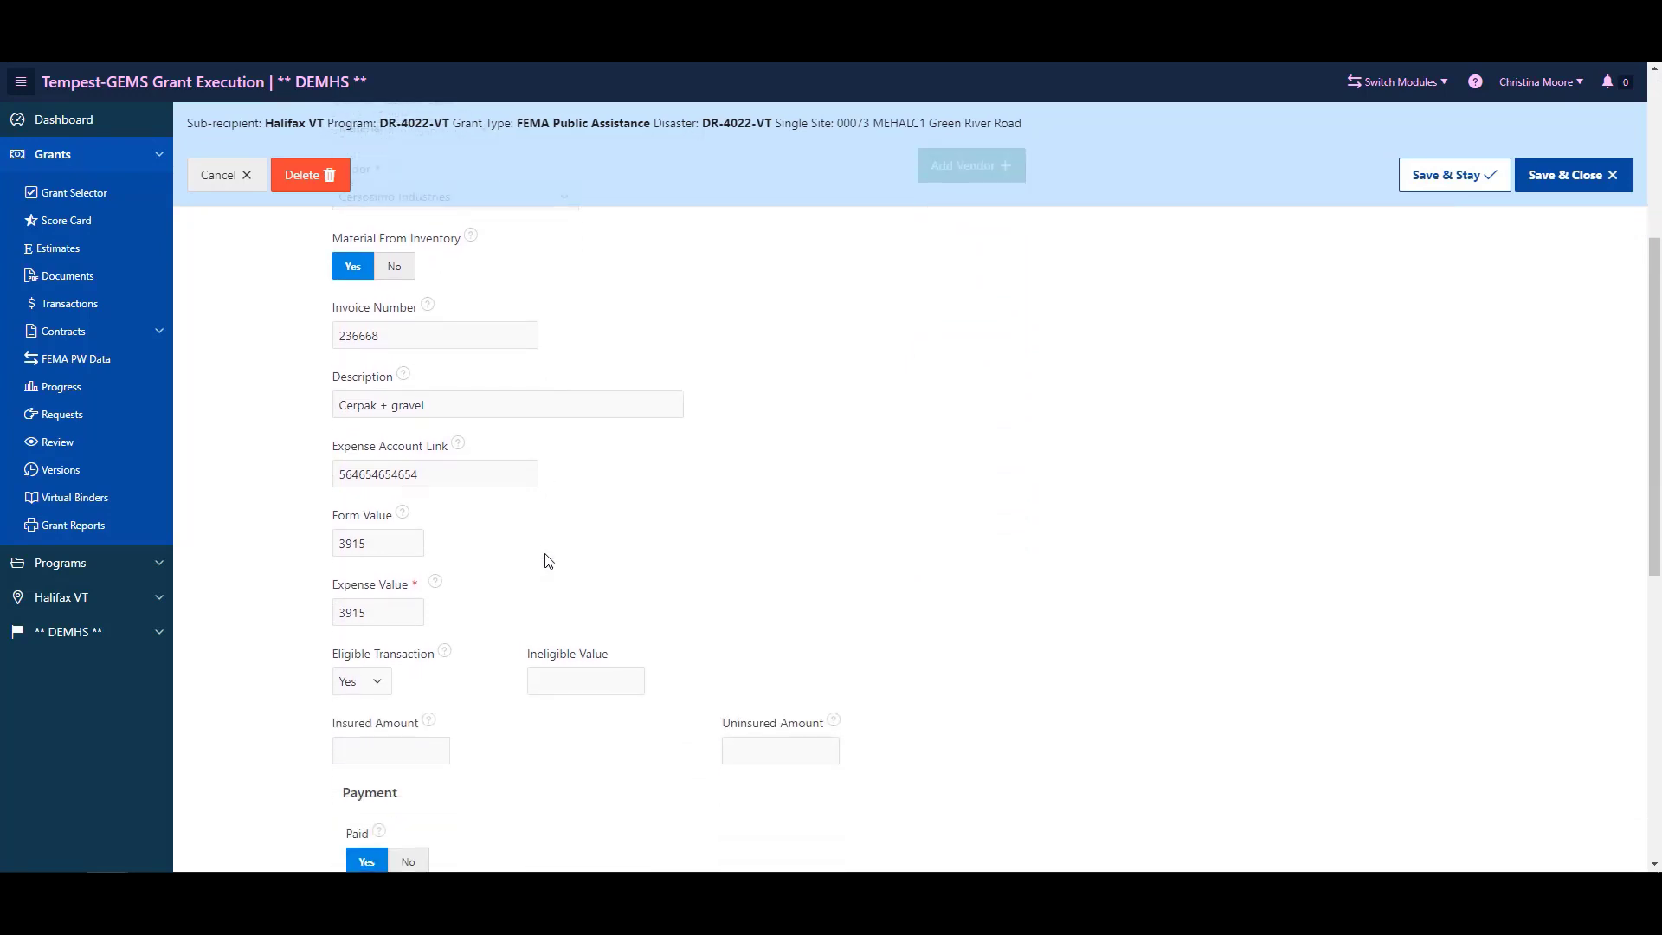
scroll(548, 561, "down", 2)
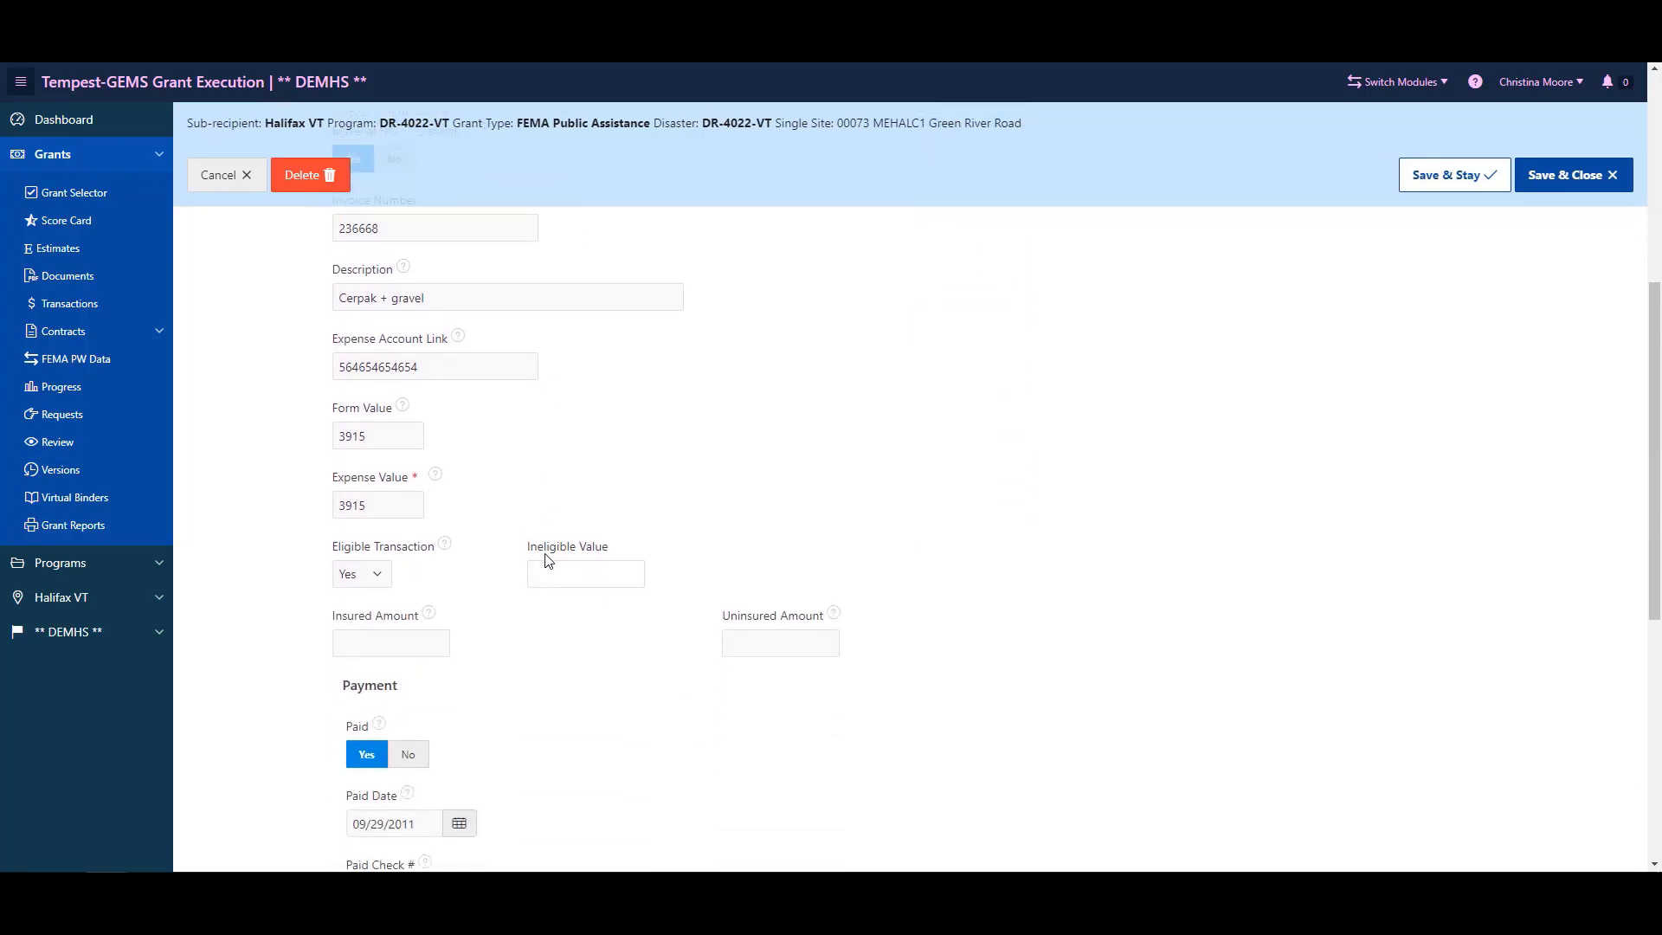
Check the expense's eligibility options, Uninsured Amount help, payment details and transaction documents, and leave it without saving
left_click(355, 510)
left_click(355, 511)
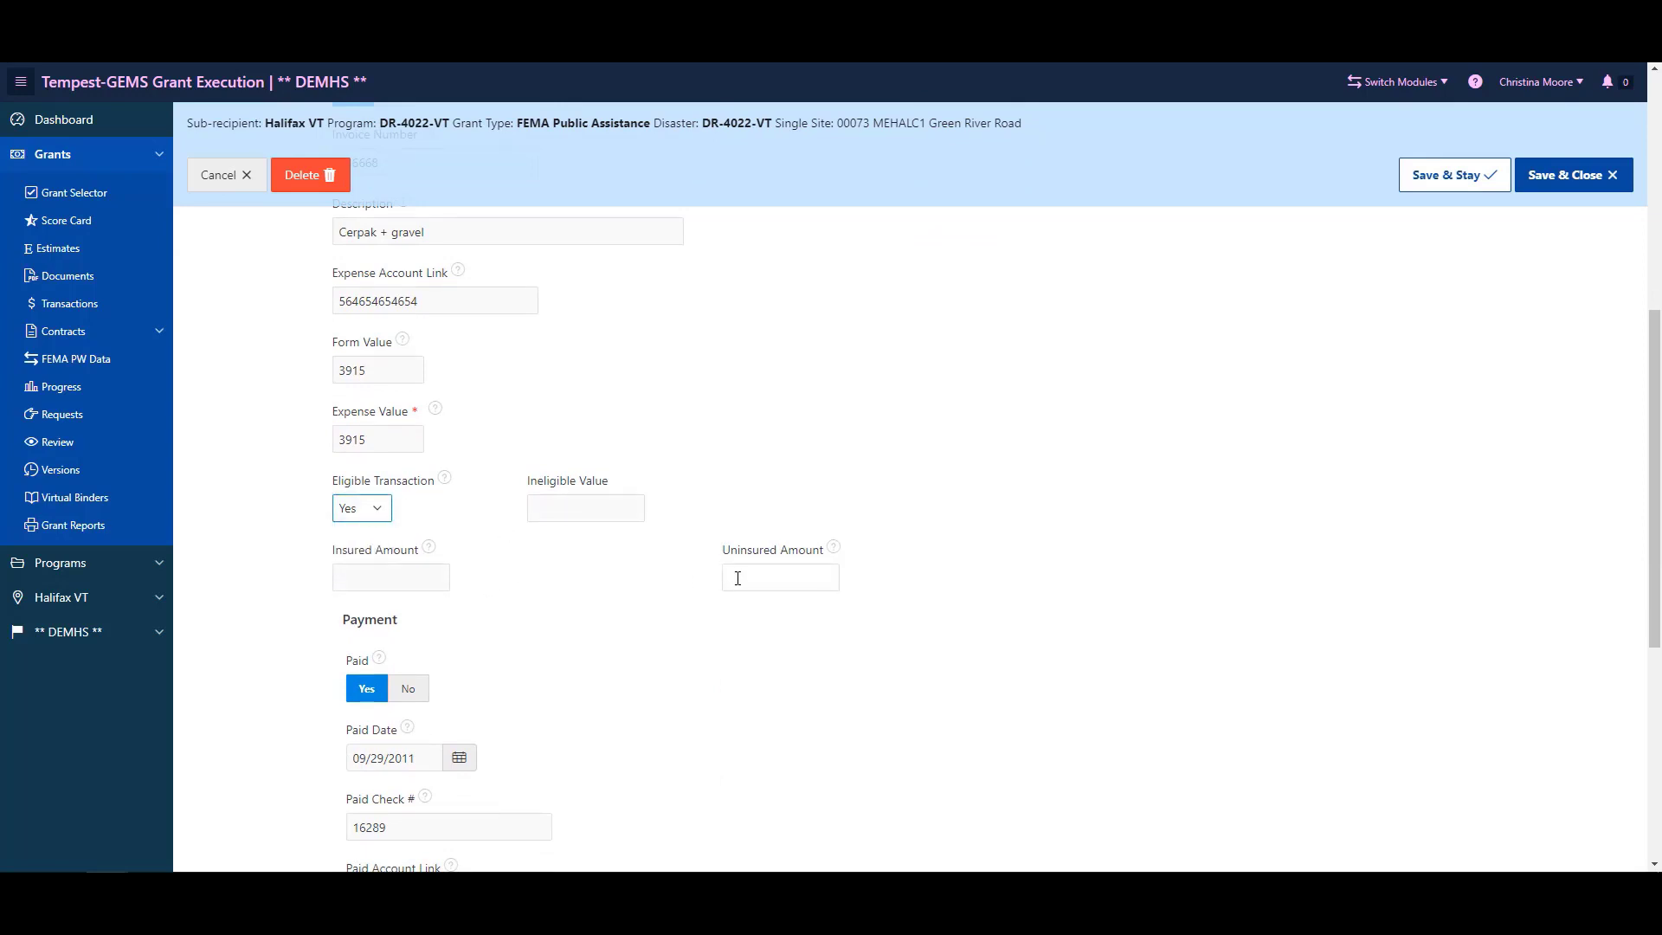
left_click(832, 549)
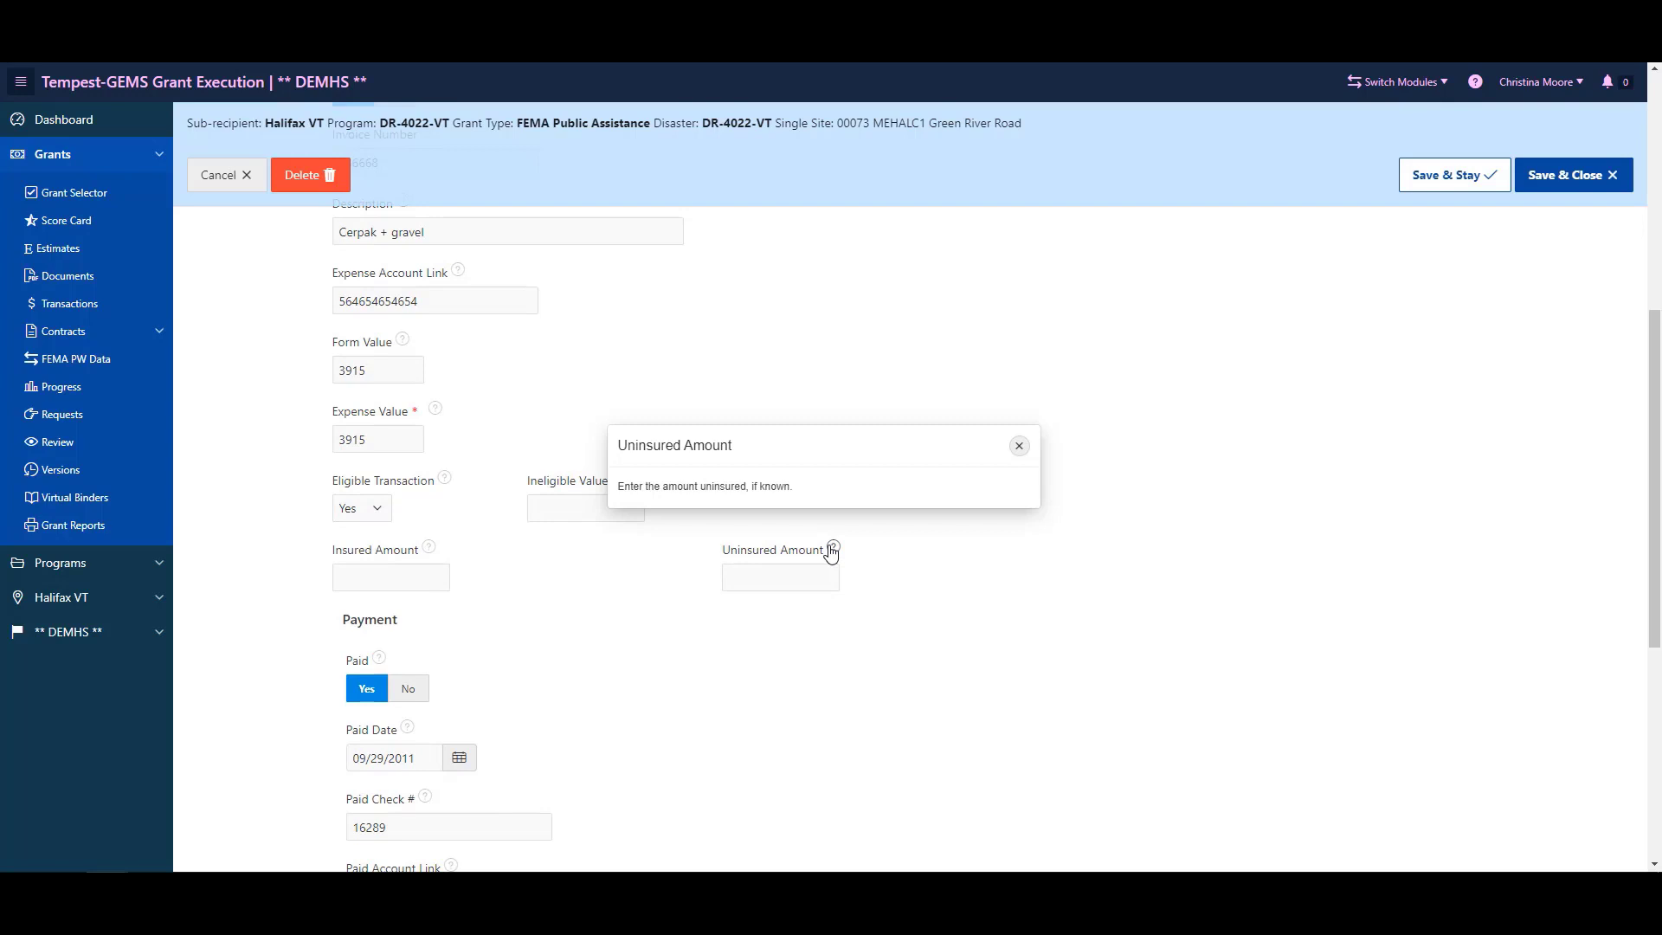
left_click(1019, 445)
scroll(688, 576, "down", 3)
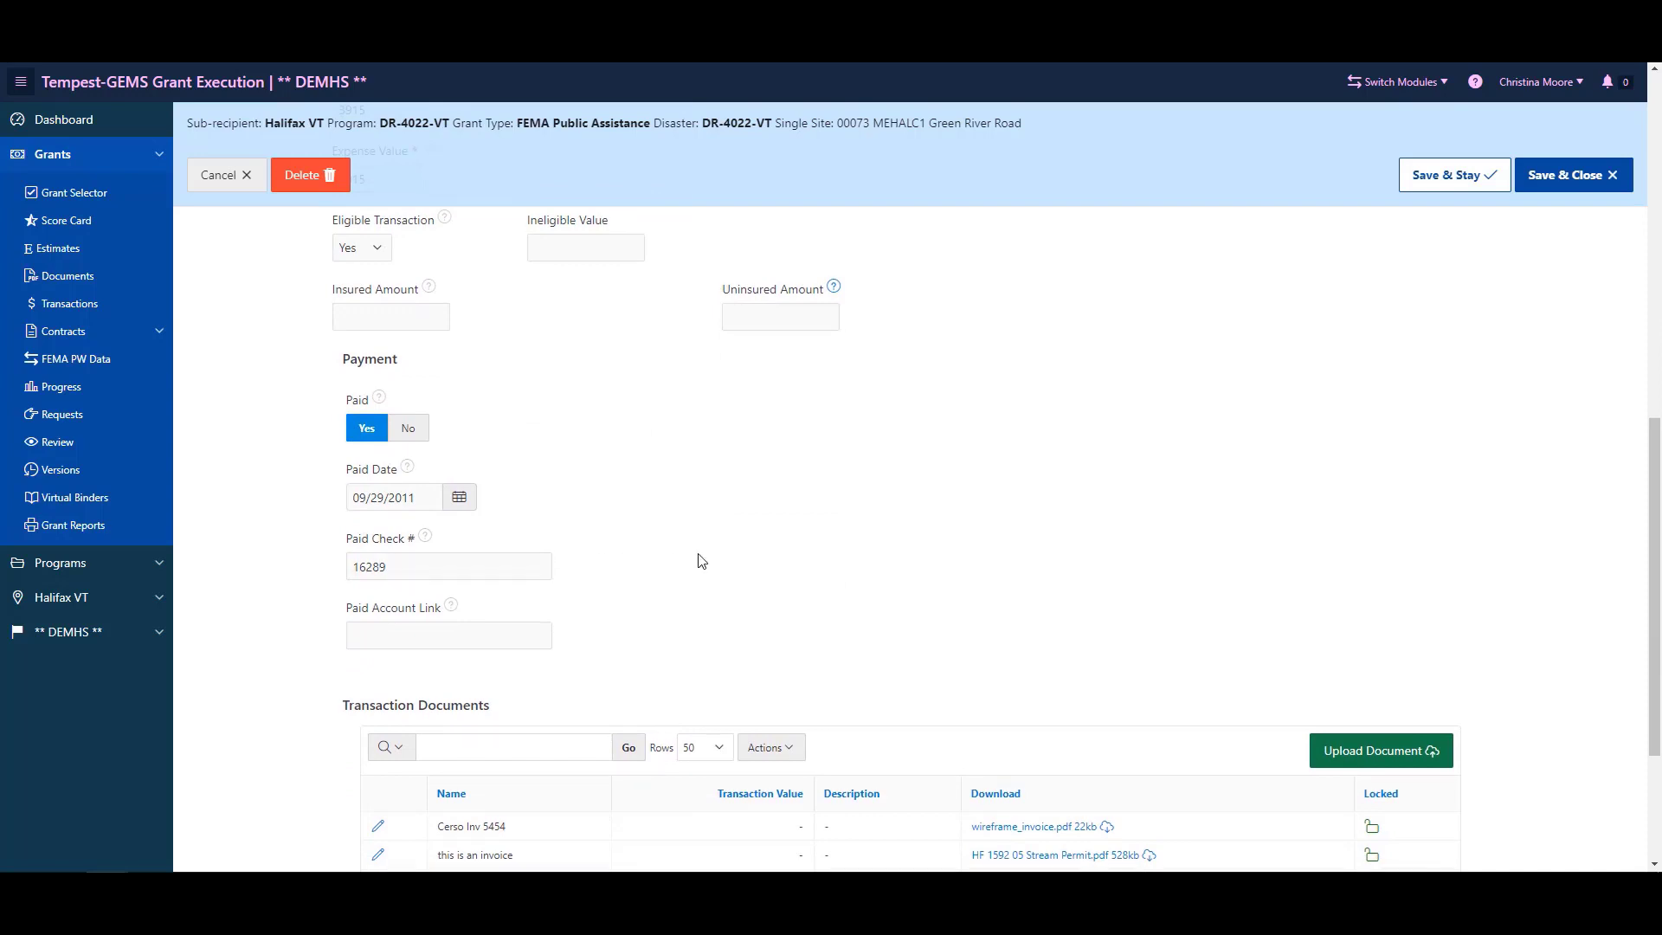
scroll(697, 558, "down", 3)
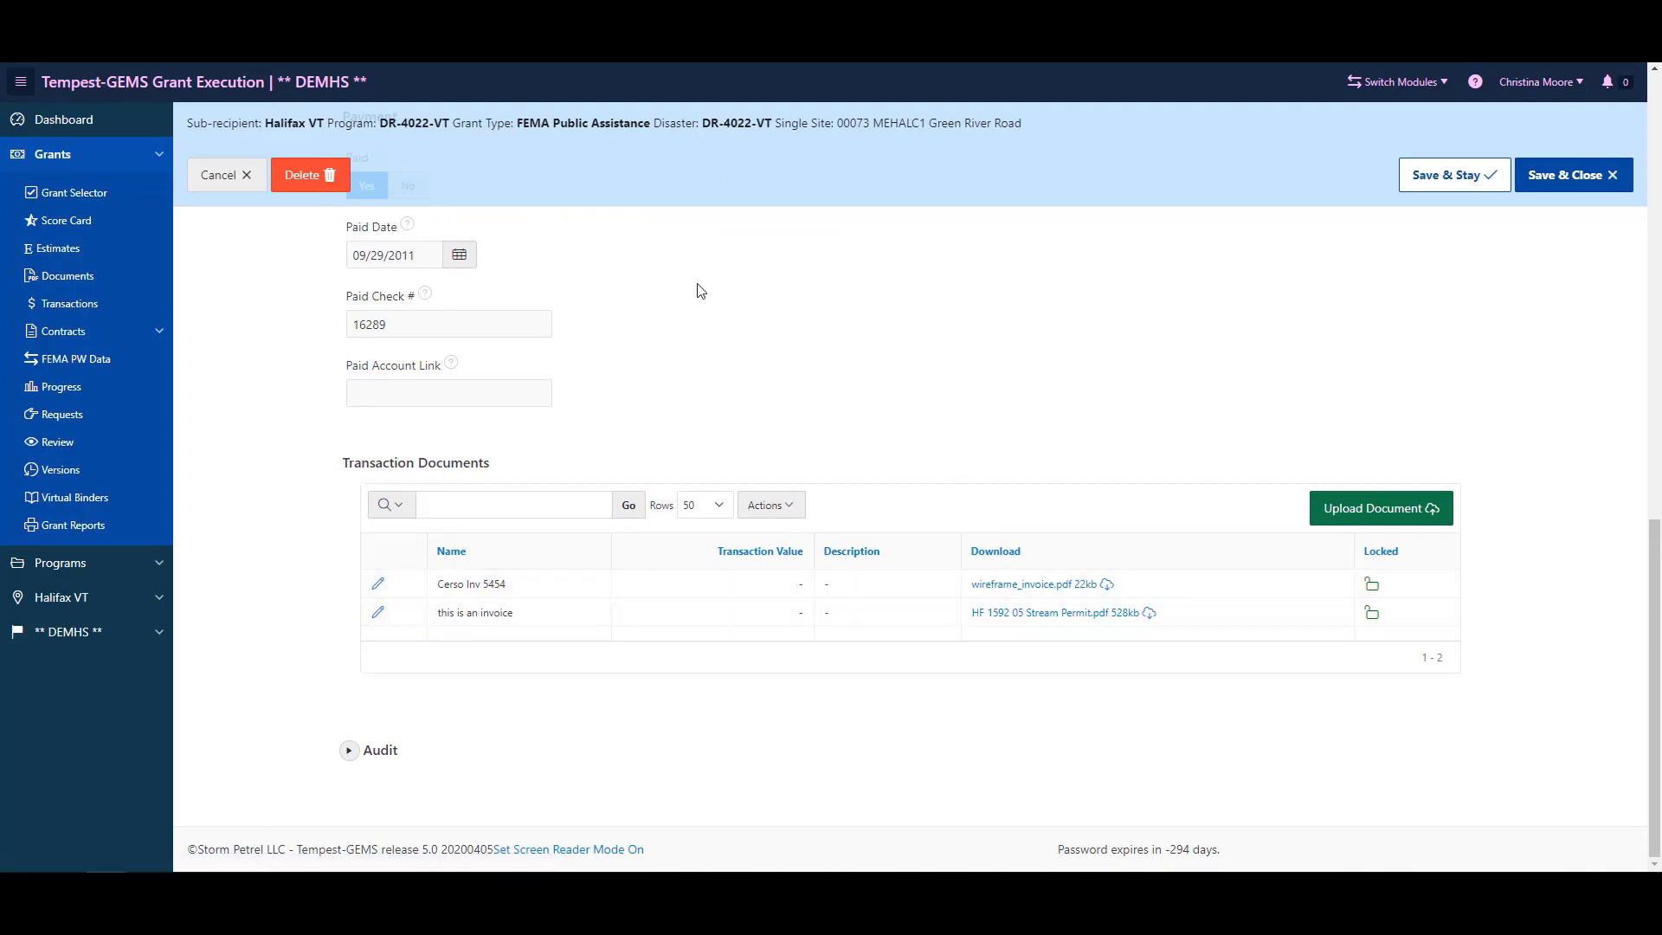
left_click(219, 177)
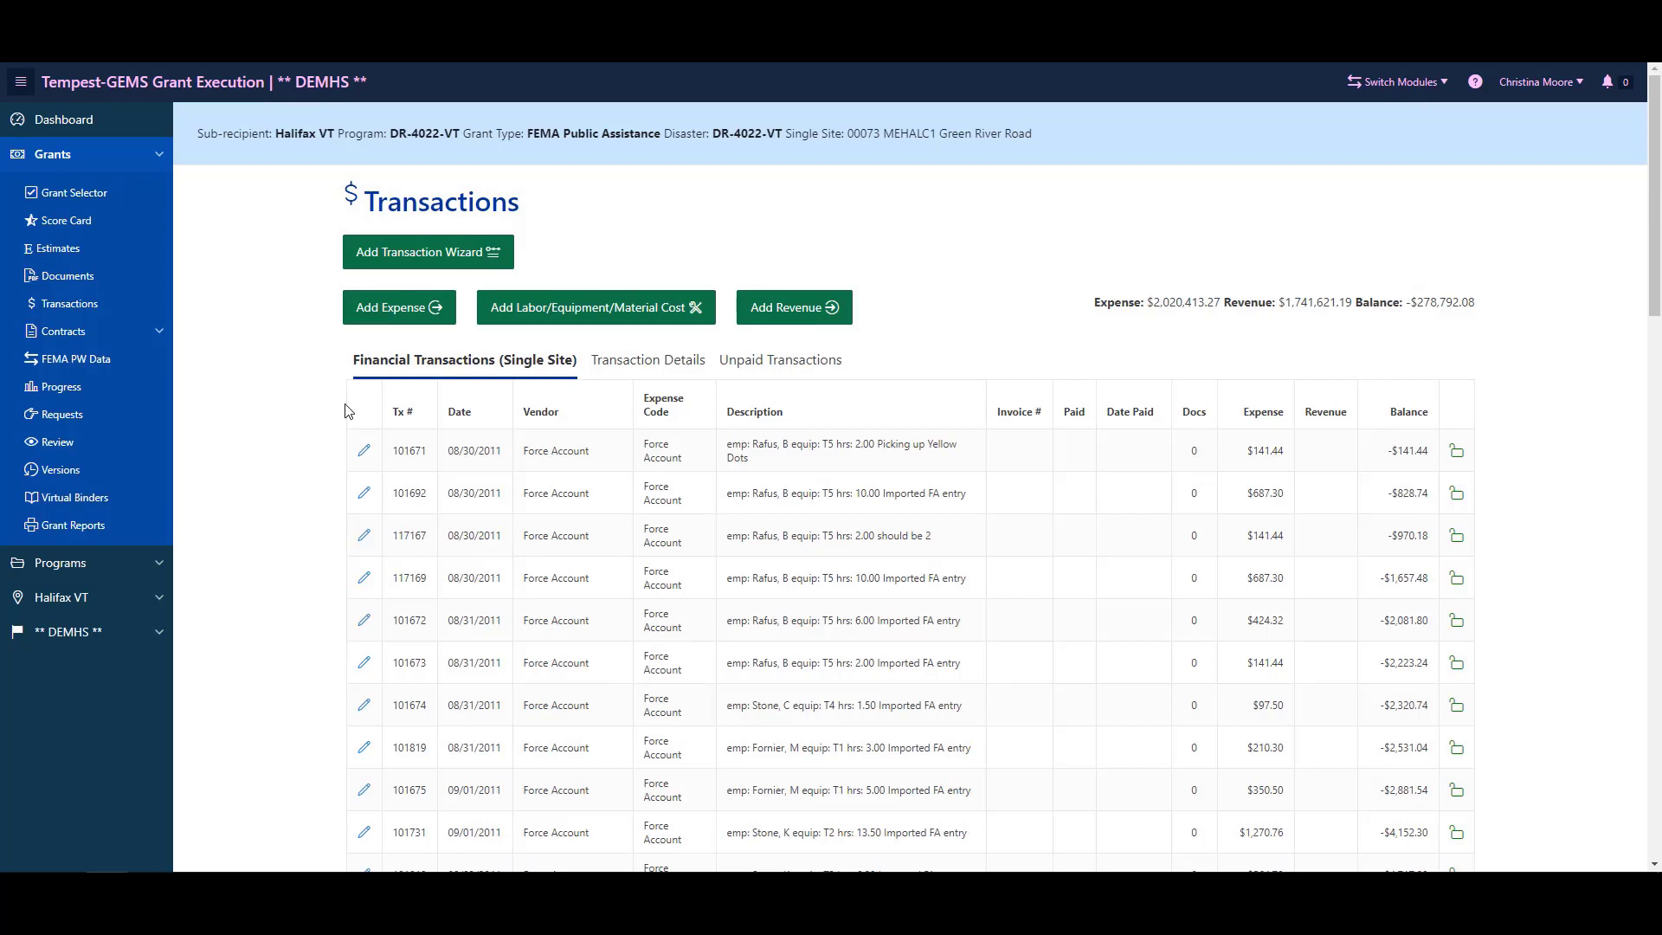
Open the "Picking up Yellow Dots" force account transaction and review its entry type, activity description and duration
left_click(363, 453)
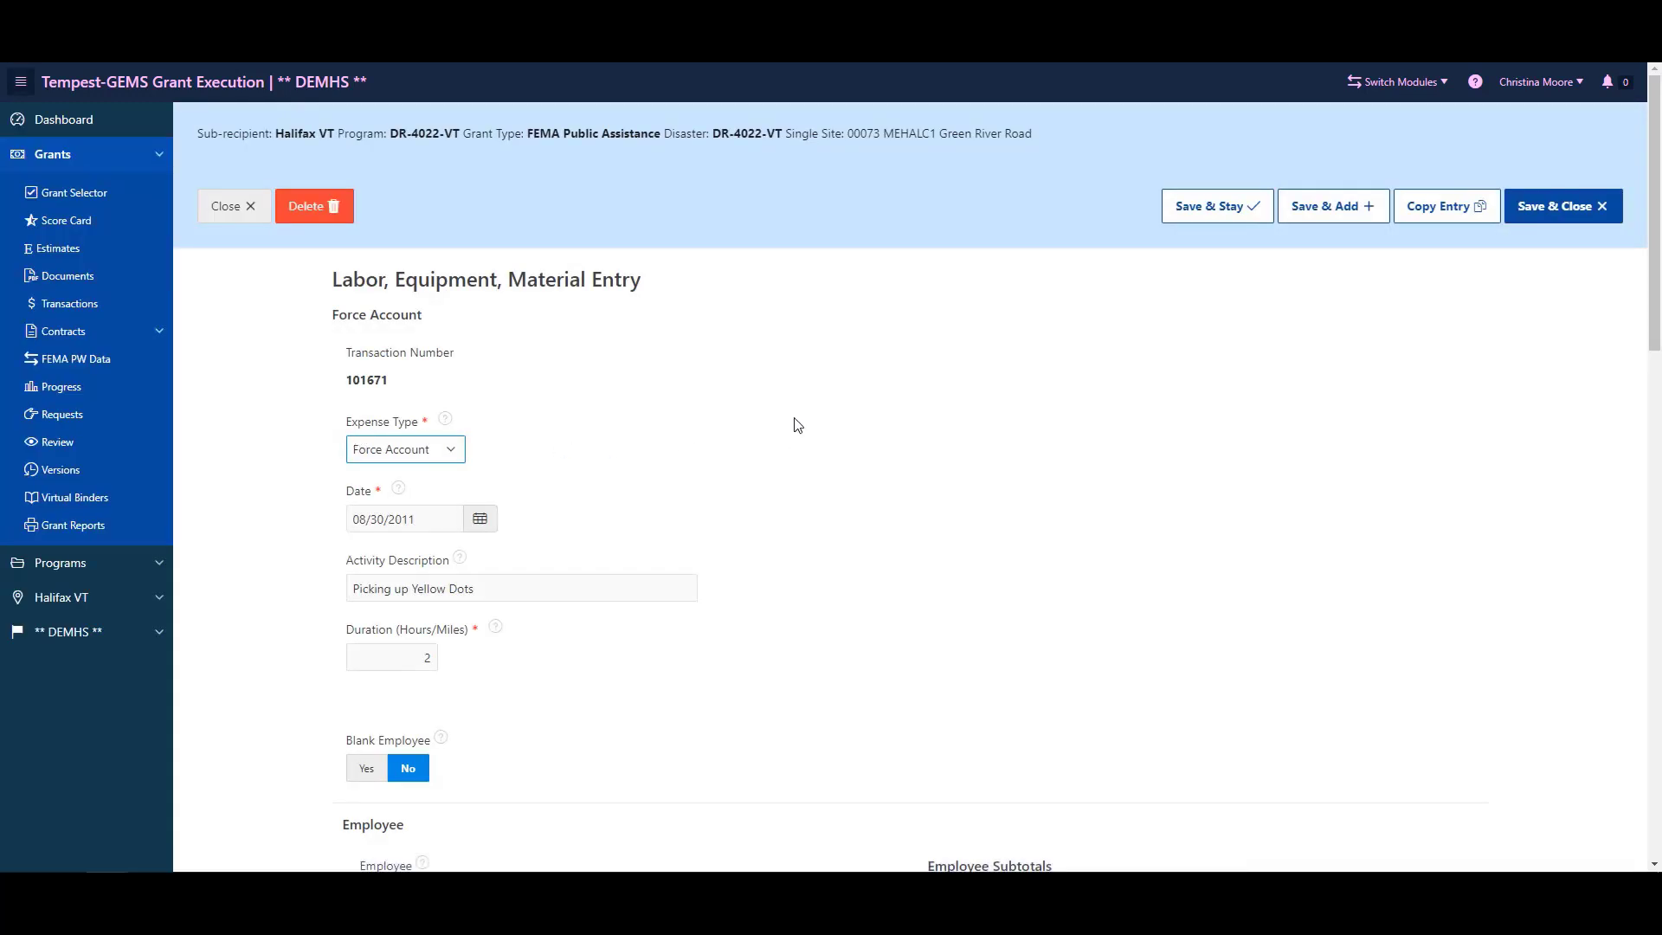
left_click_drag(333, 278, 681, 288)
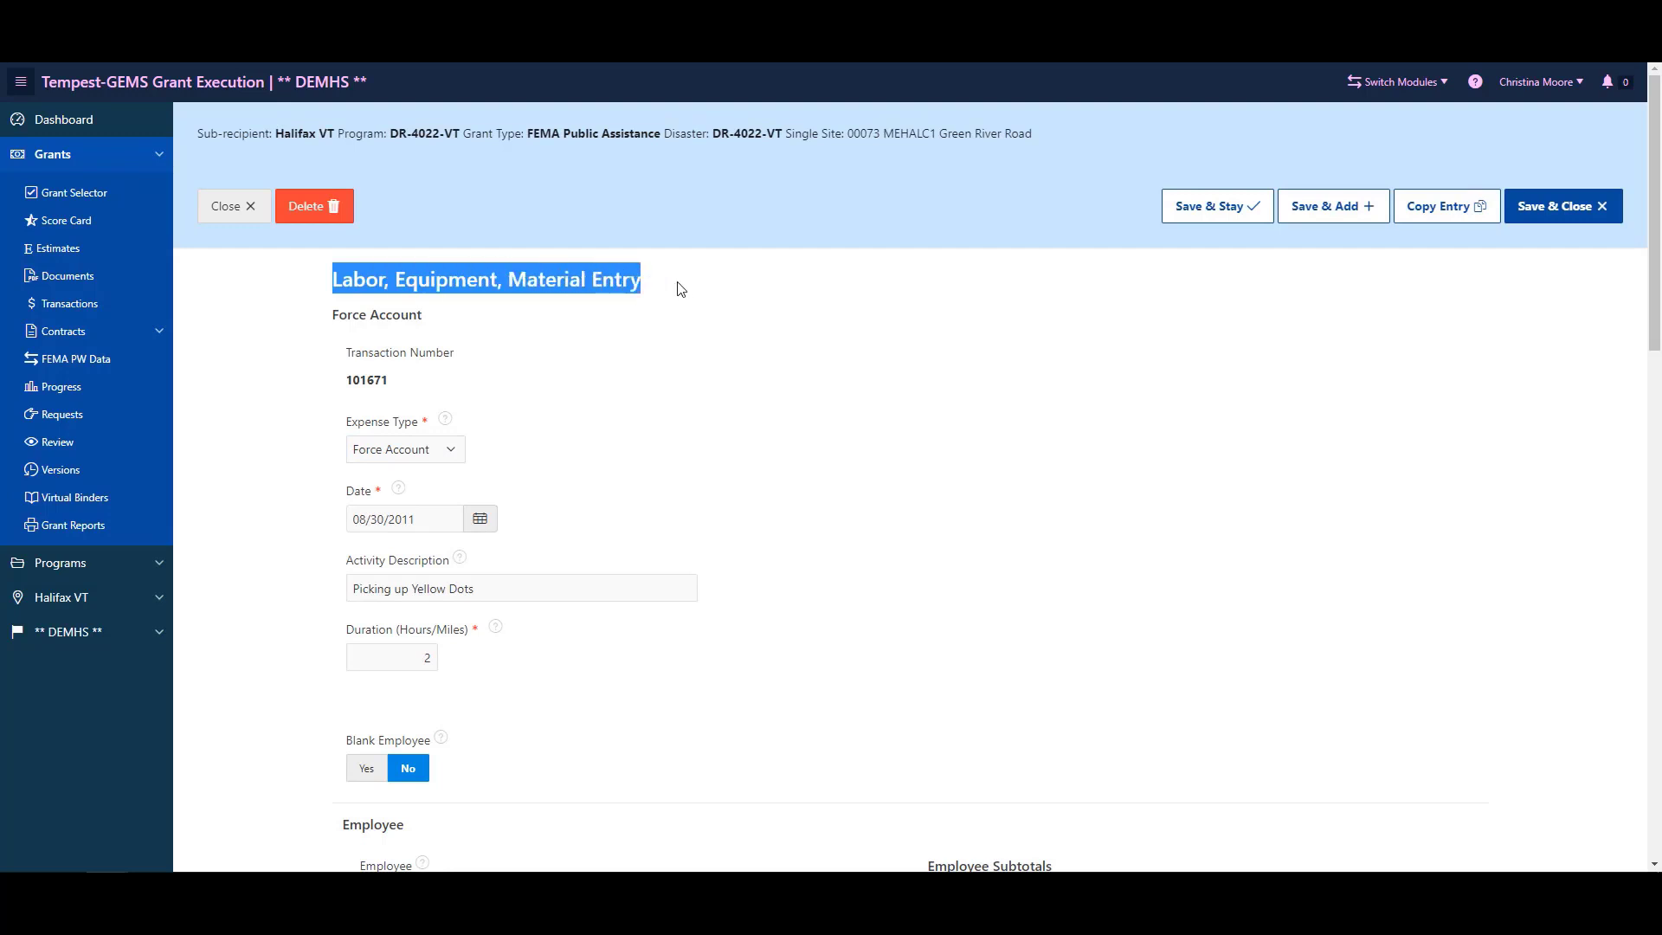
left_click(693, 307)
scroll(695, 419, "down", 2)
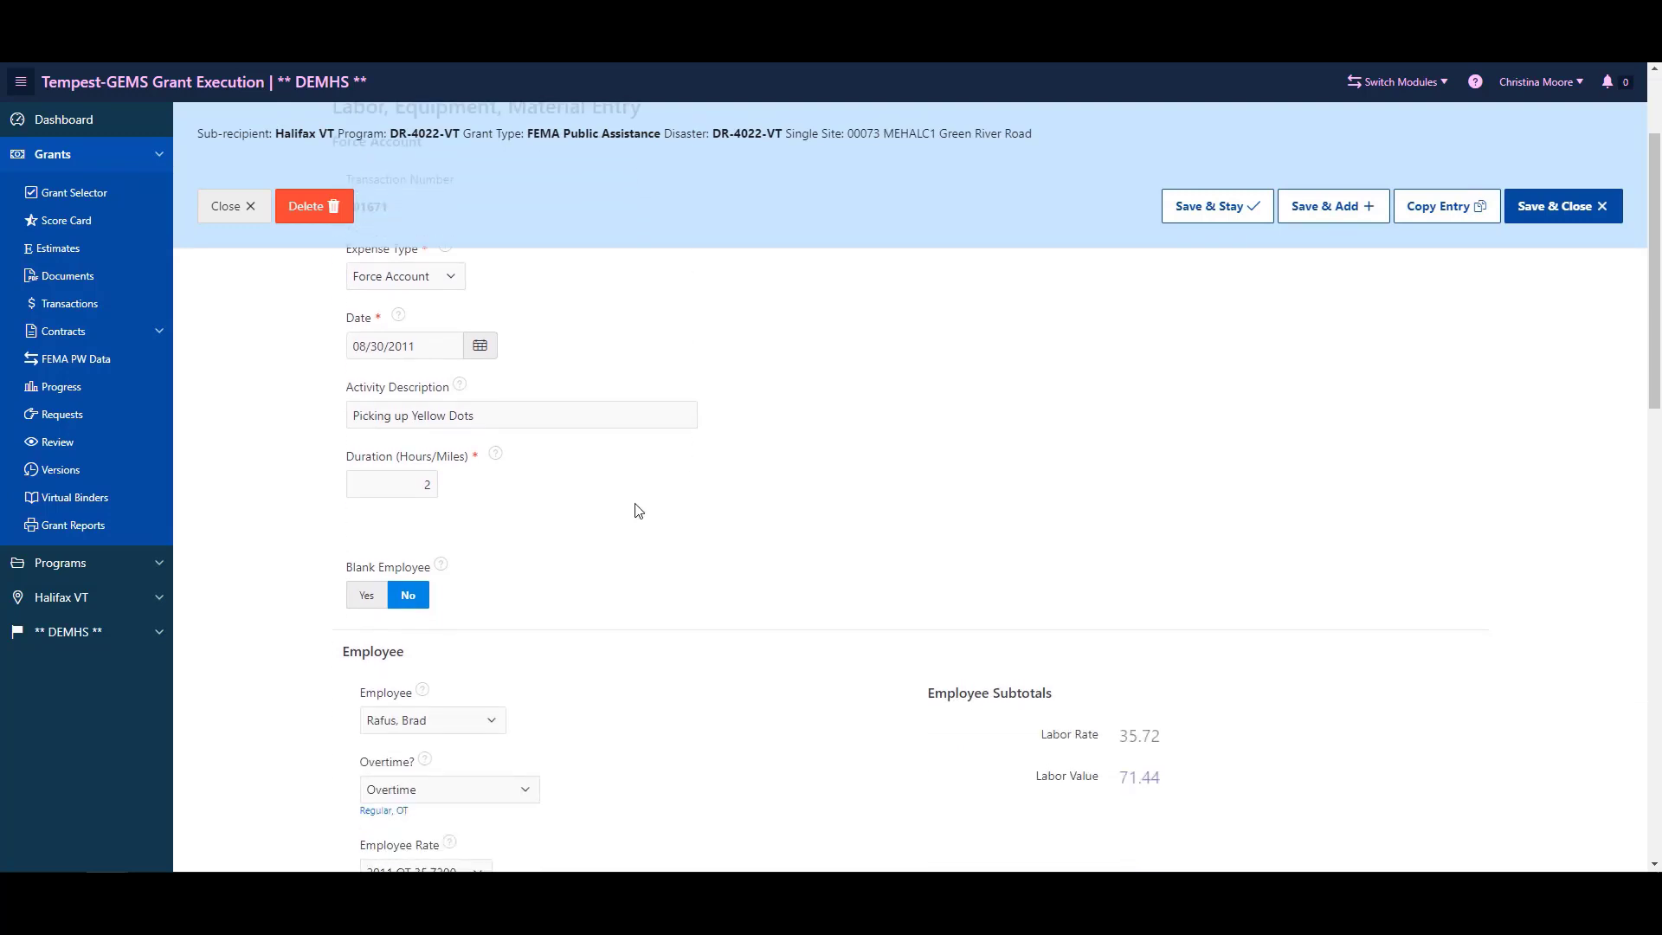
left_click_drag(508, 418, 327, 435)
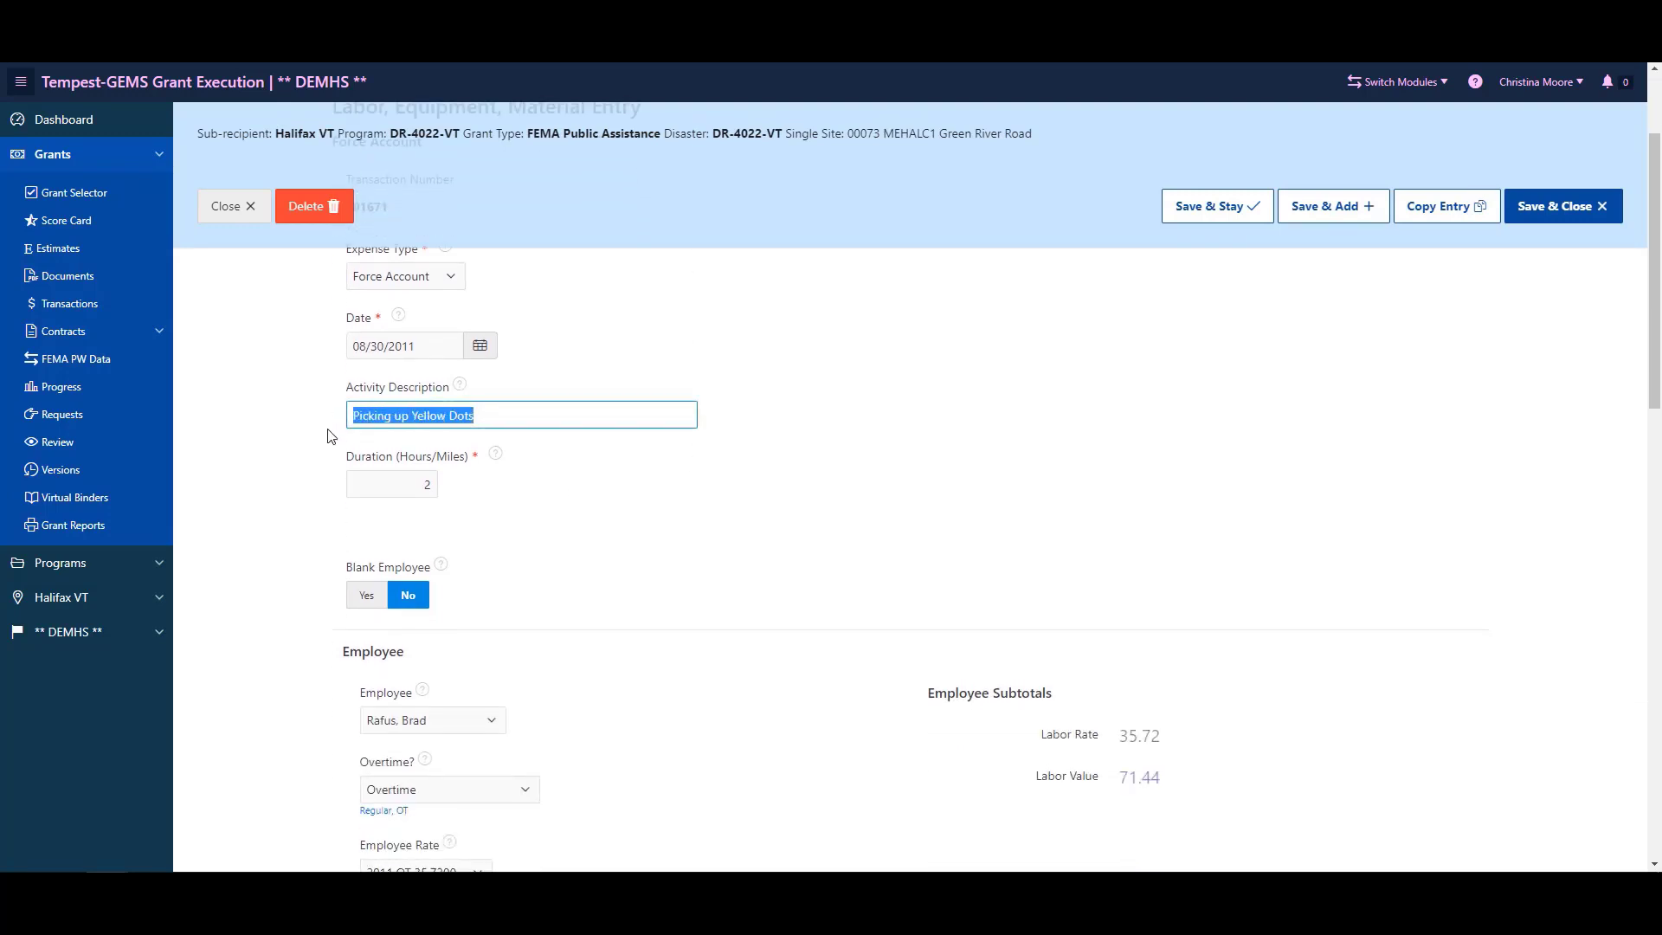
left_click(328, 436)
left_click(379, 492)
Review the force account entry's employee and equipment subtotals, chart of accounts, expense summary and documents, and close the entry
scroll(377, 489, "down", 3)
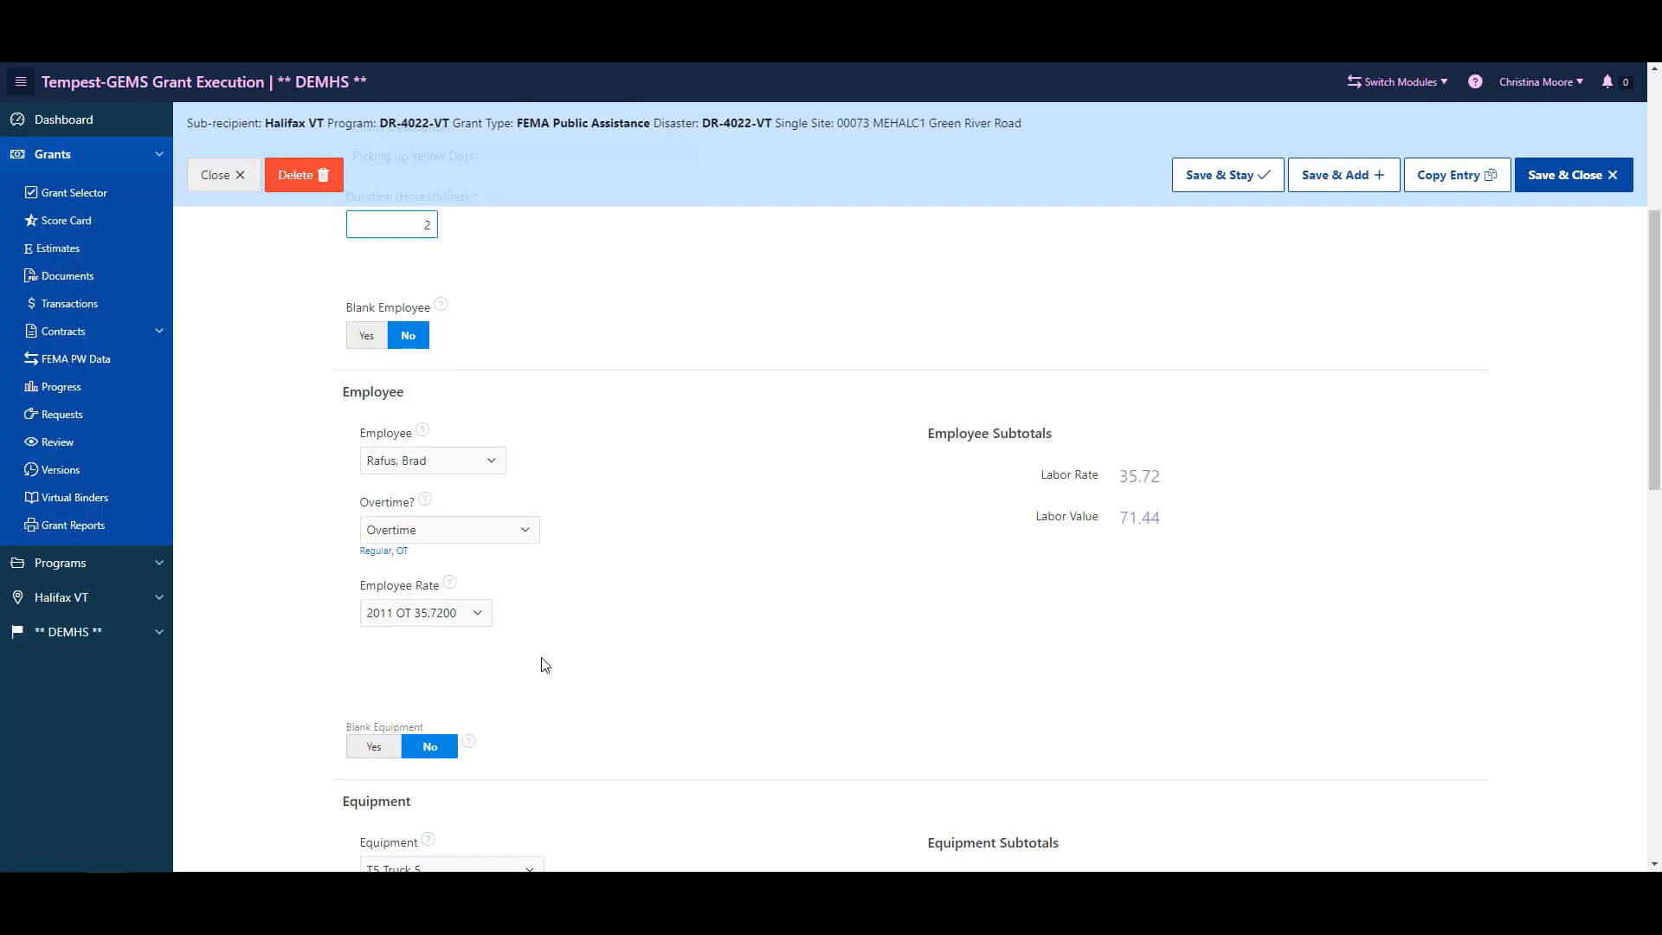
left_click_drag(1109, 532, 1182, 528)
left_click(1236, 536)
scroll(856, 616, "down", 4)
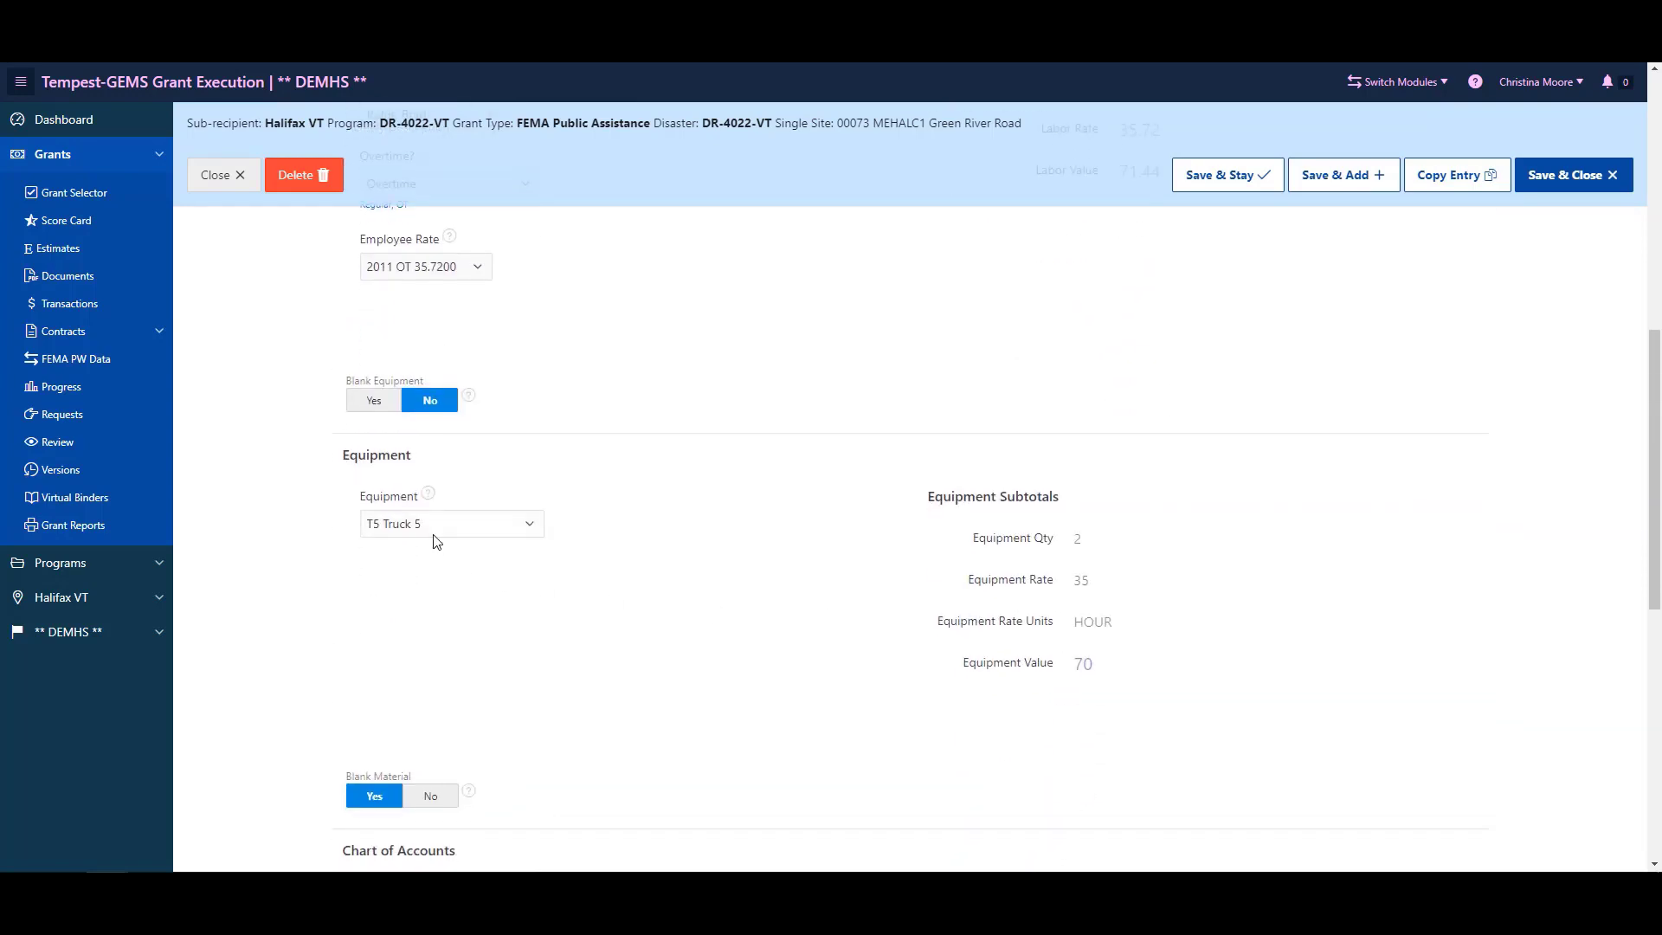
double_click(1080, 678)
scroll(797, 668, "down", 3)
scroll(797, 668, "down", 3)
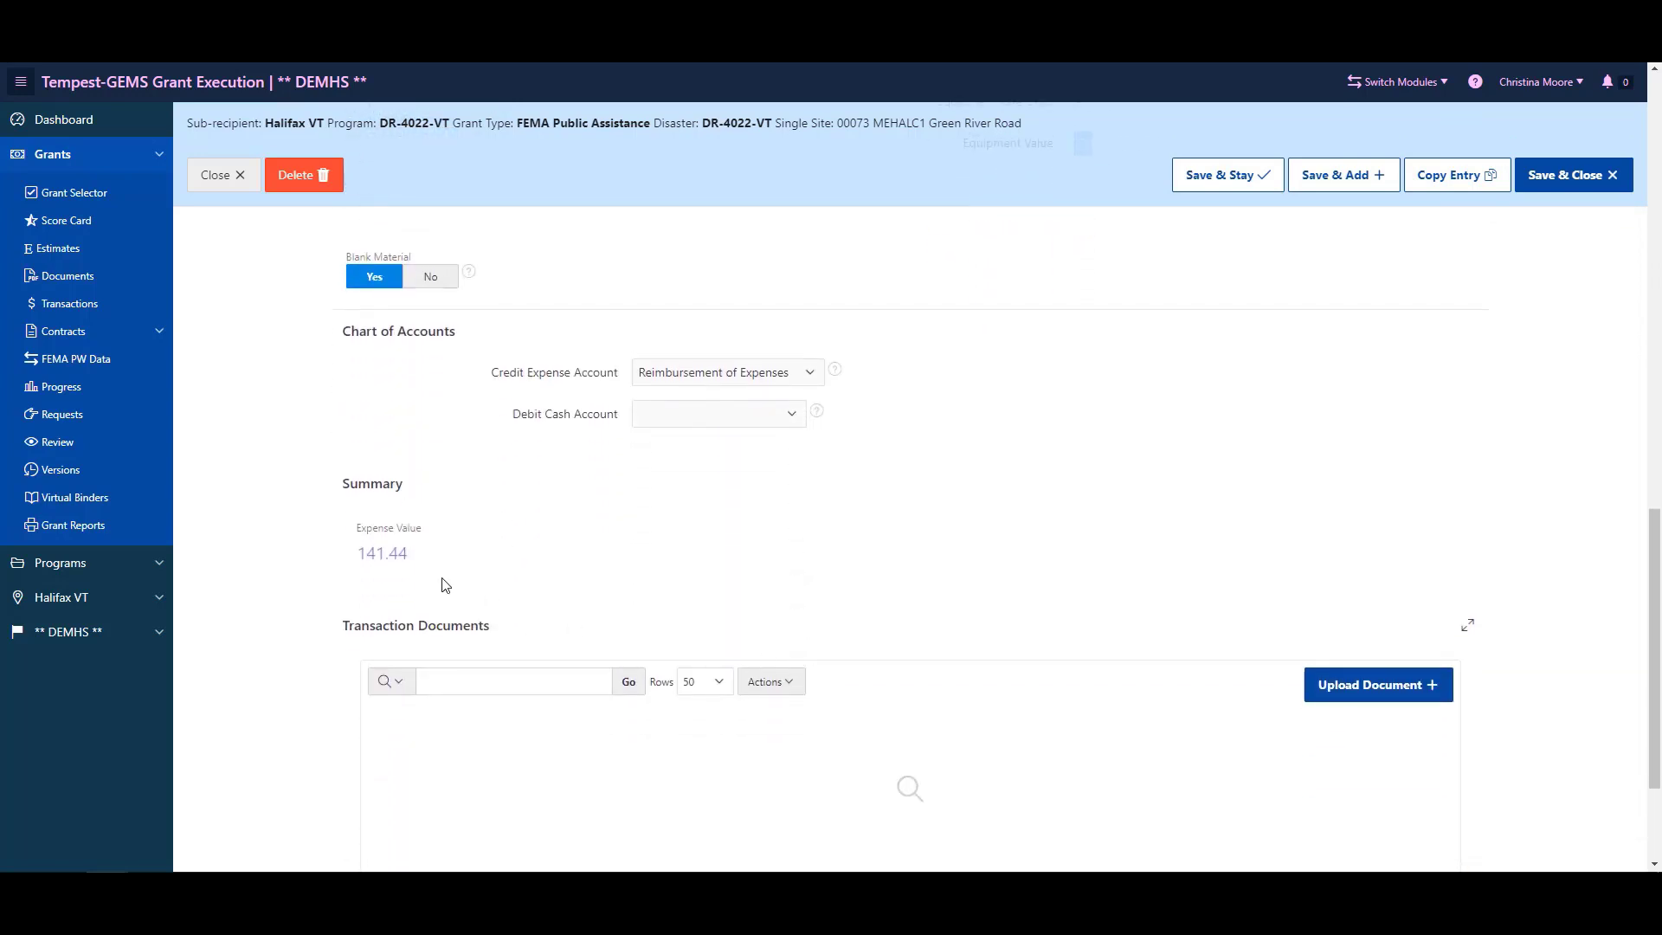
scroll(441, 584, "down", 2)
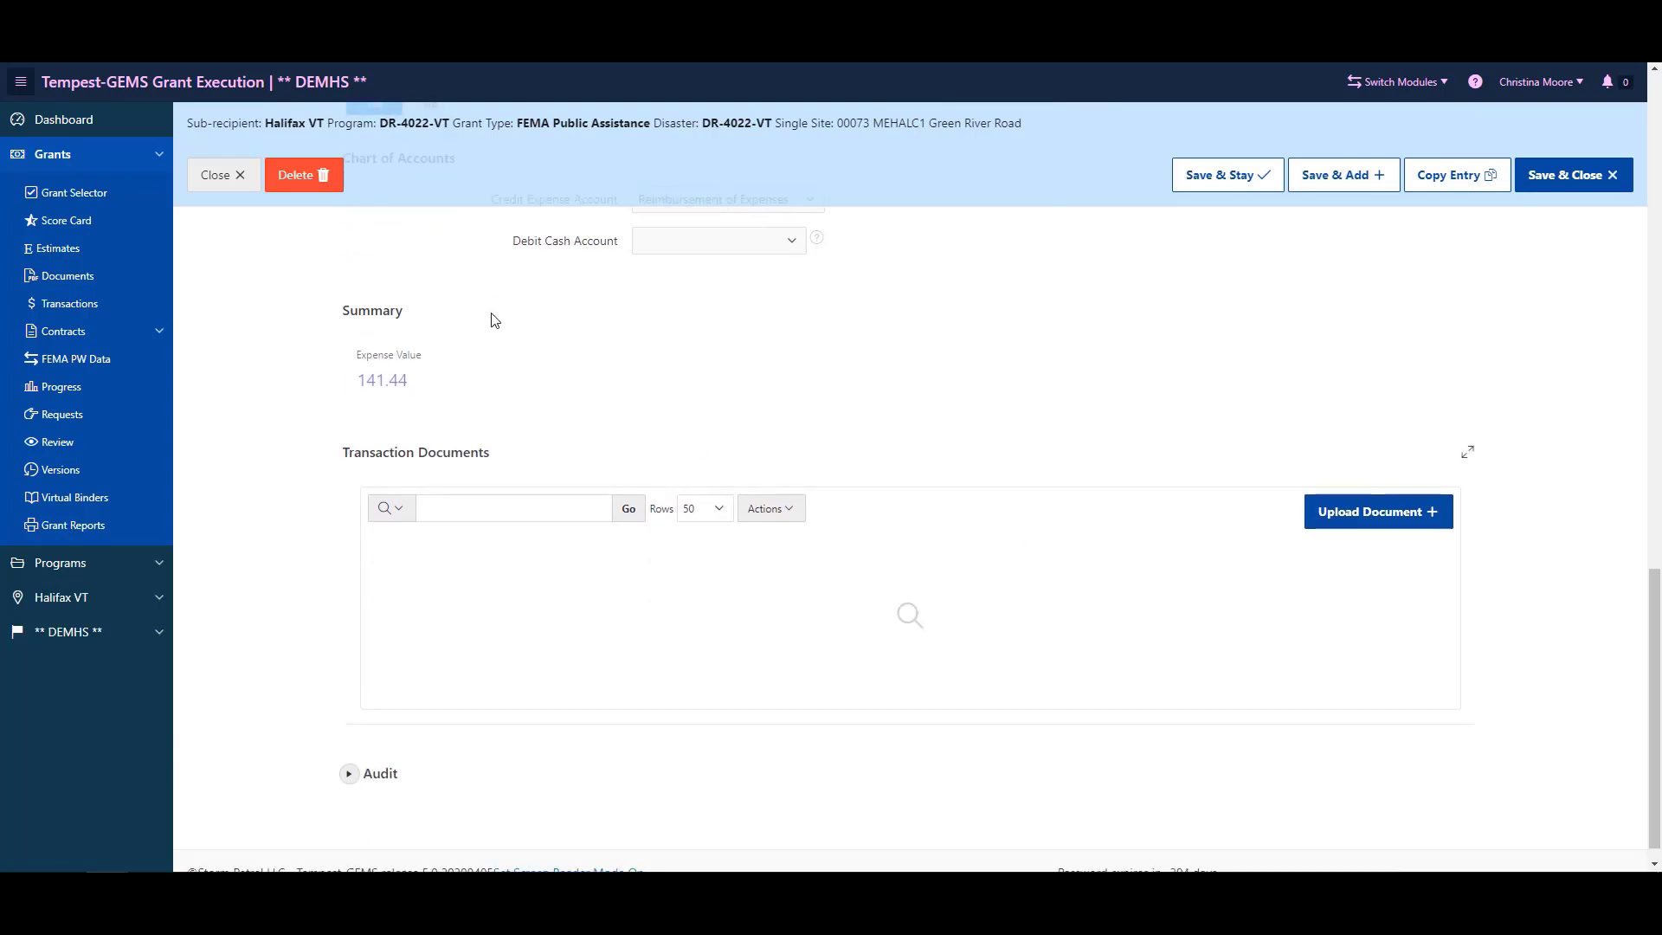
left_click(238, 178)
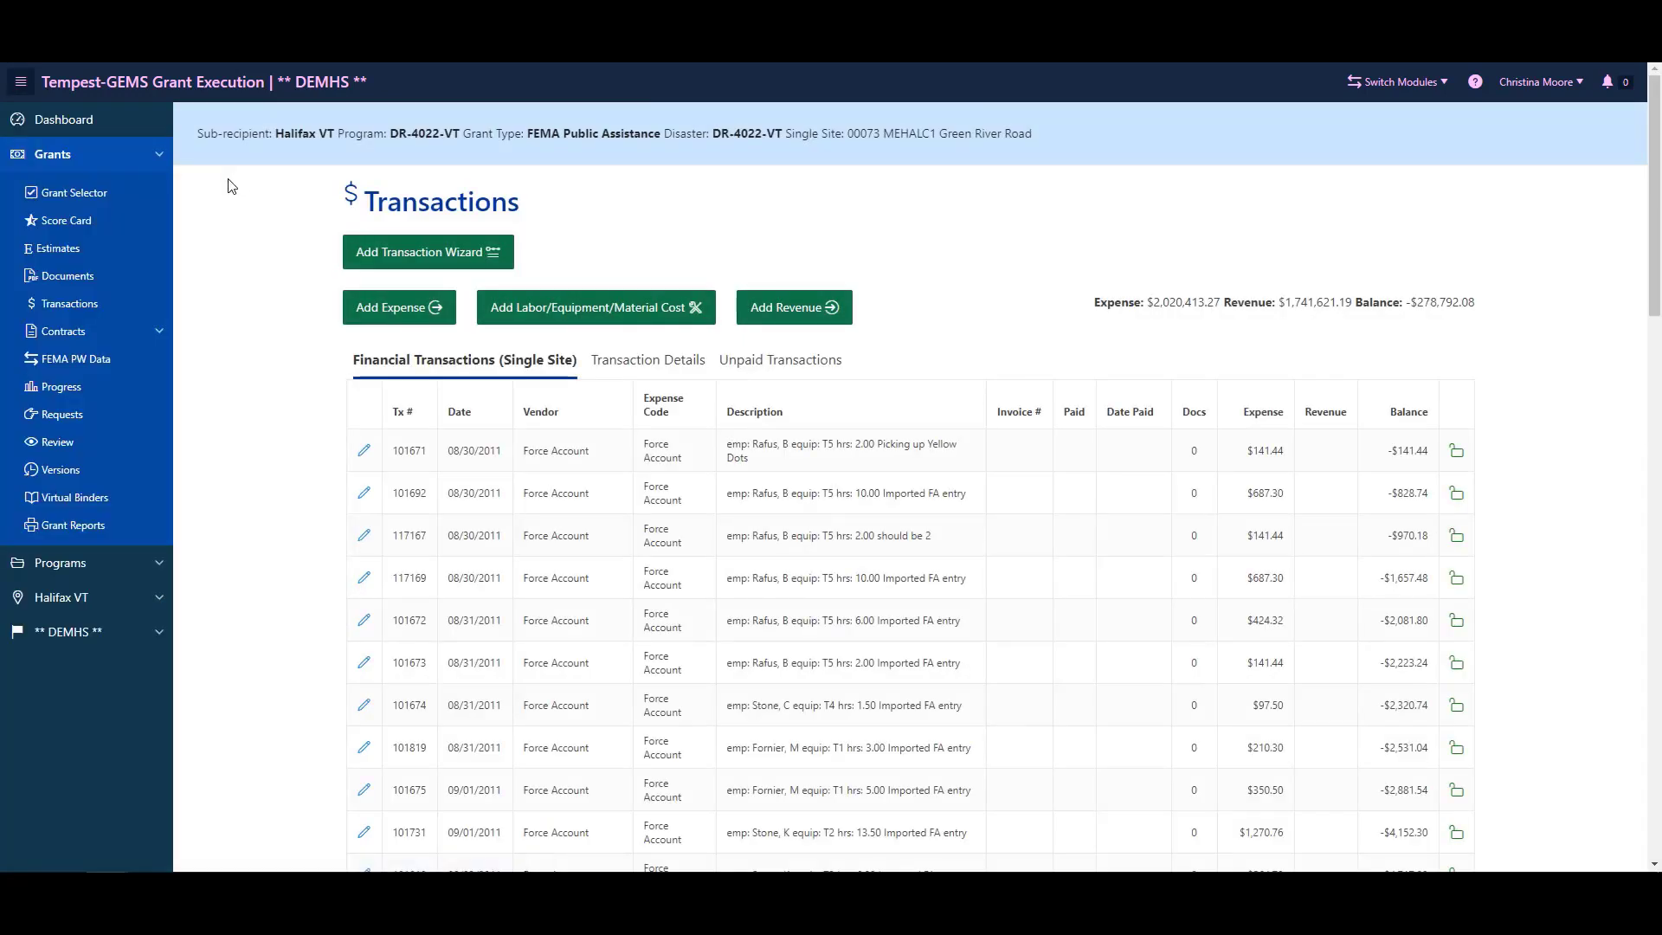
View the transaction types offered by the Add Transaction Wizard and return to the transactions list
left_click(401, 260)
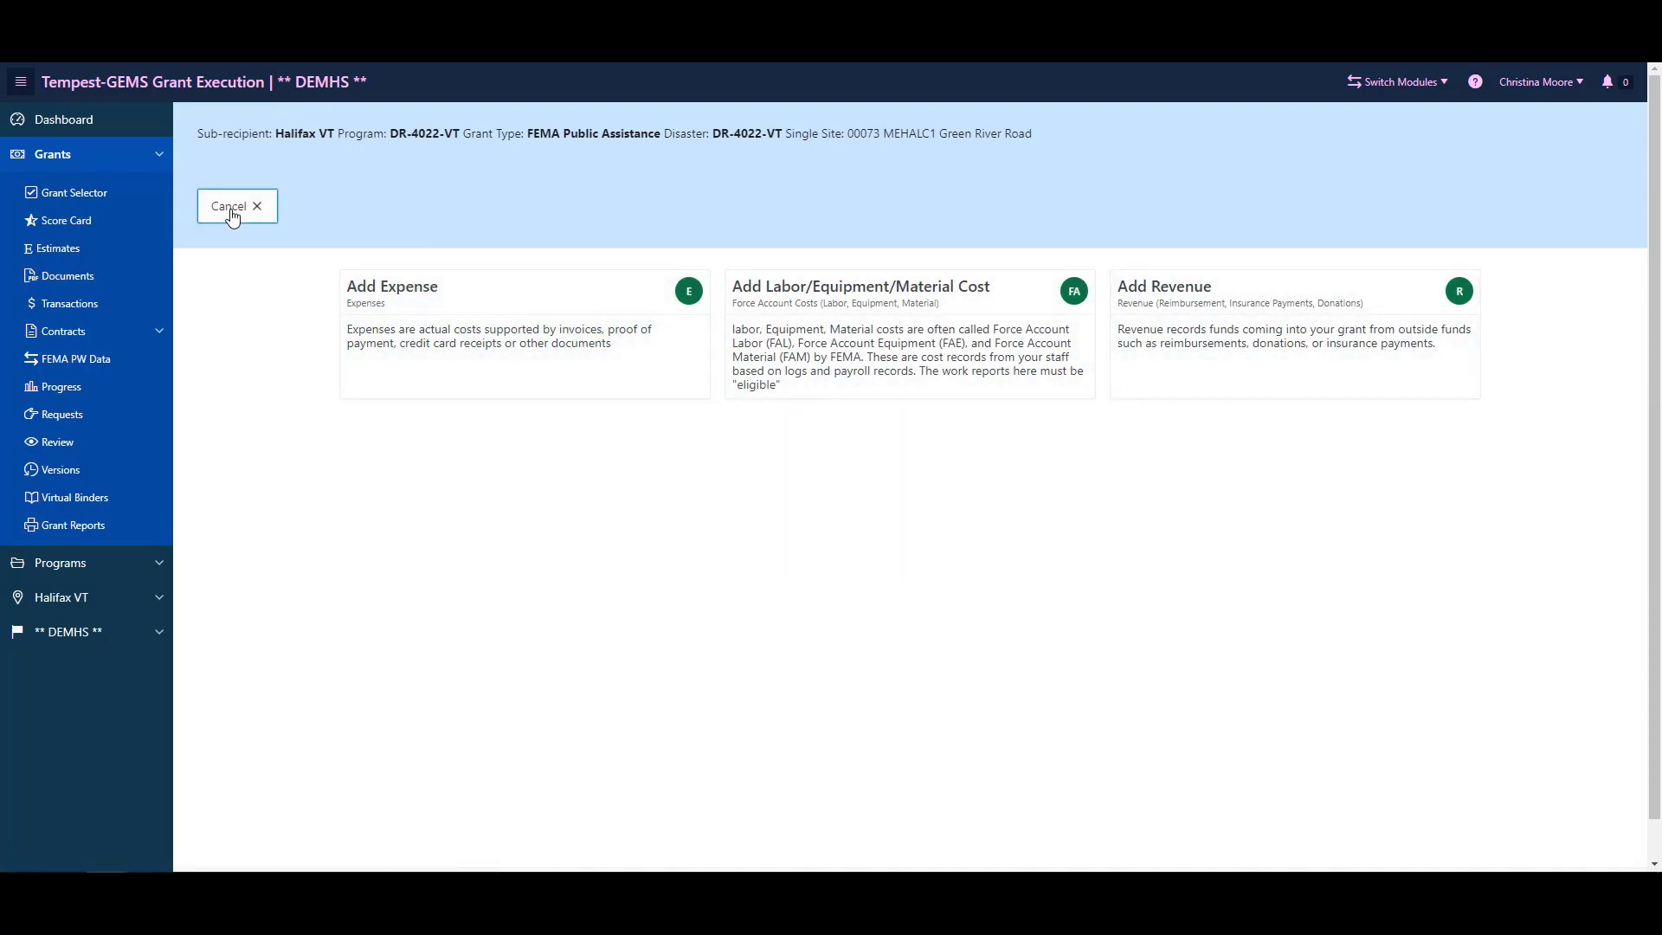
left_click(78, 303)
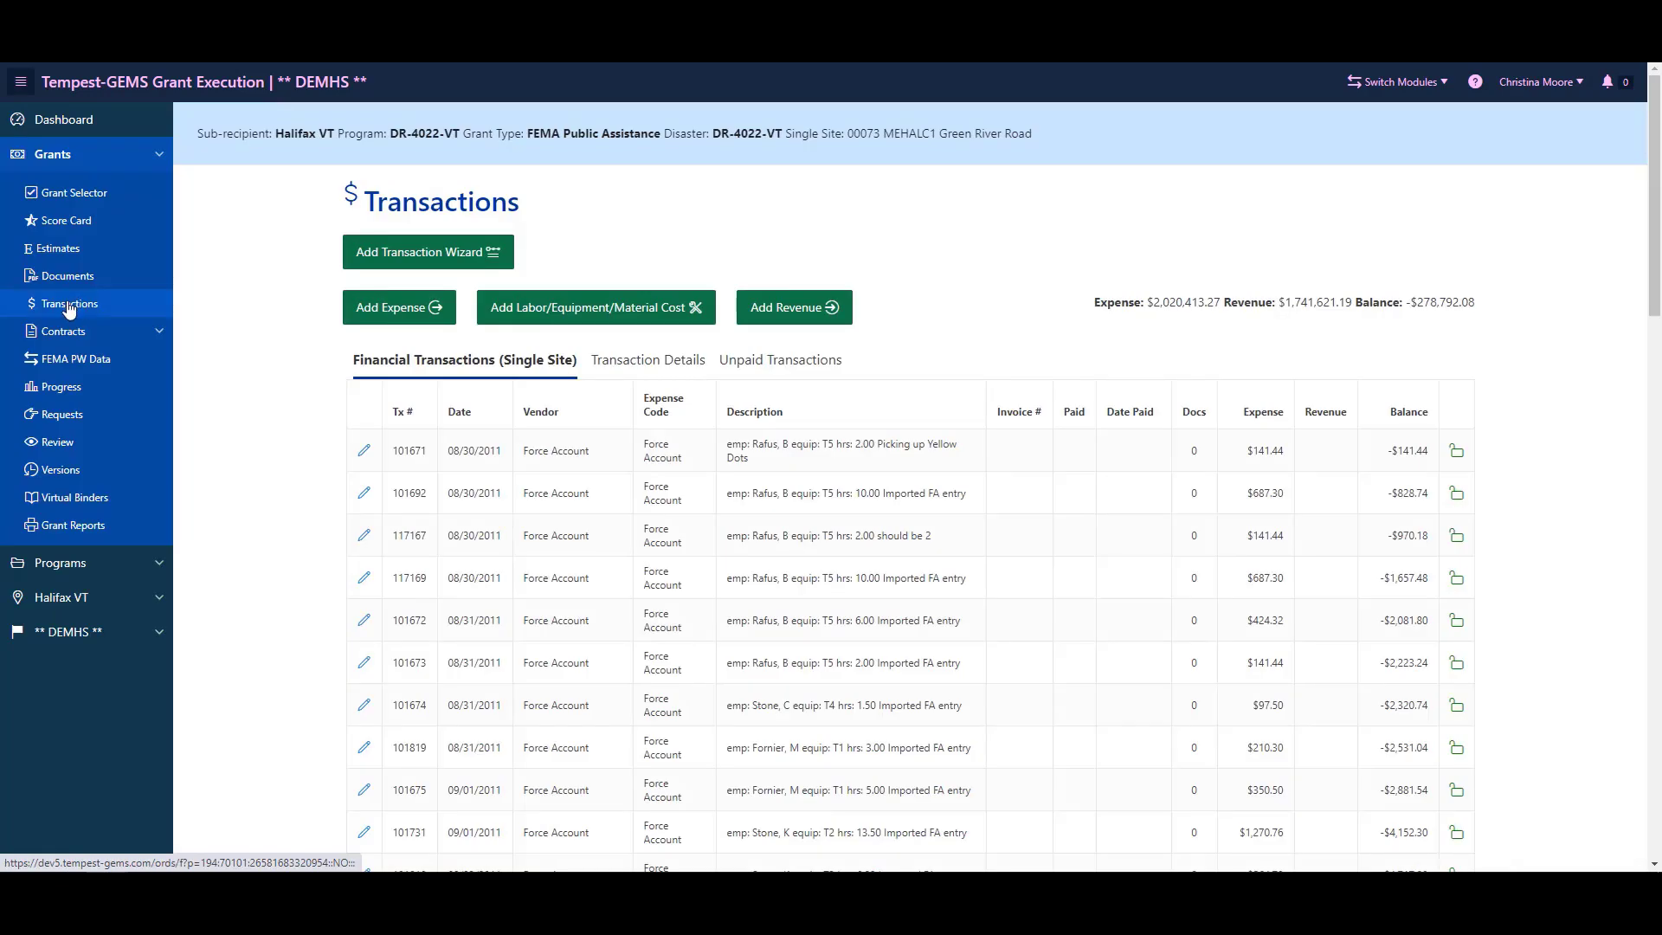
Open the grant's contract list and review the details of the Lane Construction Corp Paving contract
left_click(81, 336)
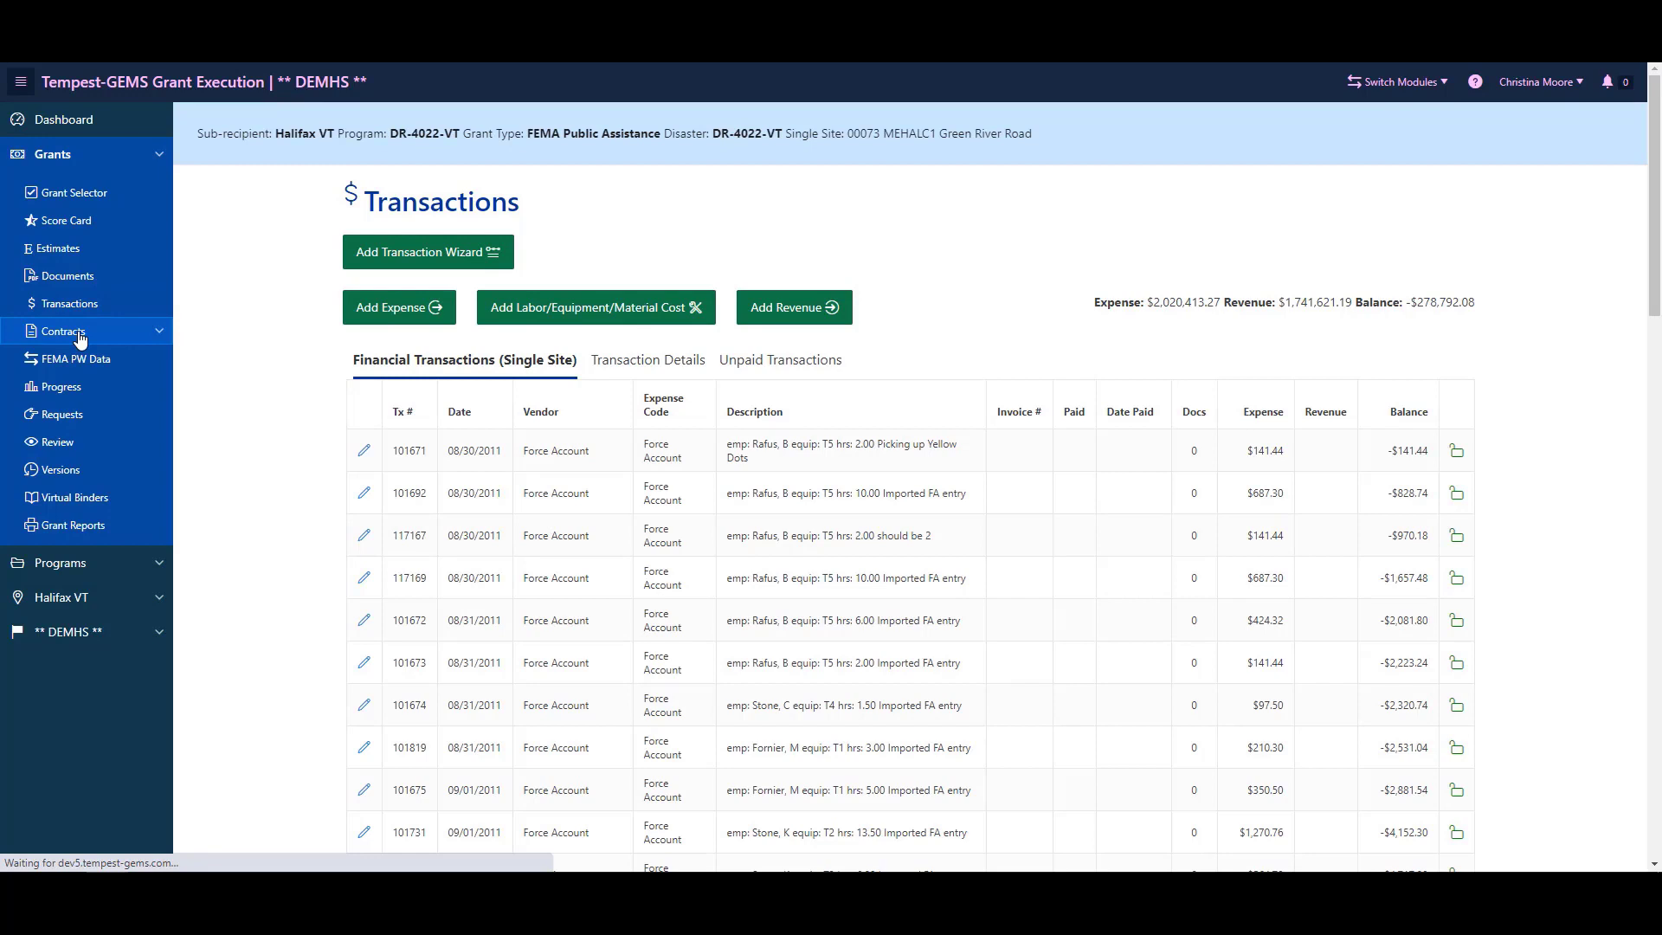
scroll(258, 460, "down", 1)
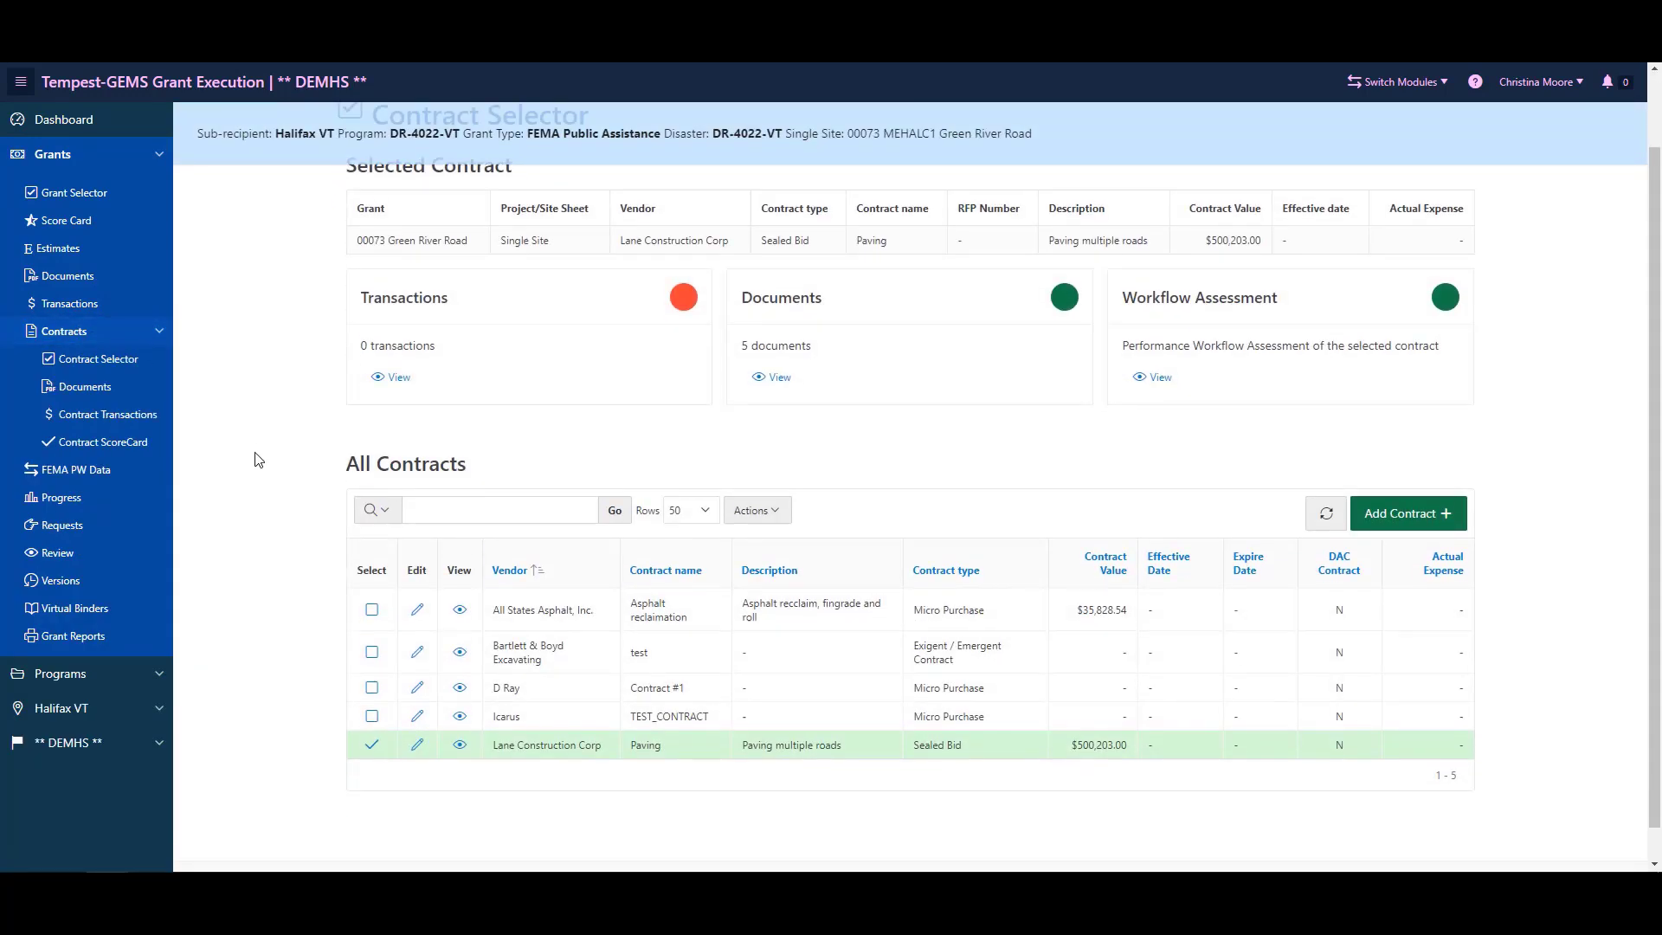
left_click(416, 745)
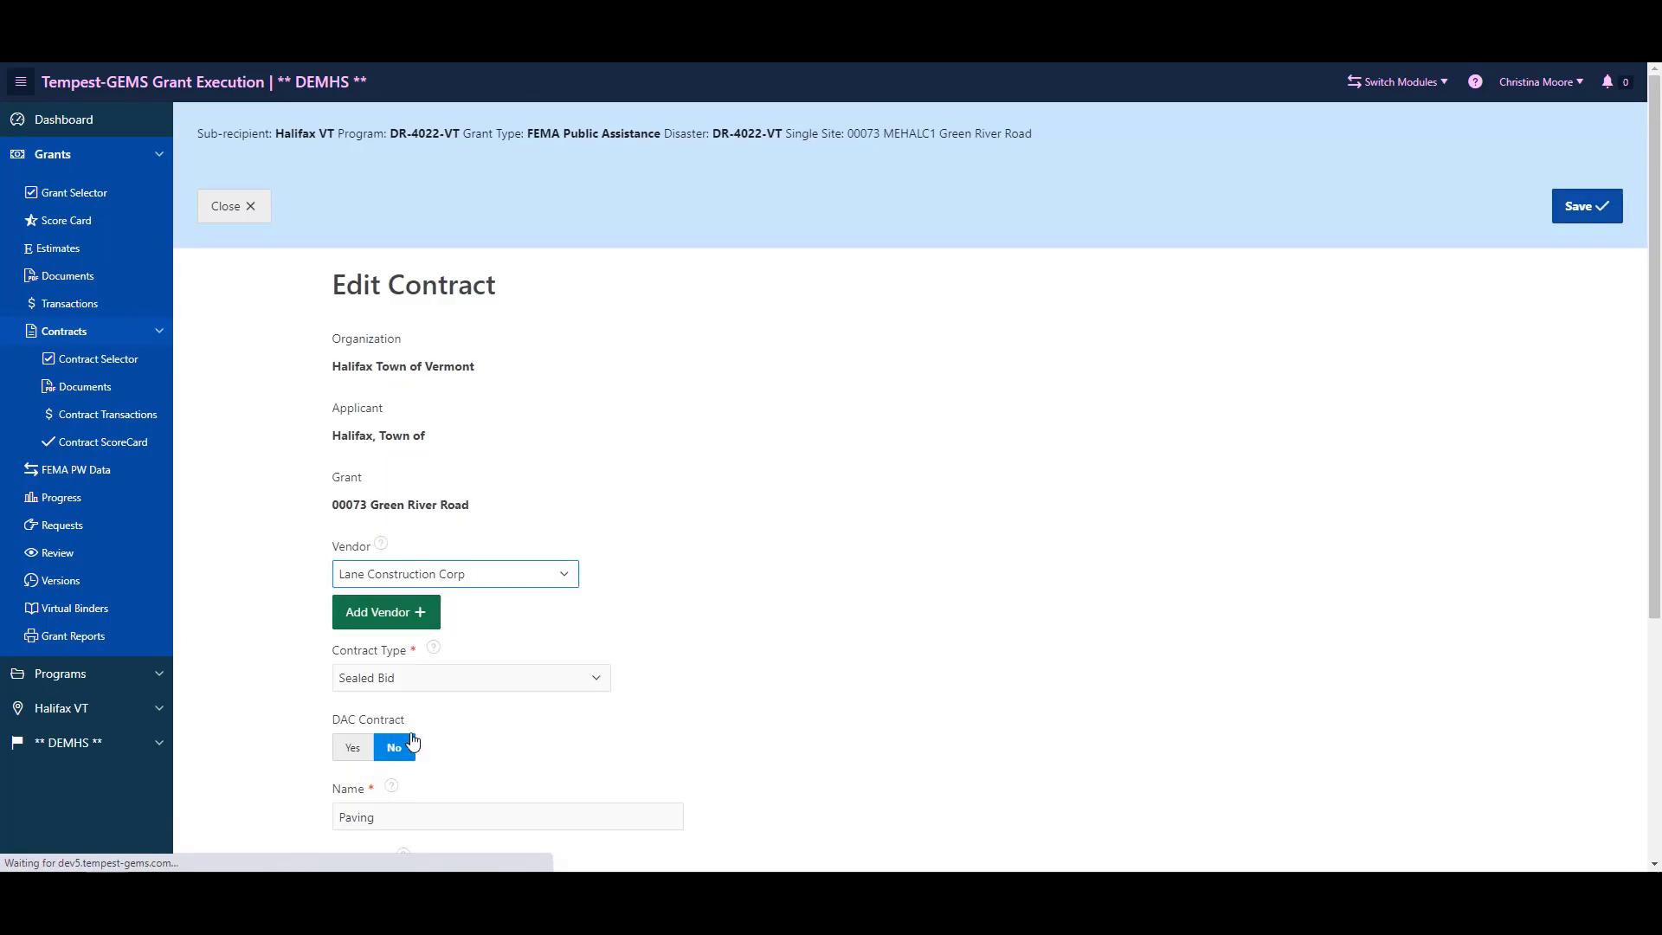
scroll(701, 492, "down", 2)
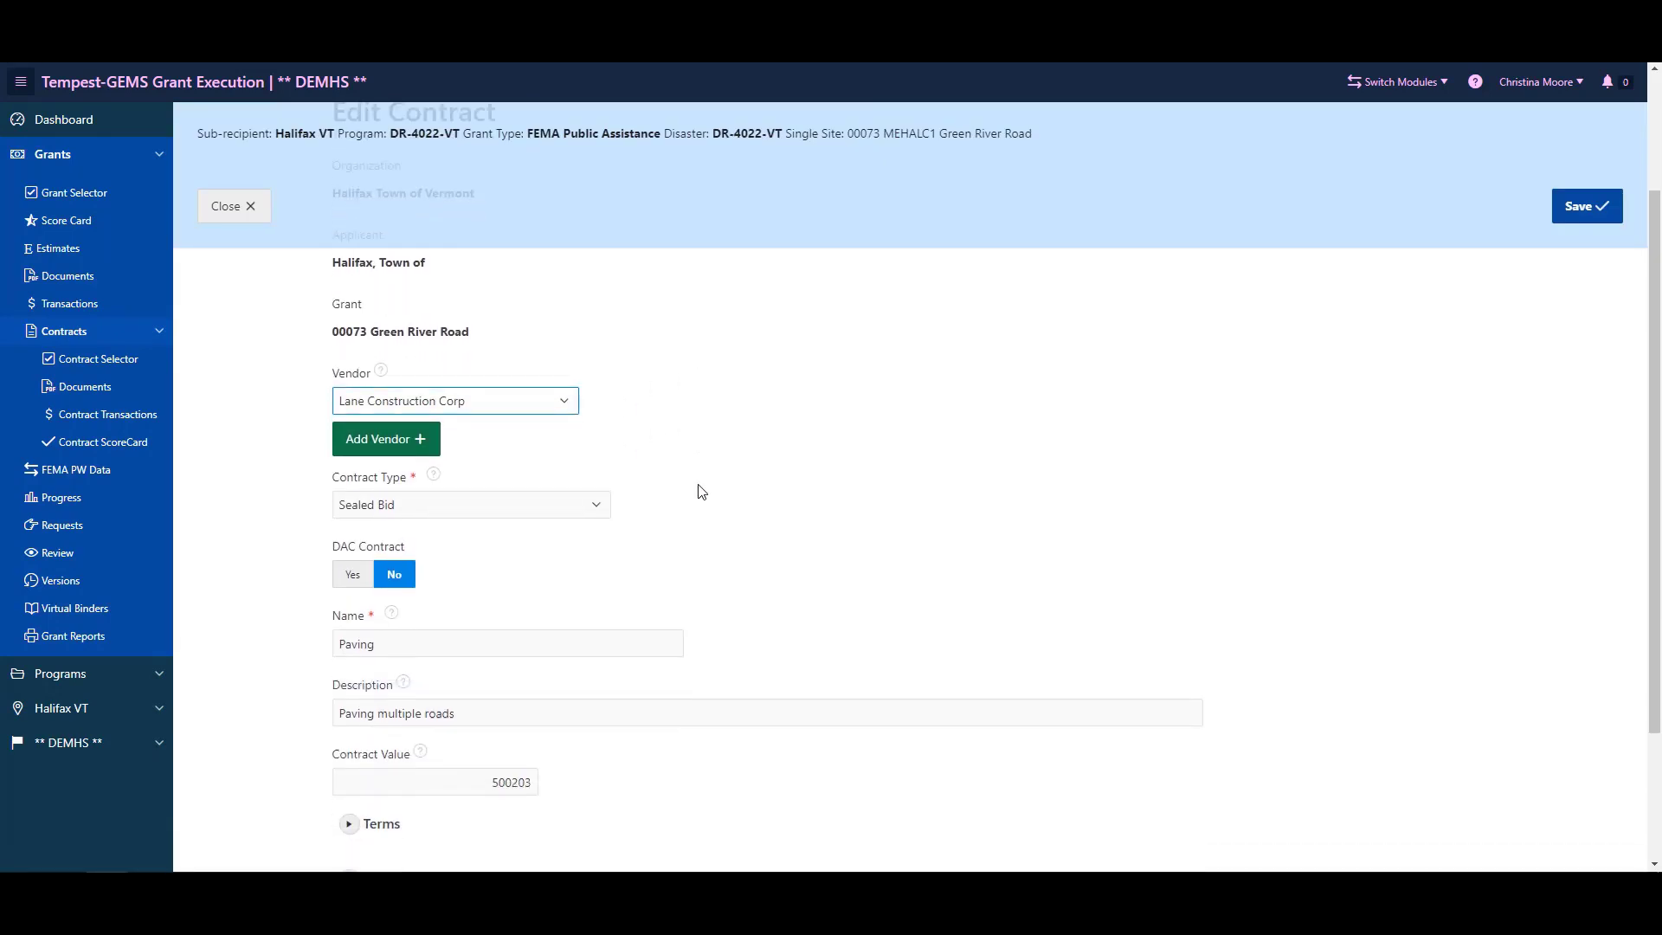
scroll(698, 487, "down", 2)
scroll(697, 485, "up", 4)
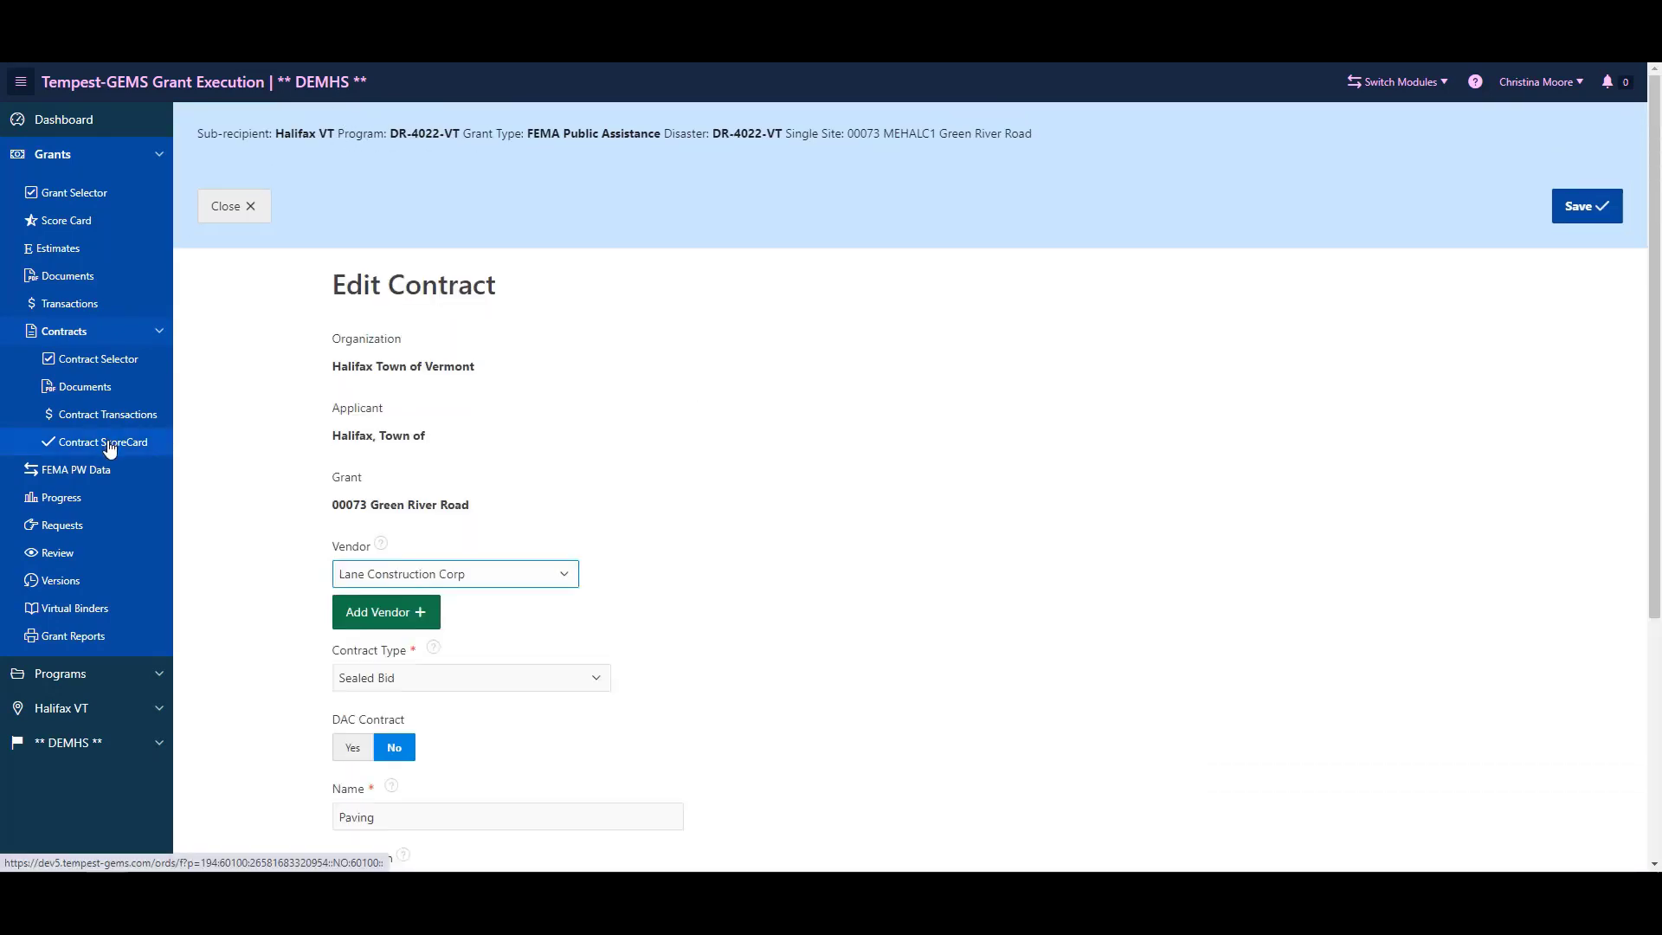
Open the Paving contract's ScoreCard and review its procurement document compliance checklist
left_click(108, 445)
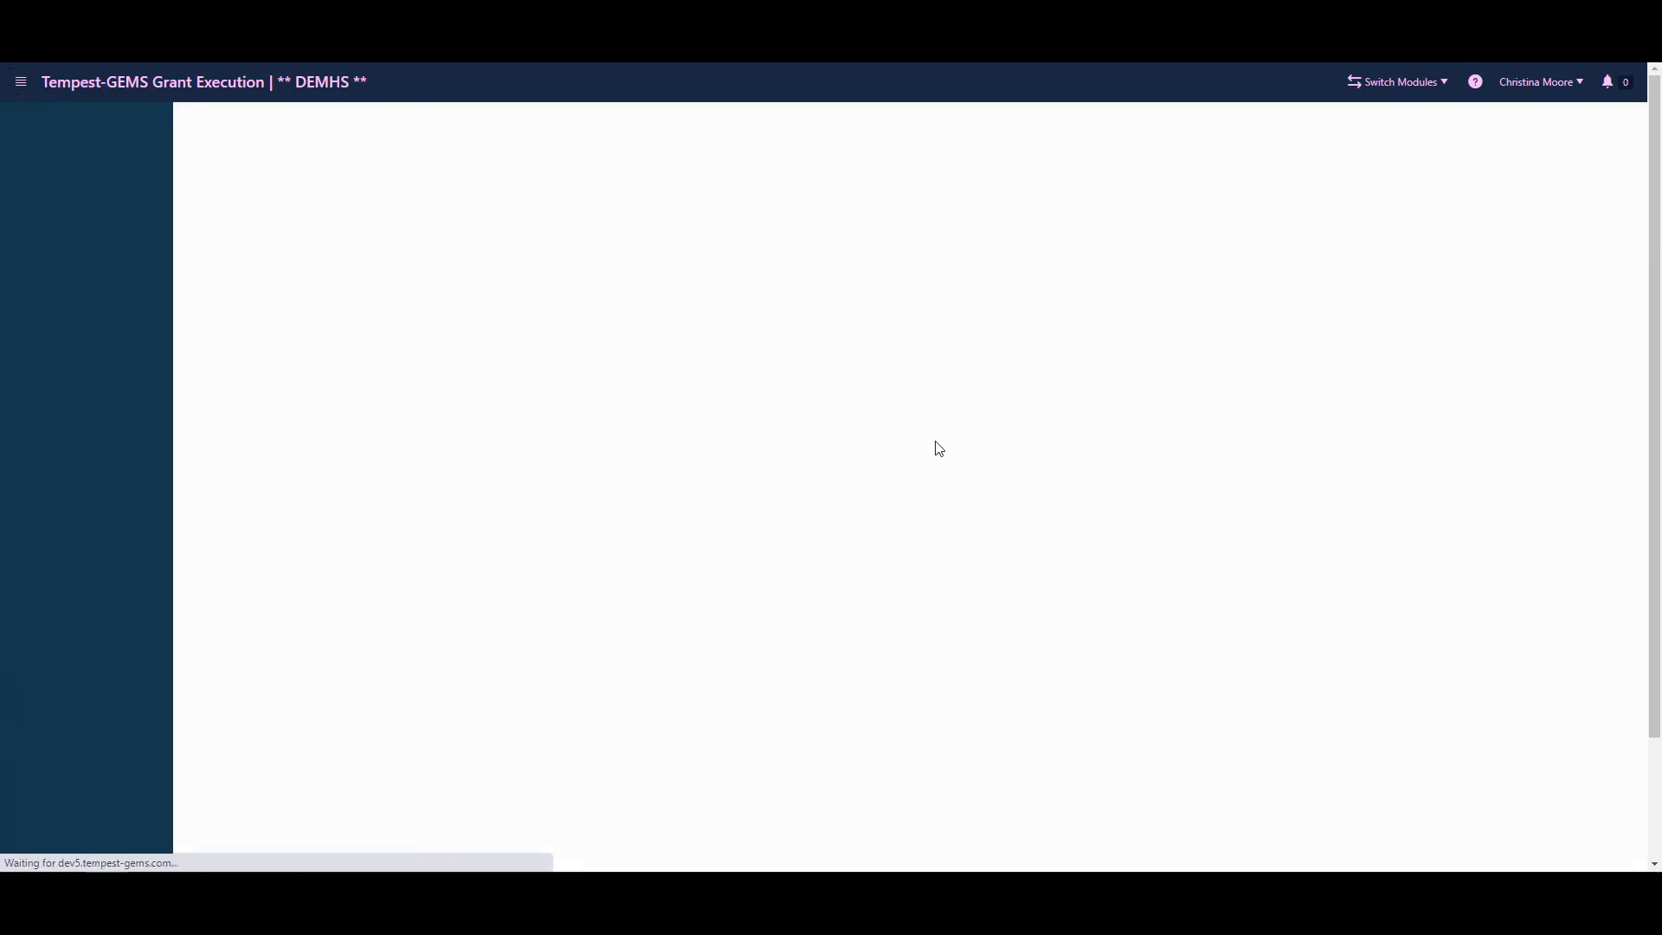
scroll(939, 449, "down", 1)
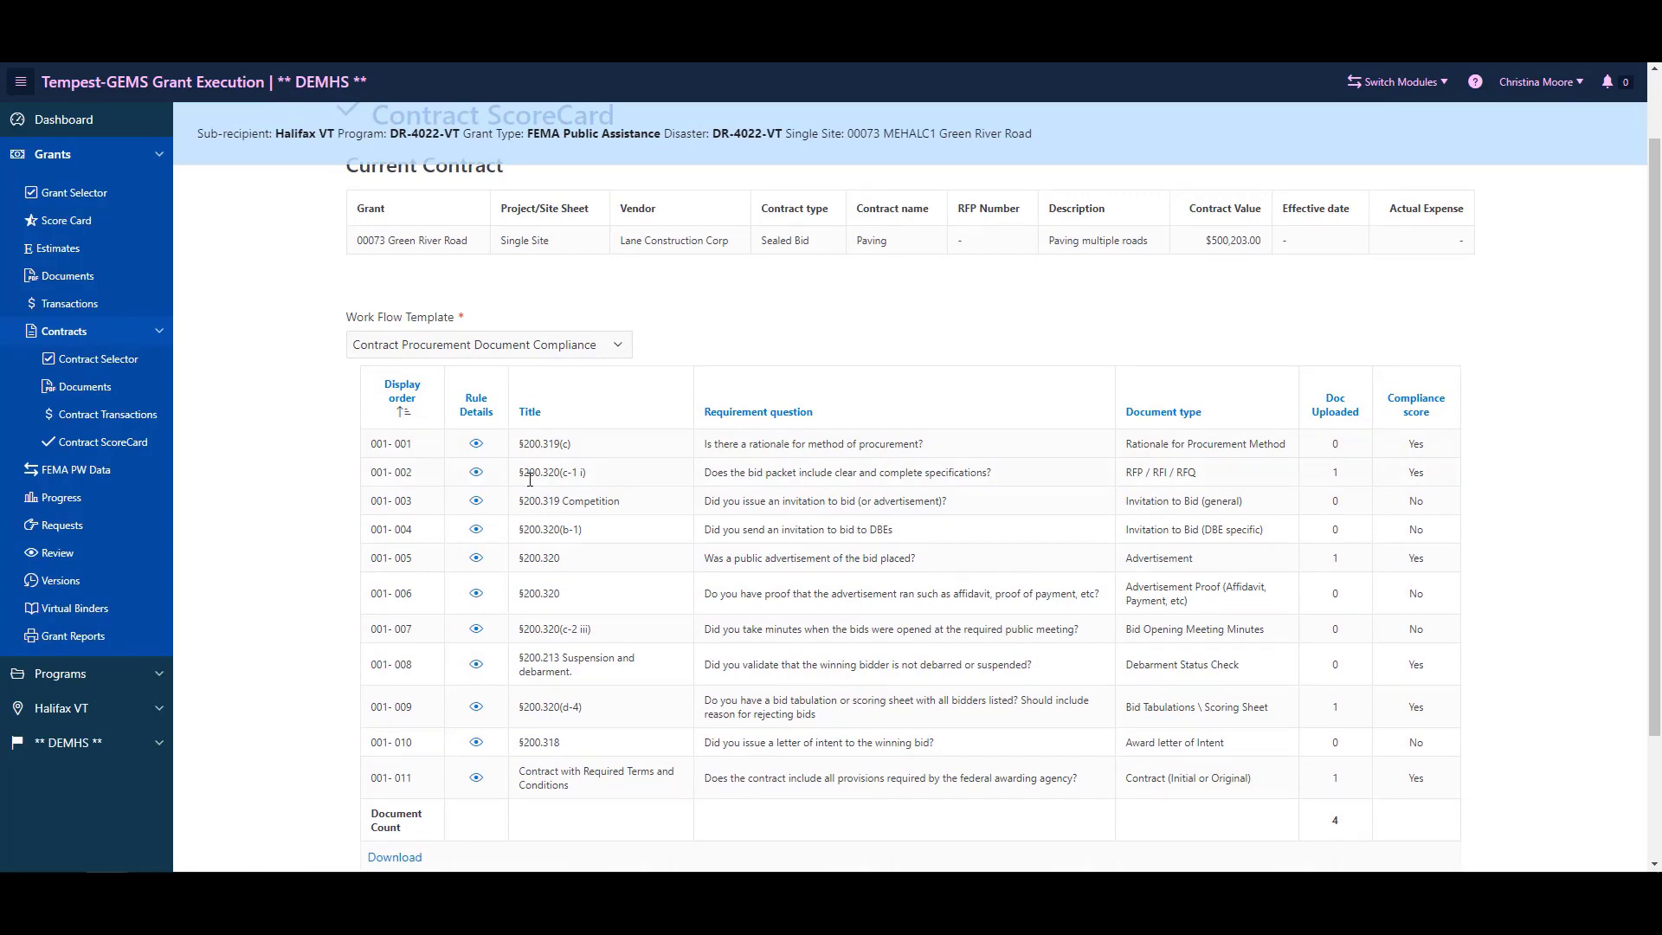
Check the Paving contract's ScoreCard document count and view the contract's documents and transactions
double_click(1331, 822)
left_click(79, 386)
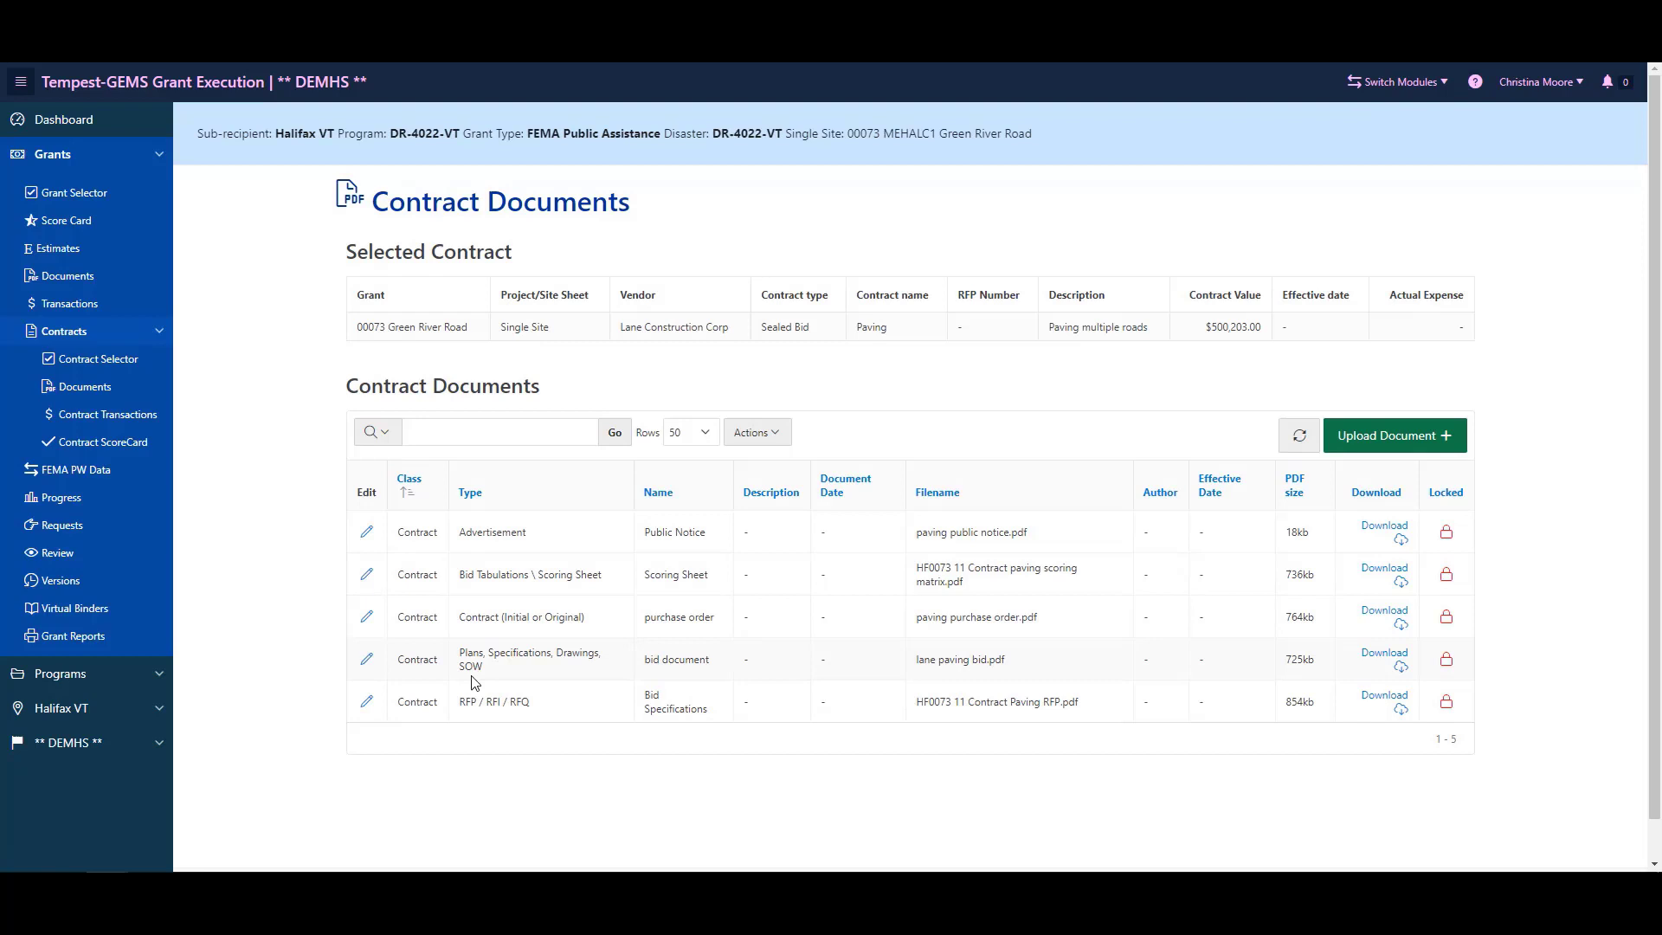
left_click(86, 414)
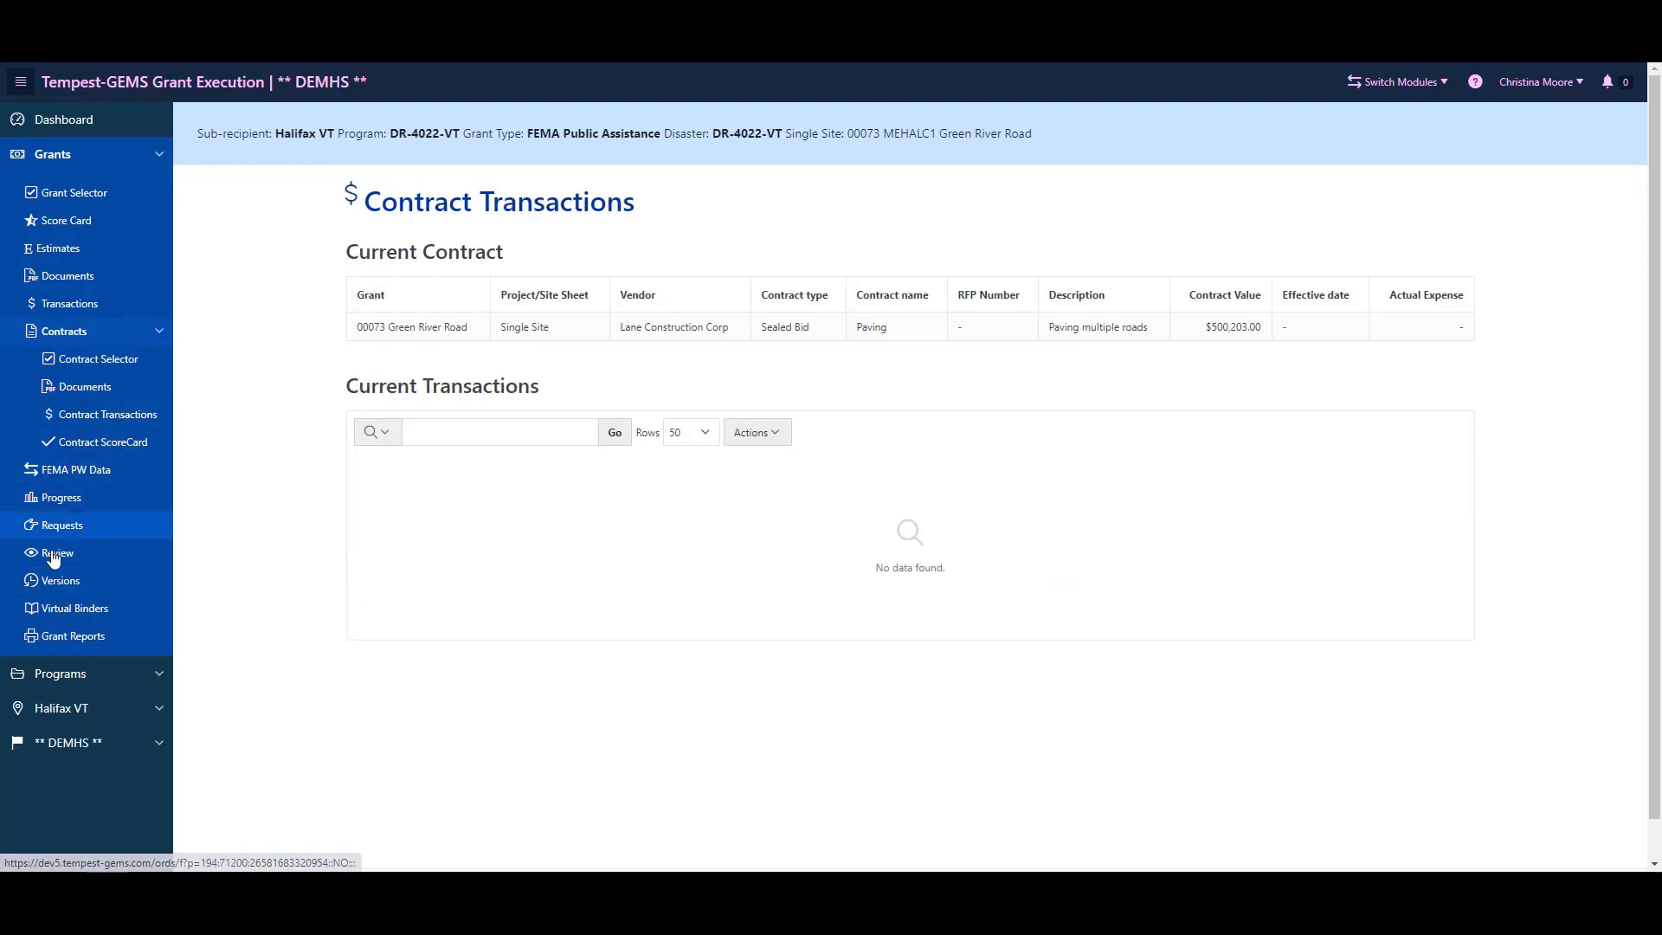
Open the Green River Rd Close Out Book virtual binder and review its document outline
left_click(81, 611)
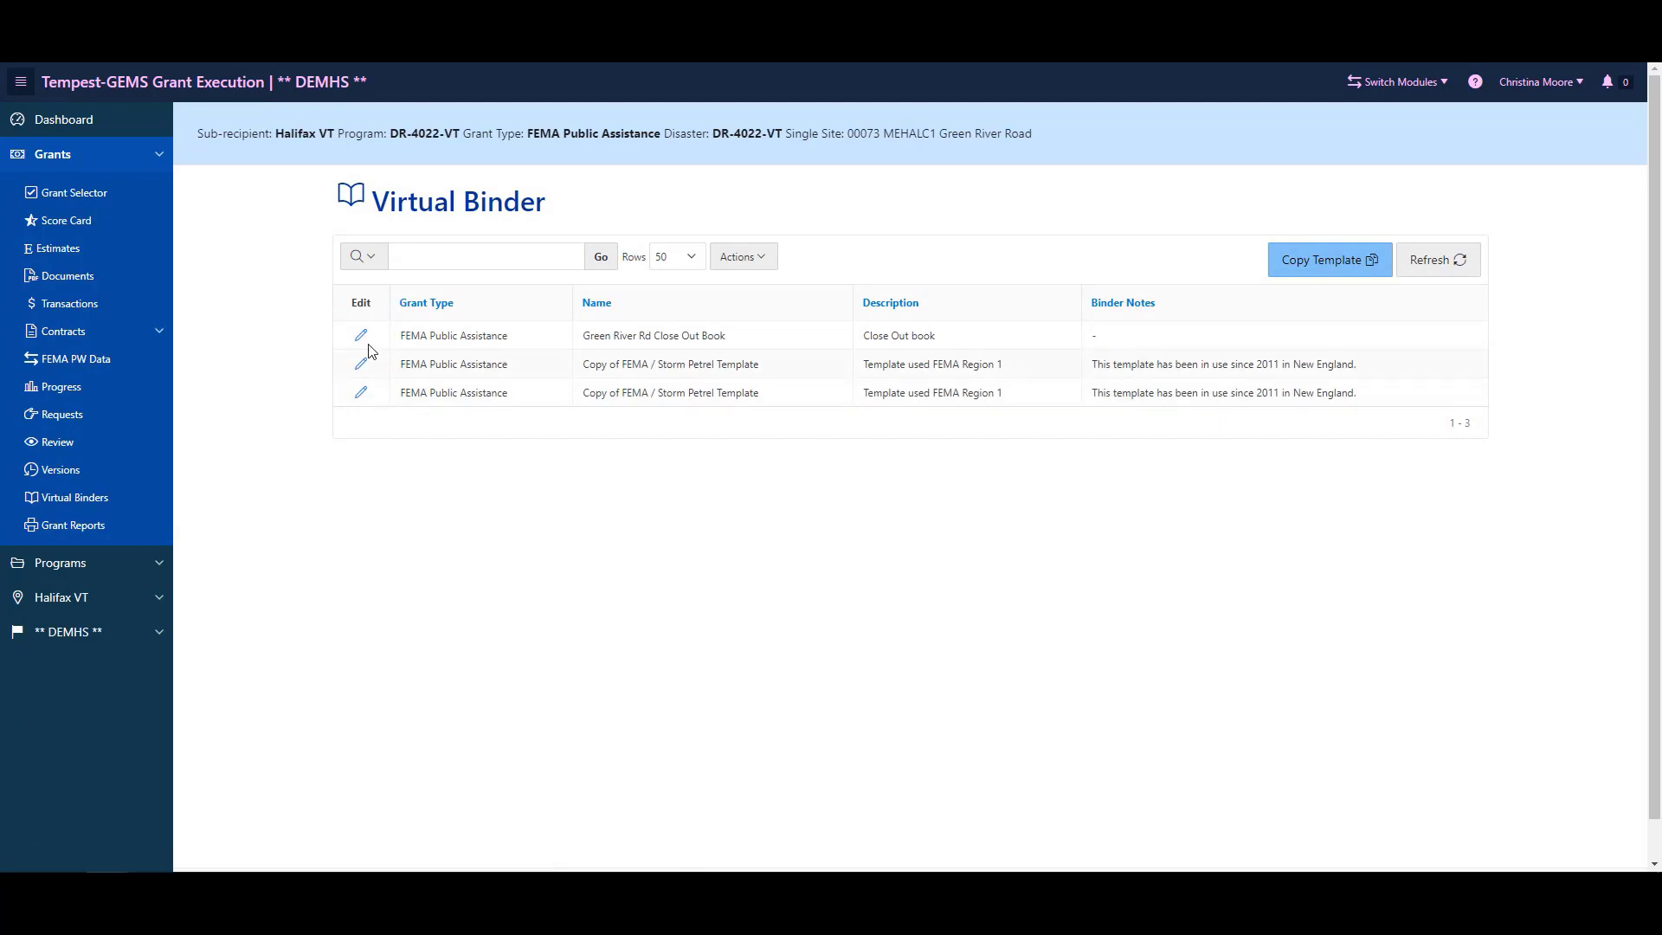
left_click(361, 339)
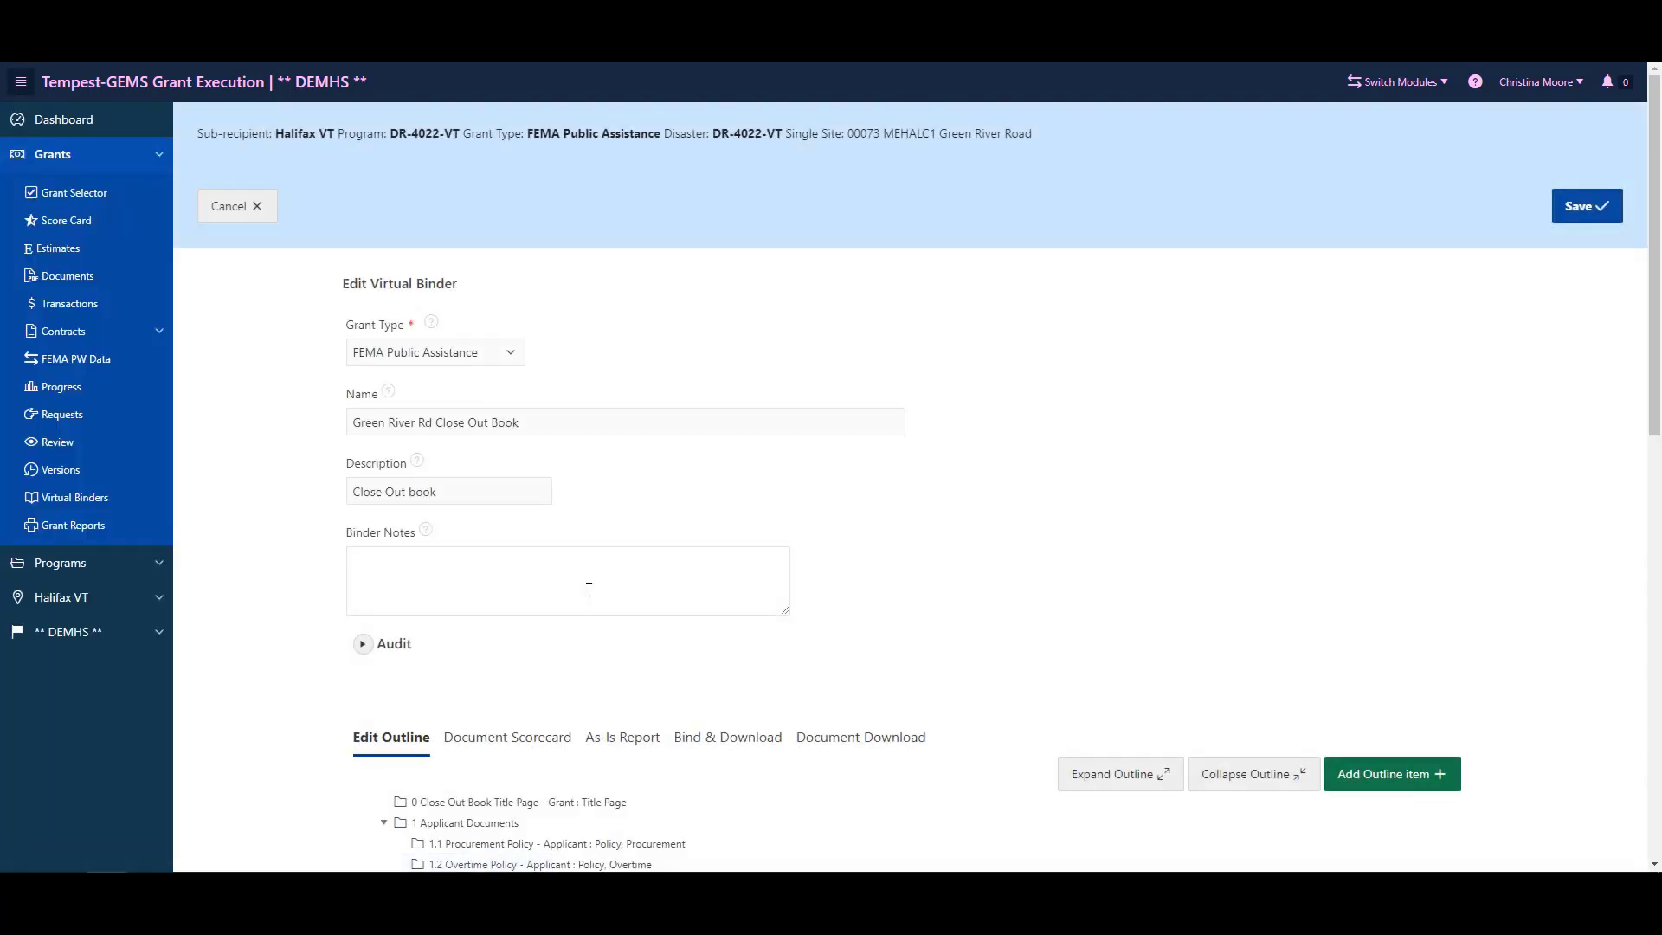
scroll(588, 589, "down", 5)
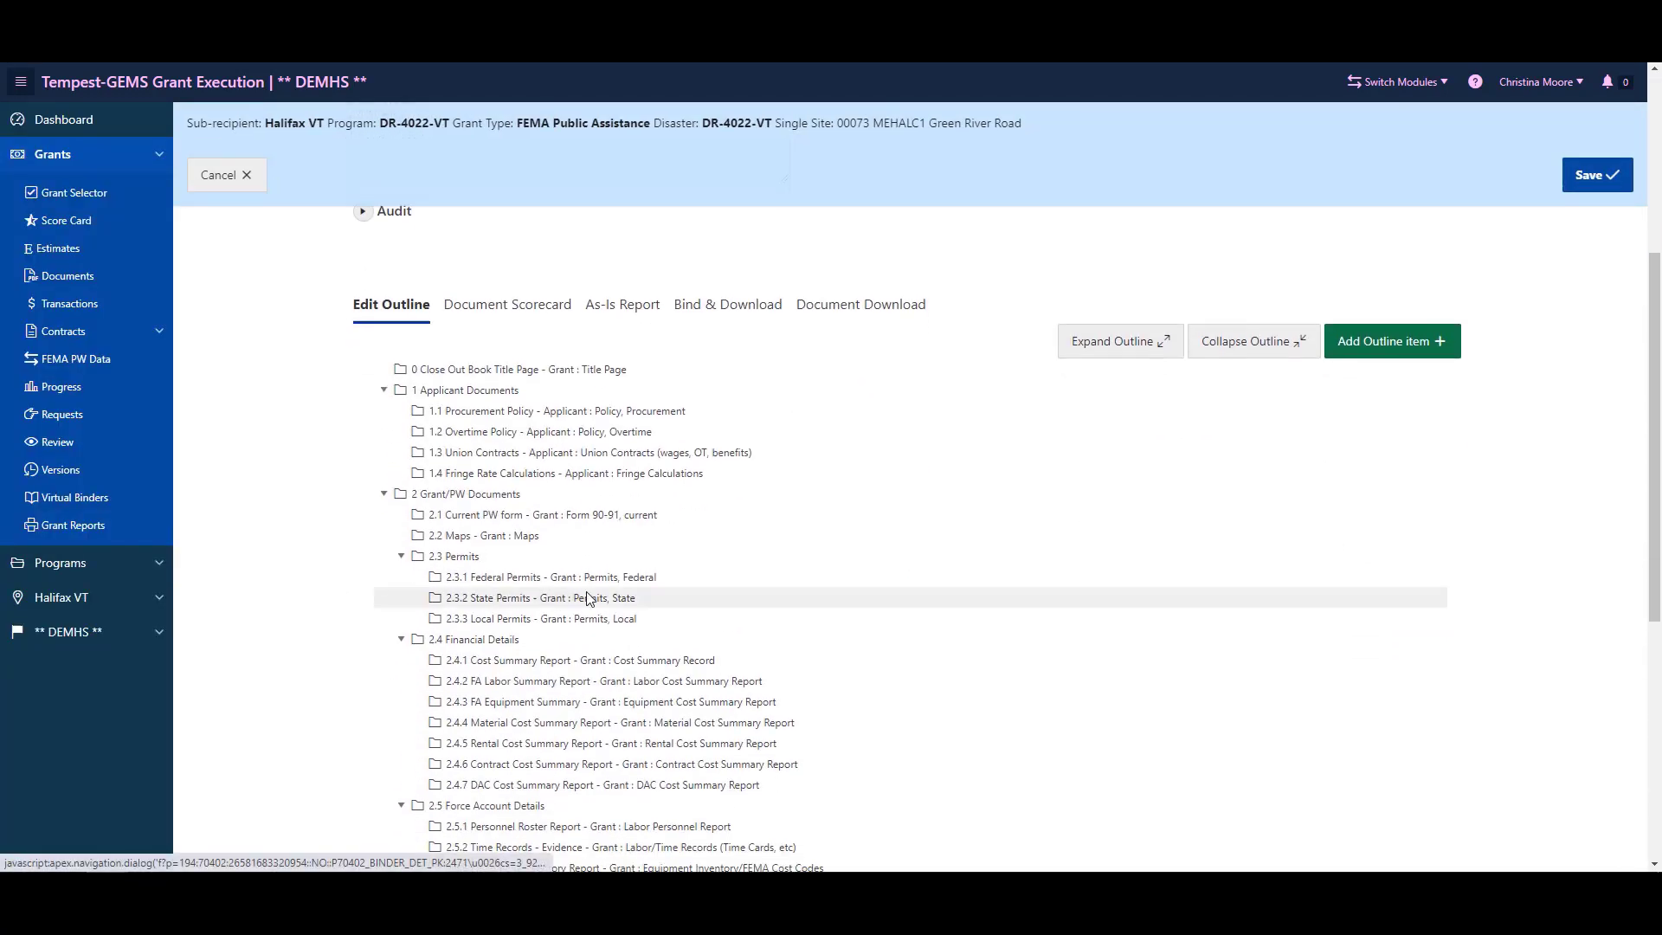
Review the close out binder's Document Scorecard for included, total and candidate documents per outline item
left_click(526, 313)
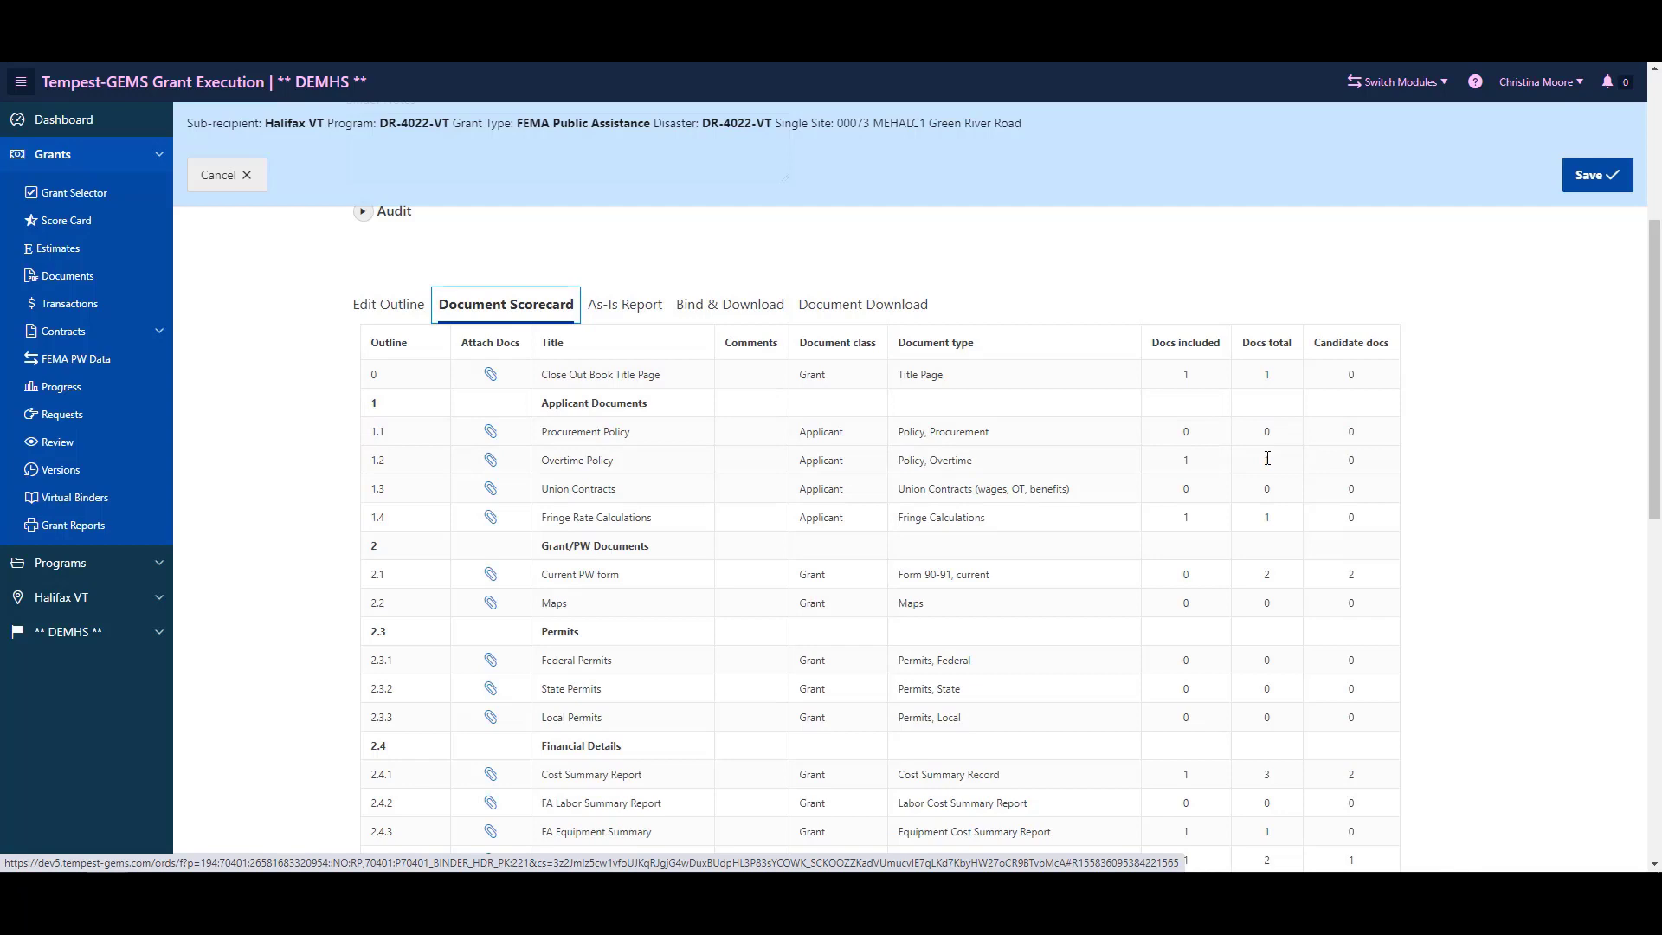
scroll(1269, 537, "down", 1)
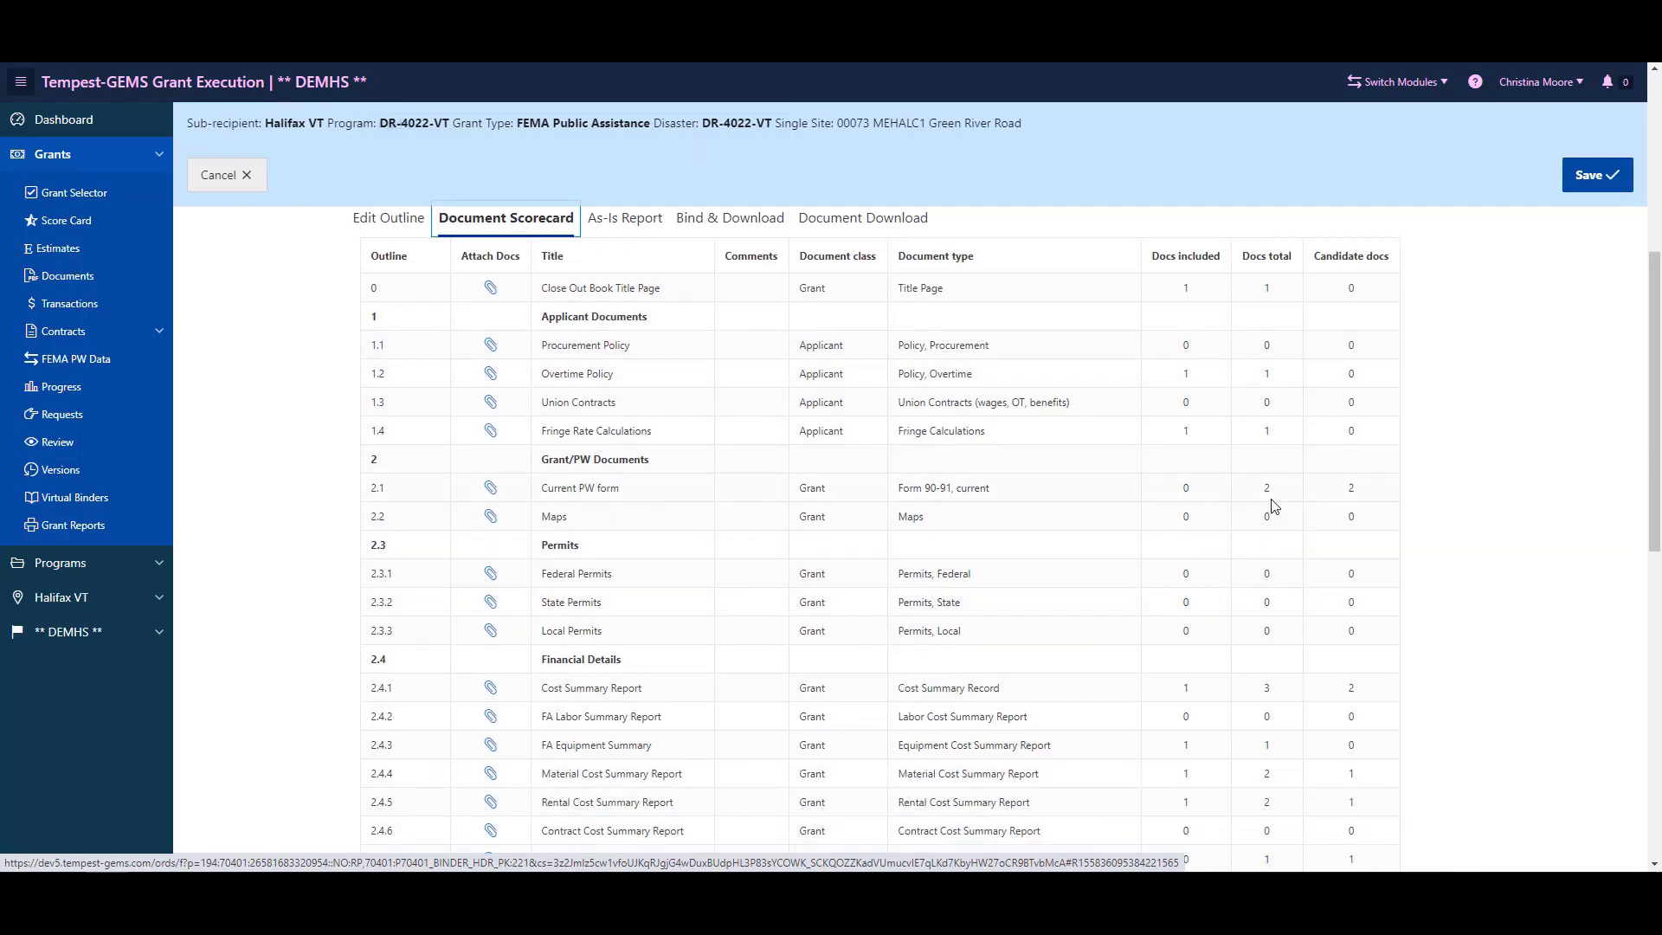
scroll(1170, 495, "up", 2)
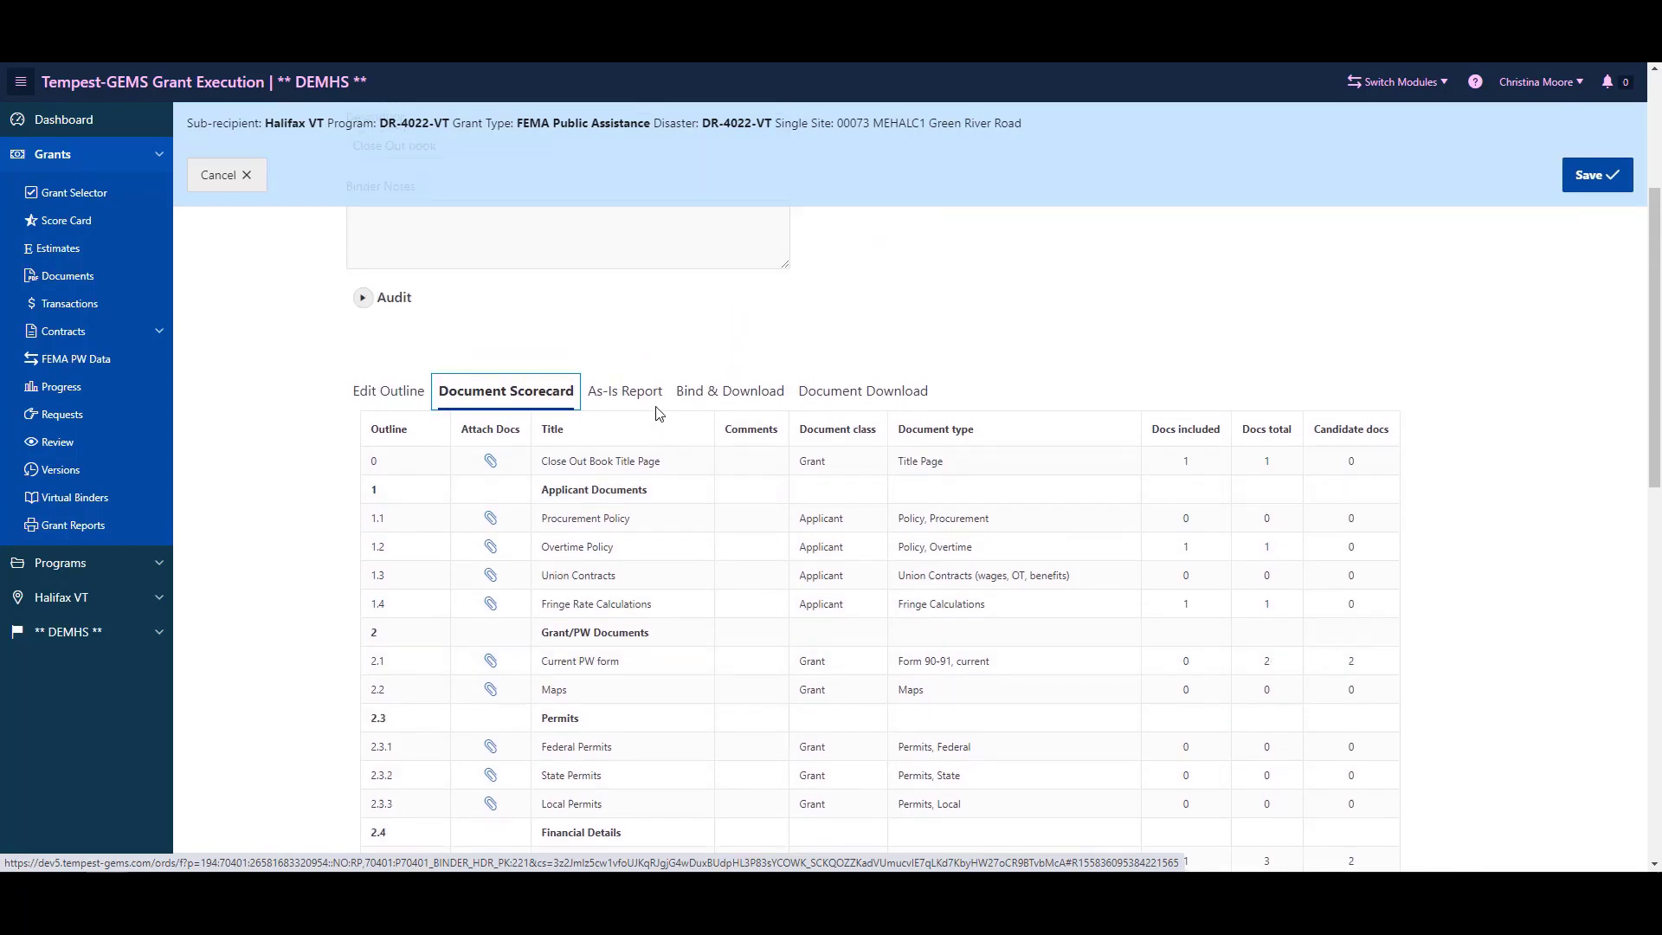
View the binder's As-Is Report and the binder format choices offered under Bind & Download
left_click(632, 390)
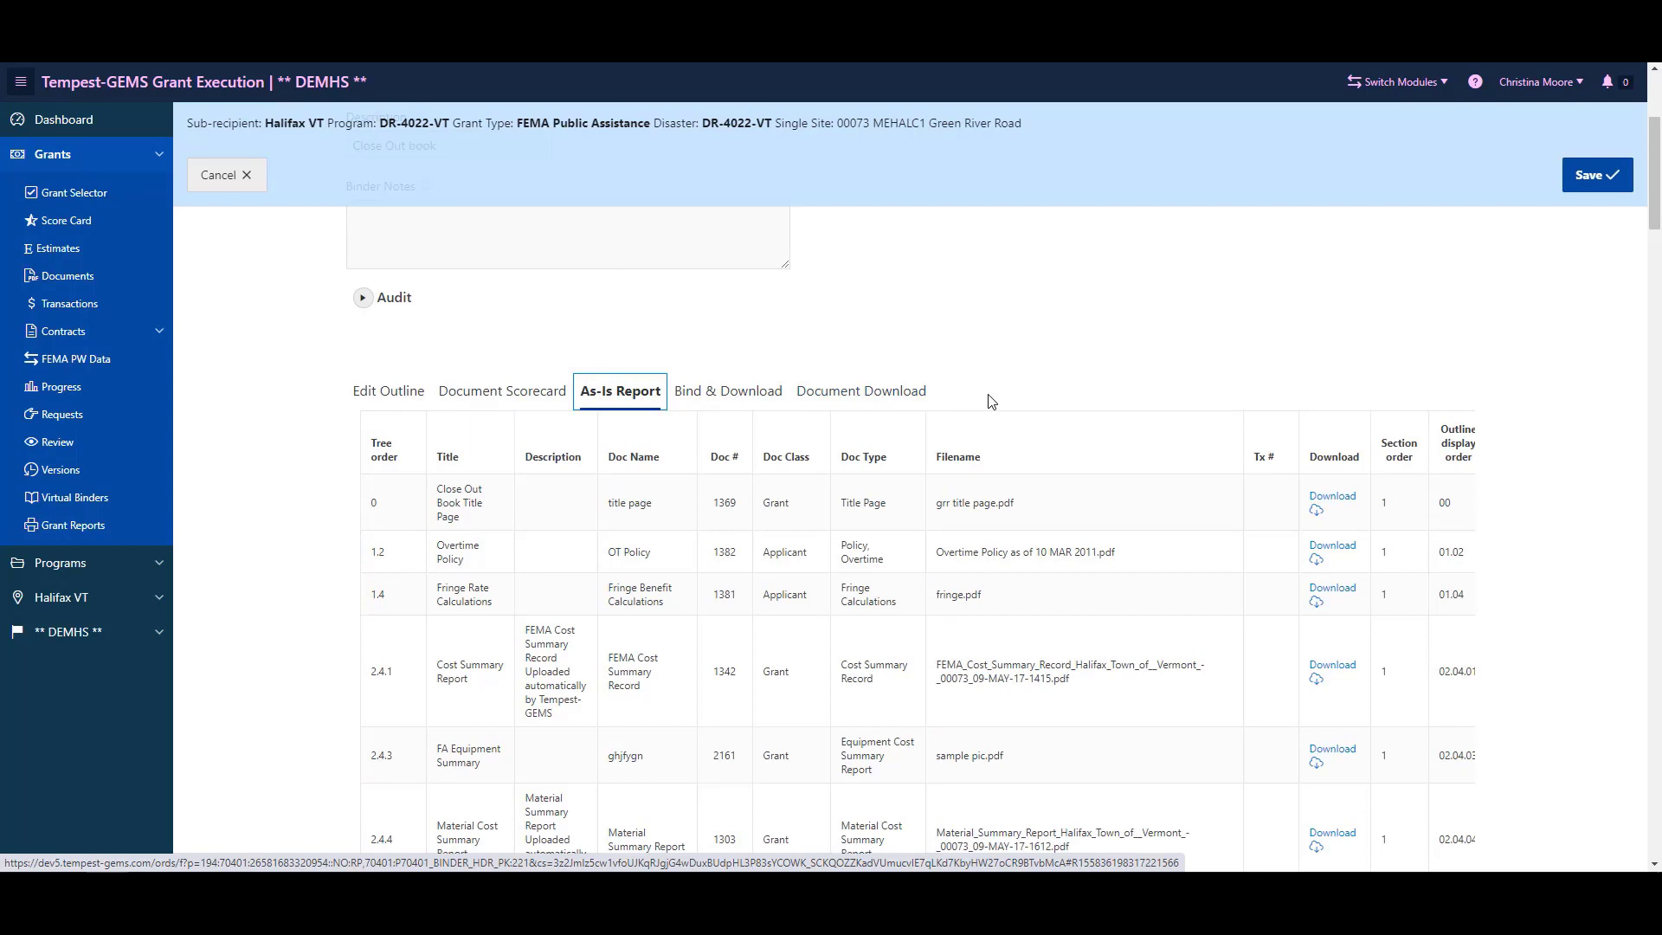
left_click(727, 398)
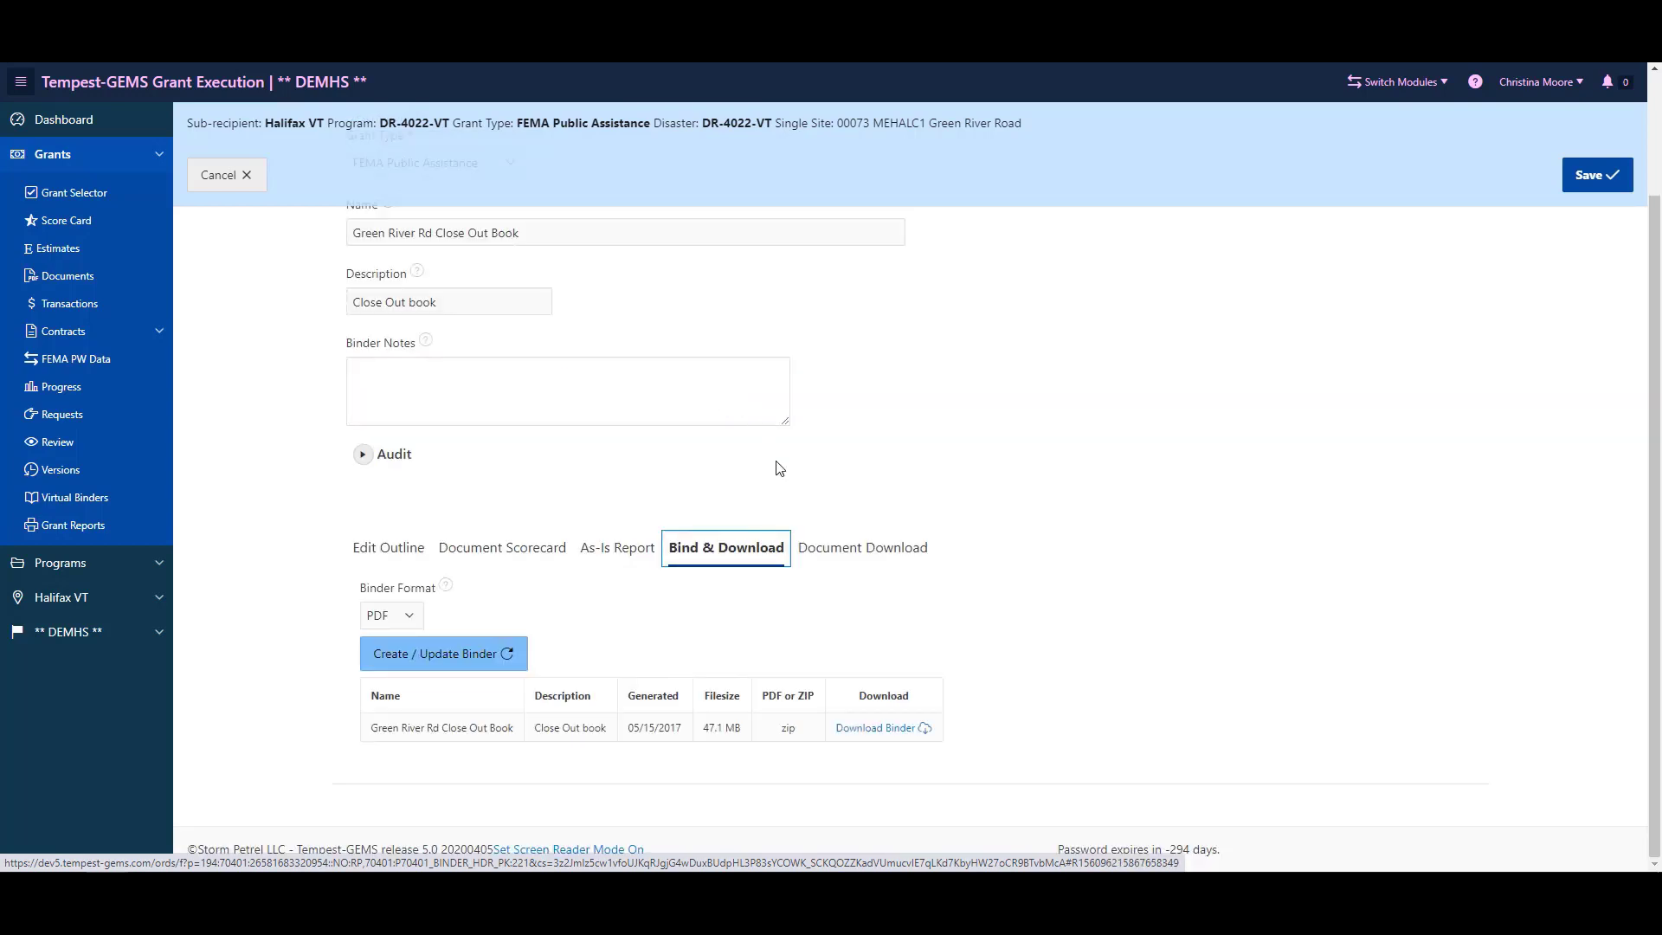
left_click(403, 619)
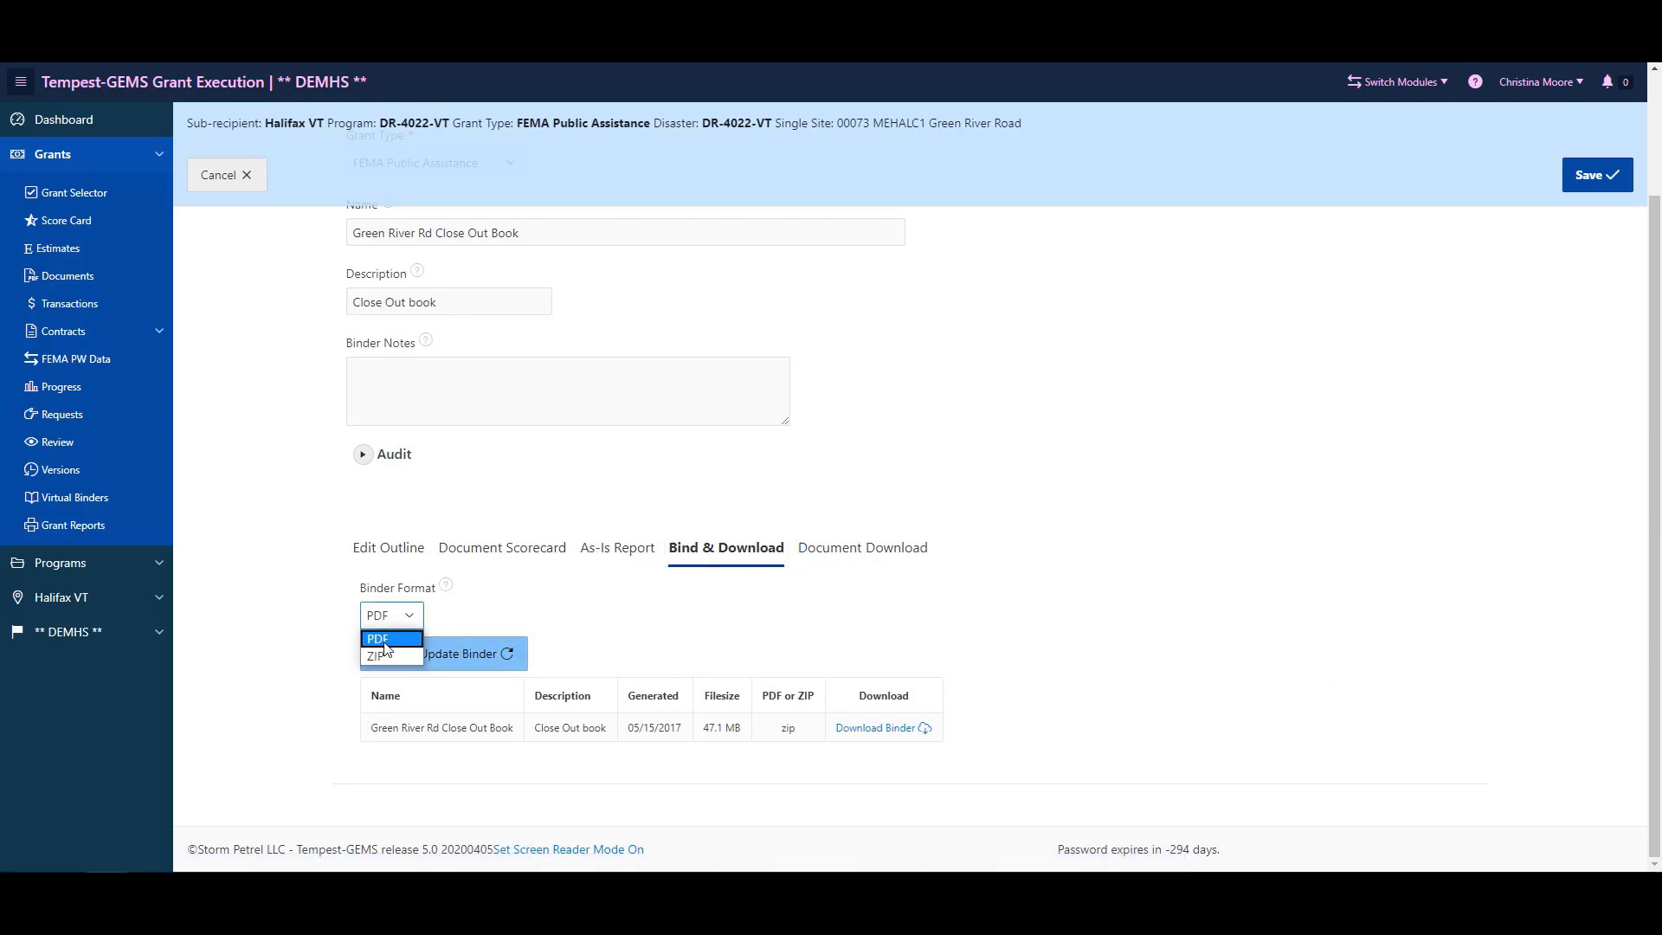
left_click(507, 609)
View the available grant reports and the Halifax VT applicant page with its summary of records
left_click(76, 526)
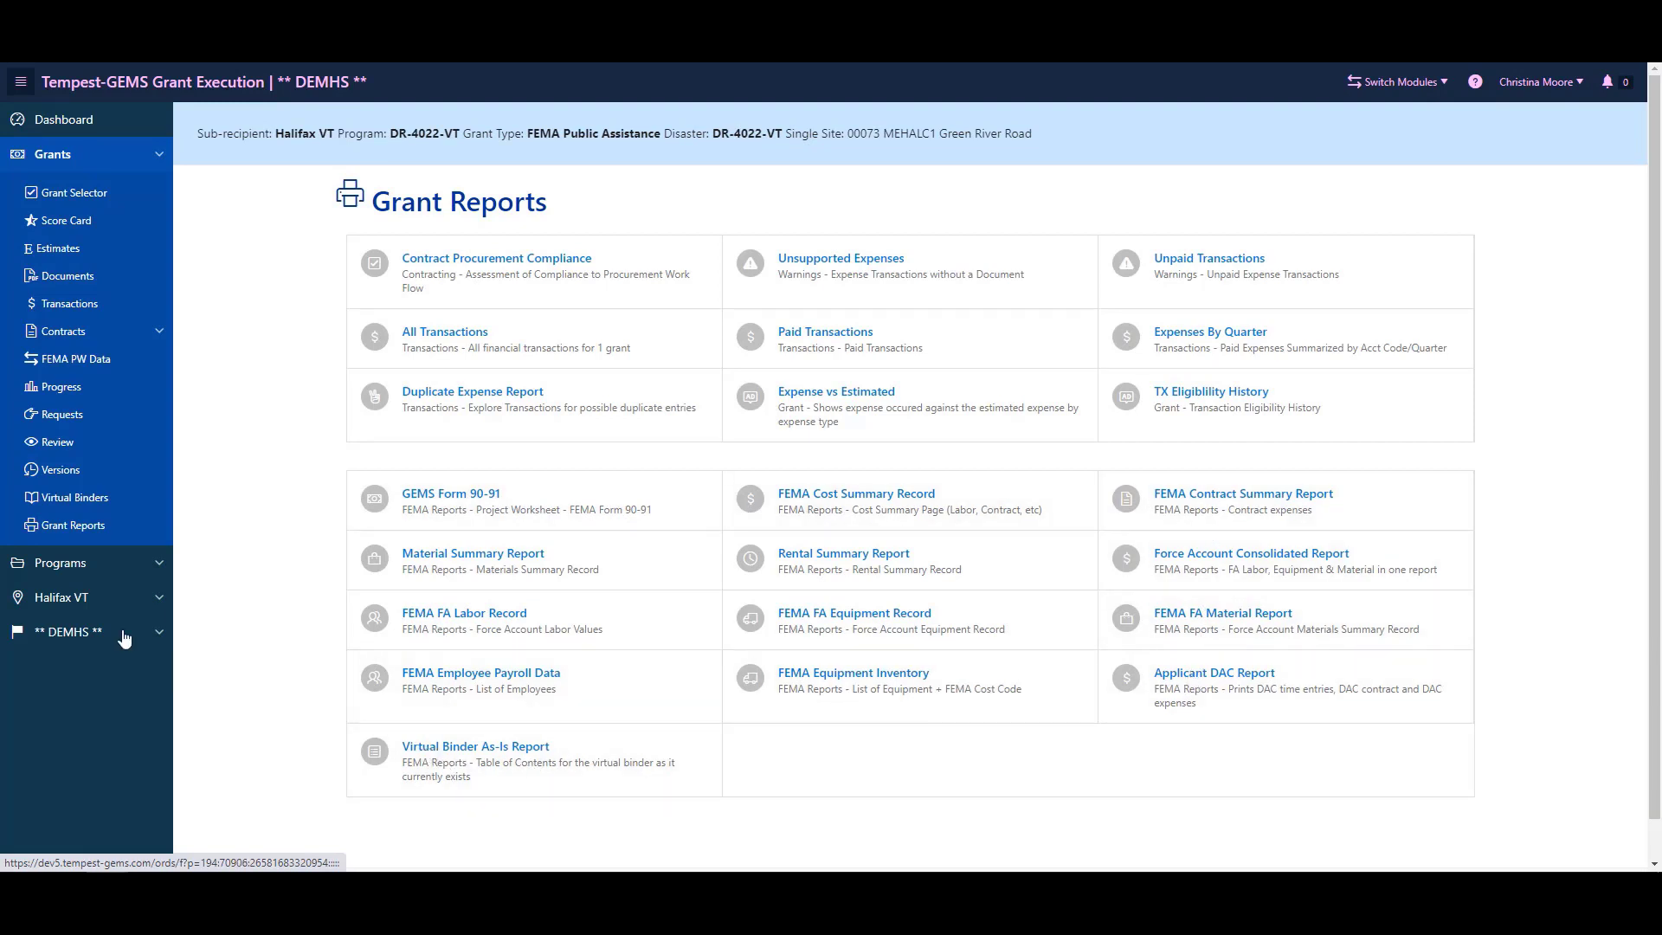
left_click(110, 599)
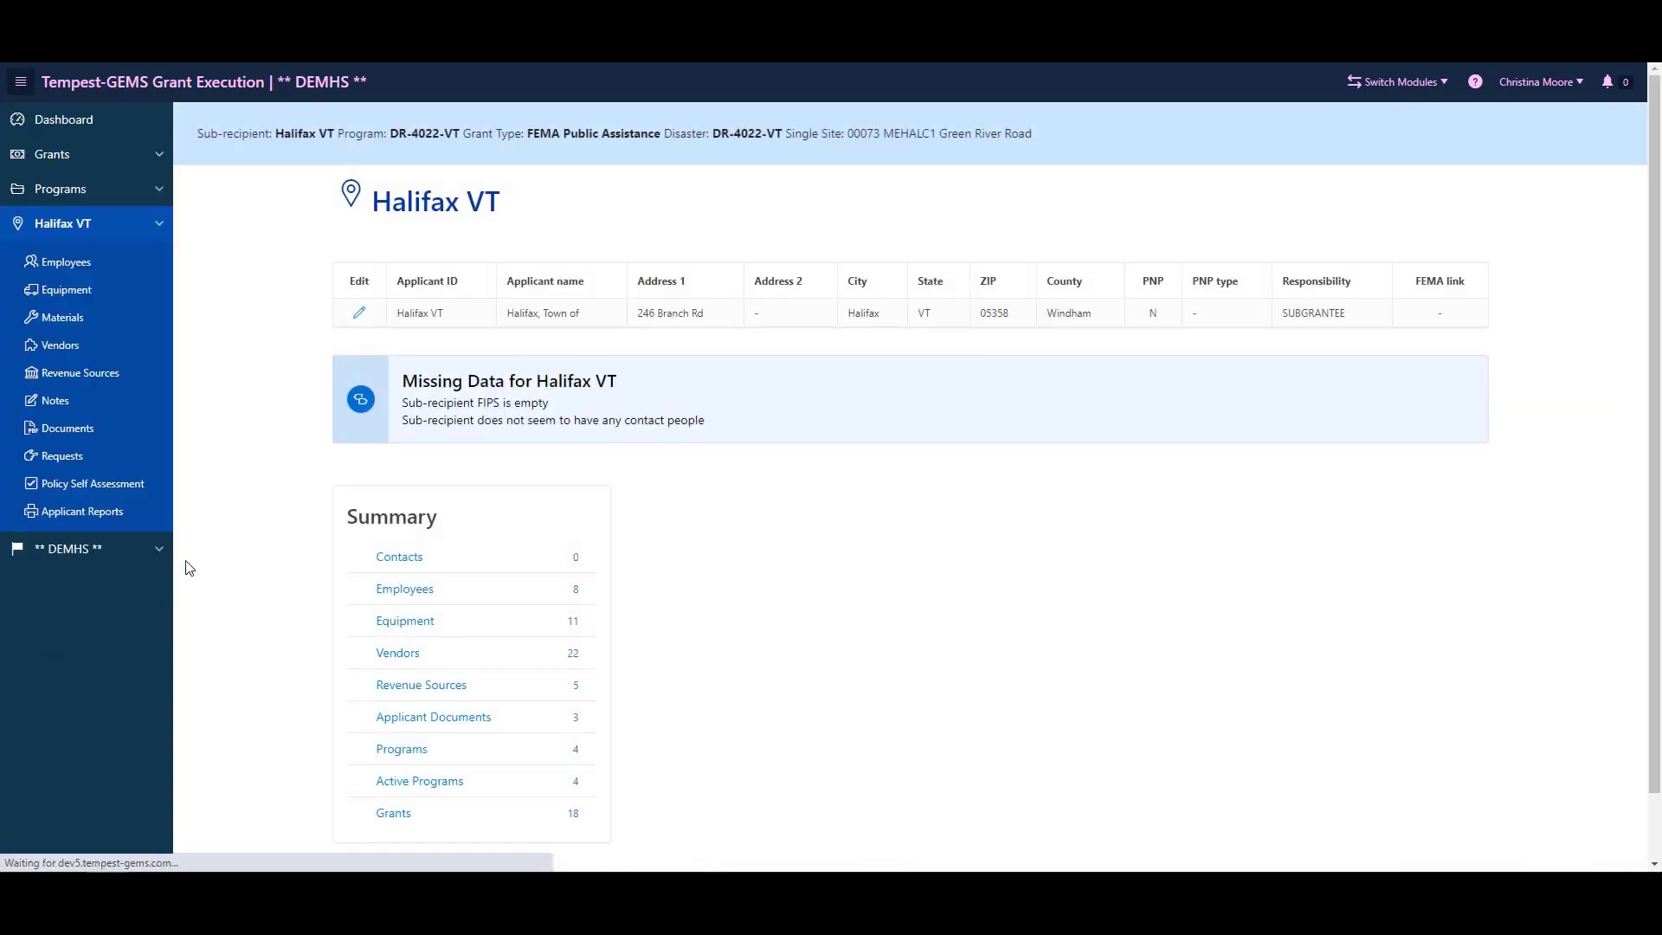
scroll(610, 557, "down", 1)
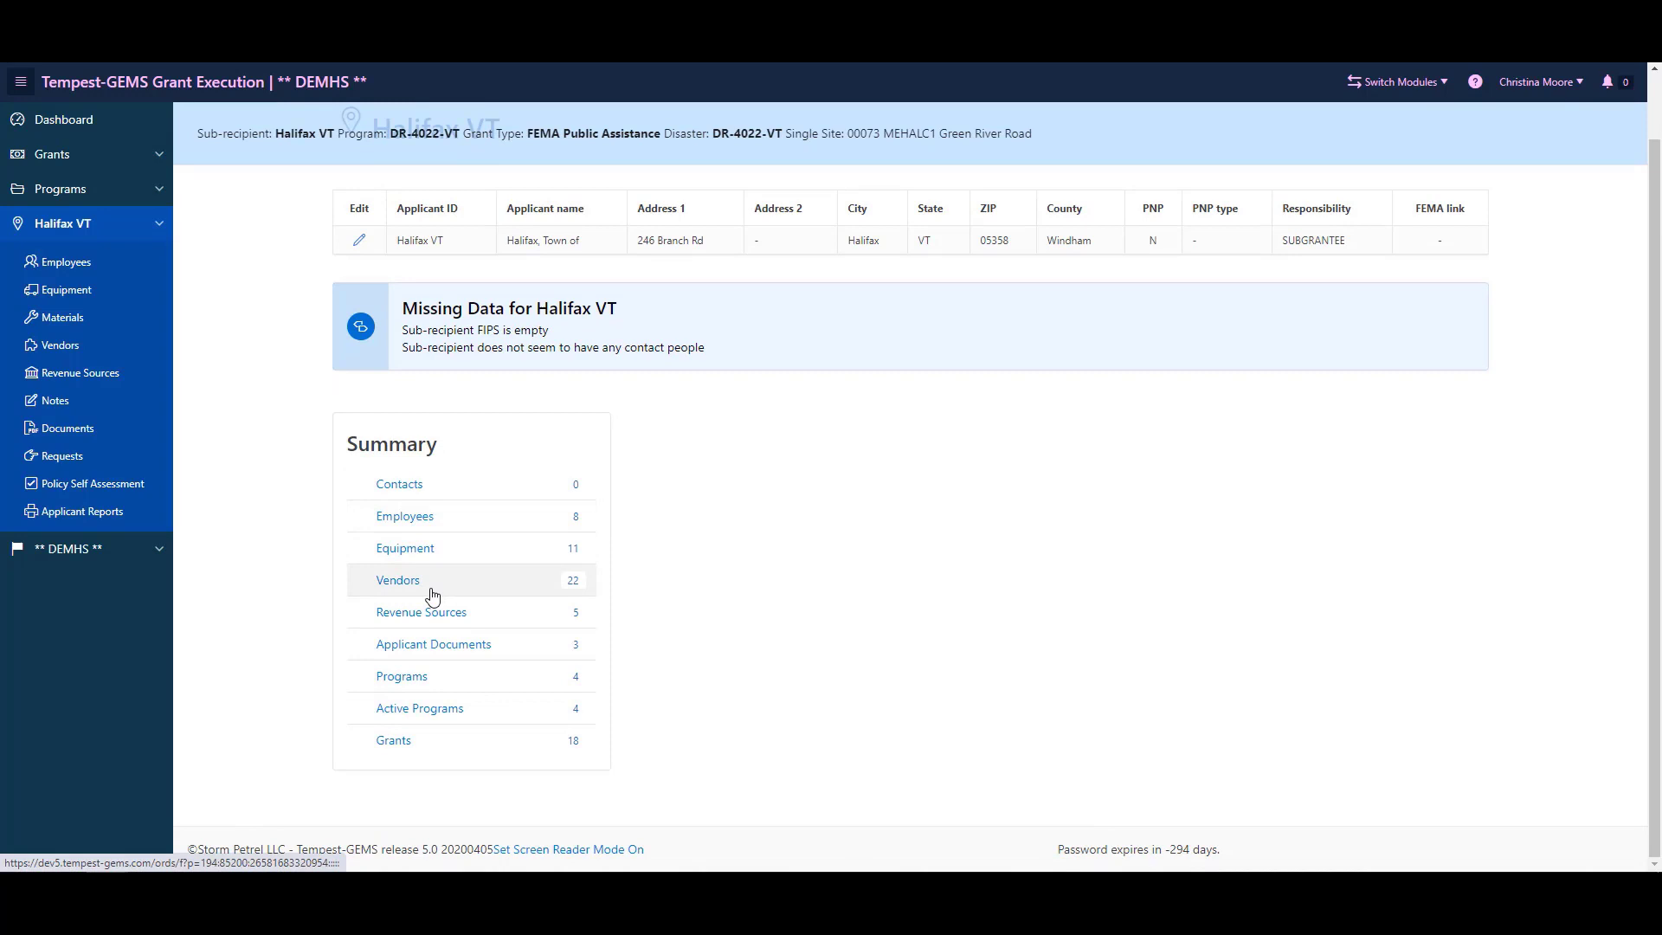
Open Halifax VT's employee list and review the Head Honcho employee's profile and pay rates
left_click(404, 519)
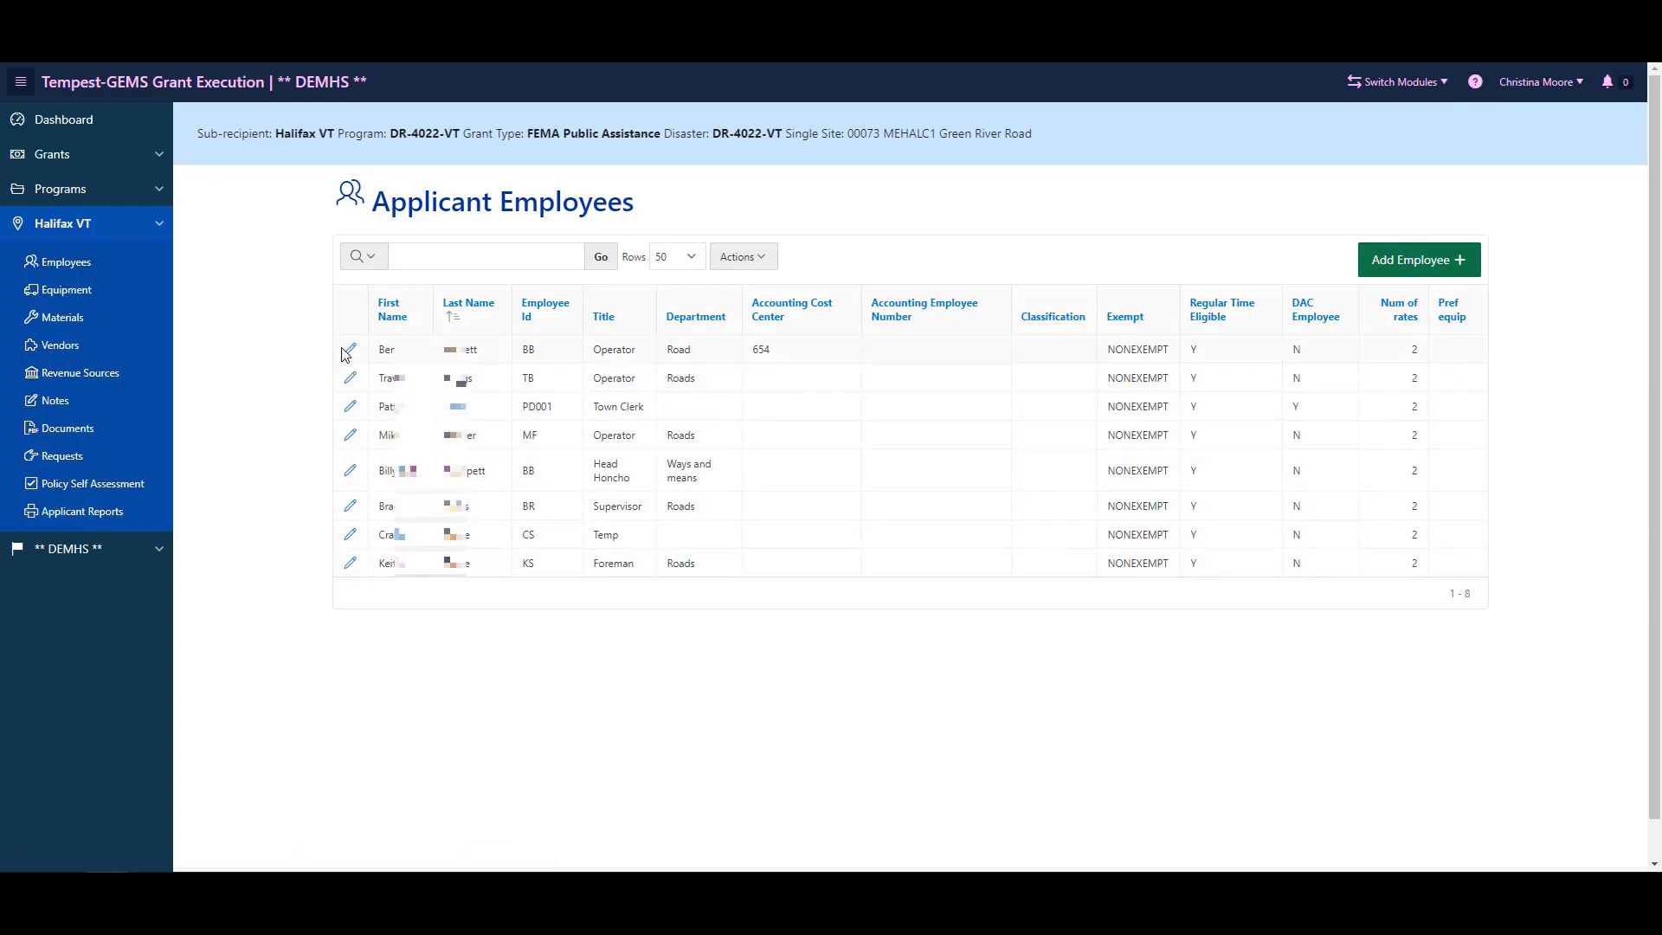
left_click(351, 470)
scroll(742, 578, "down", 3)
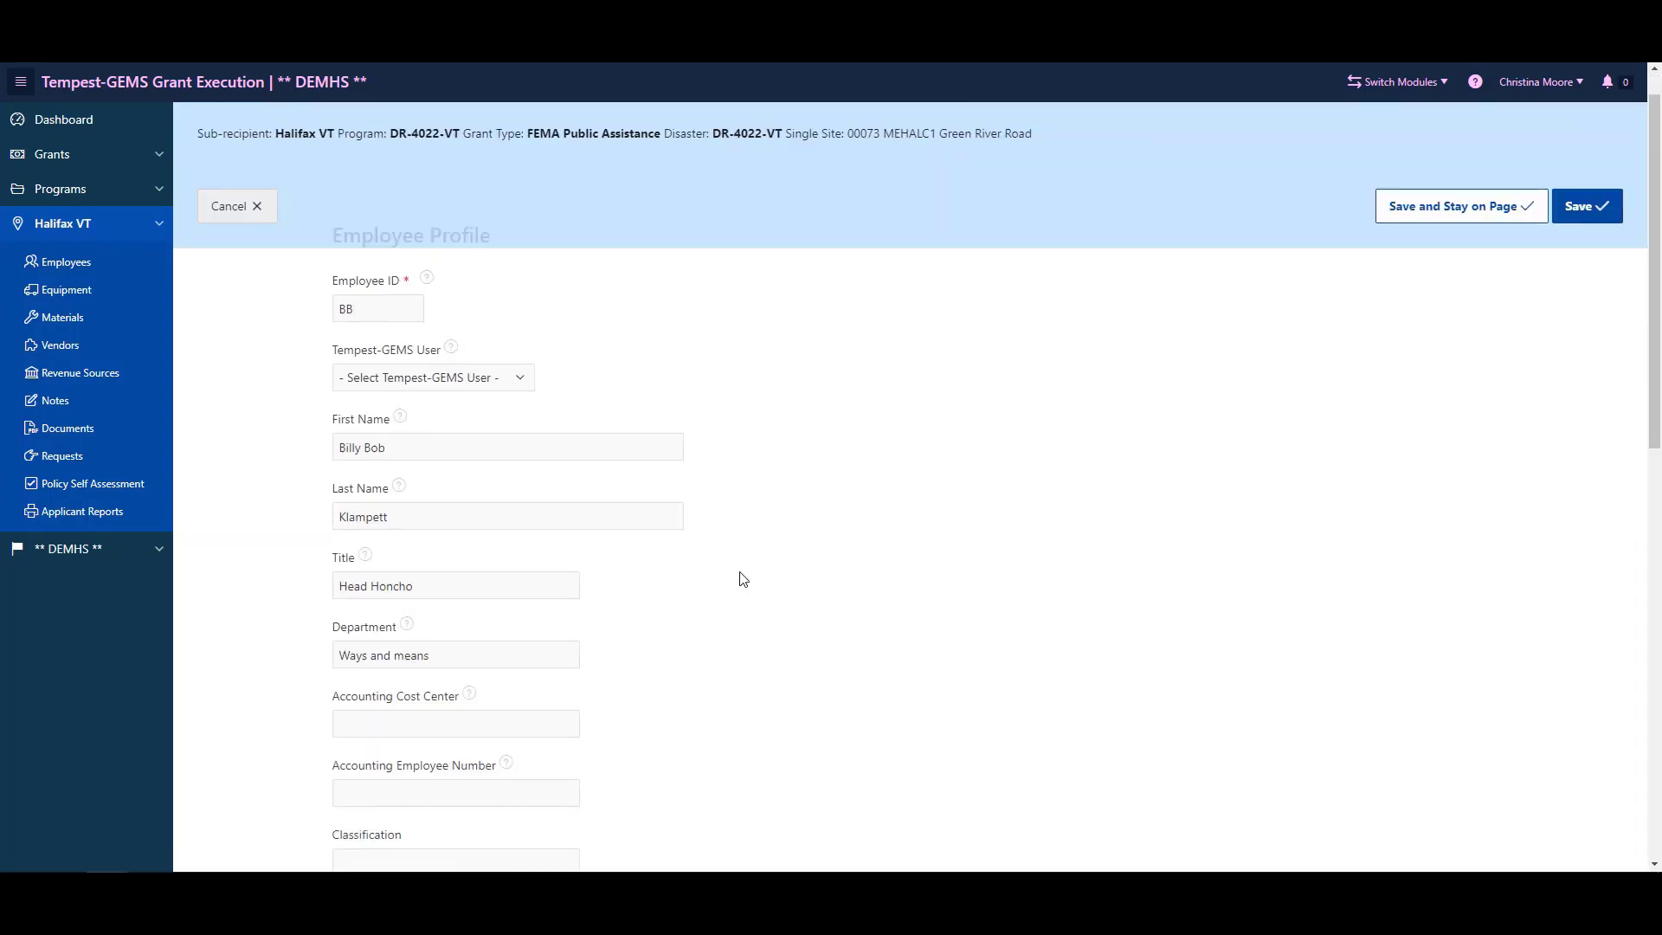
scroll(741, 578, "down", 8)
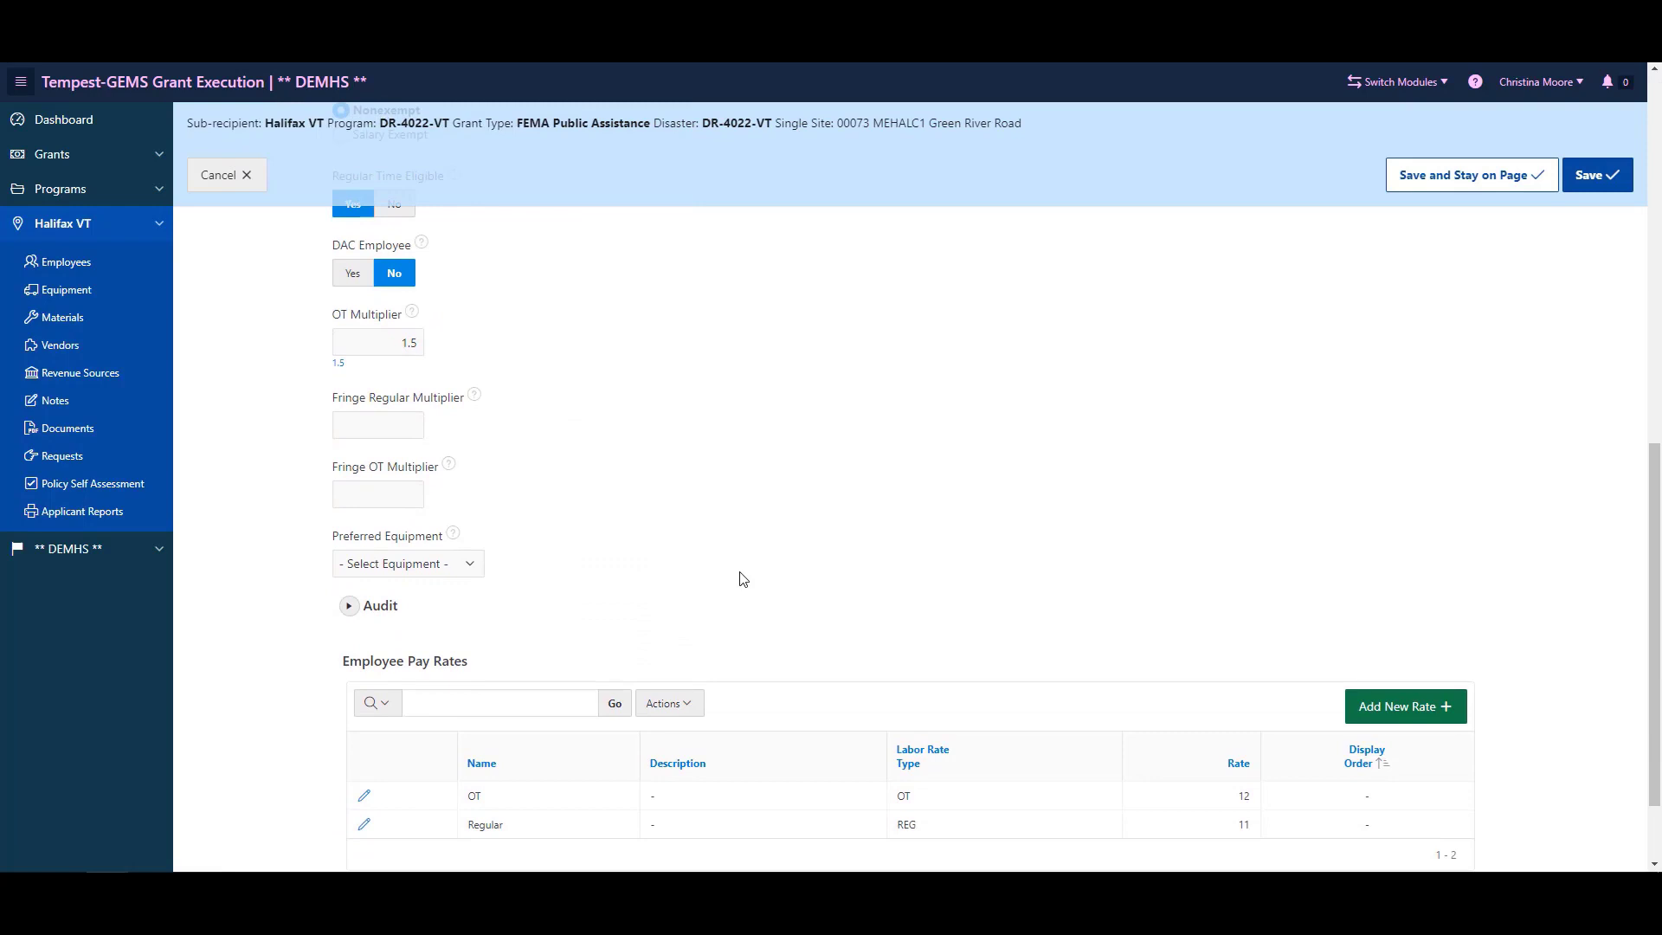